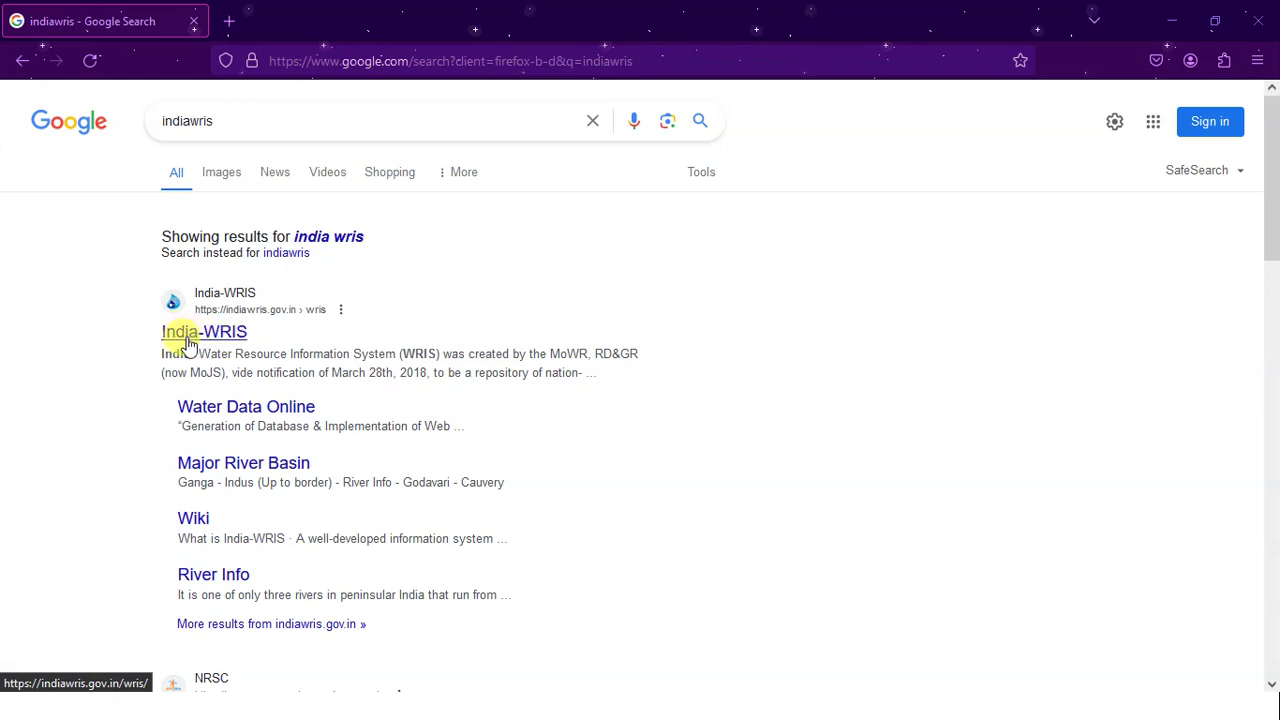
Step: From the India-WRIS portal, open Water Data > Ground Water > GW Exploration > Aquifer Disposition (2013)
{"action": "left_click", "coordinate": [187, 340]}
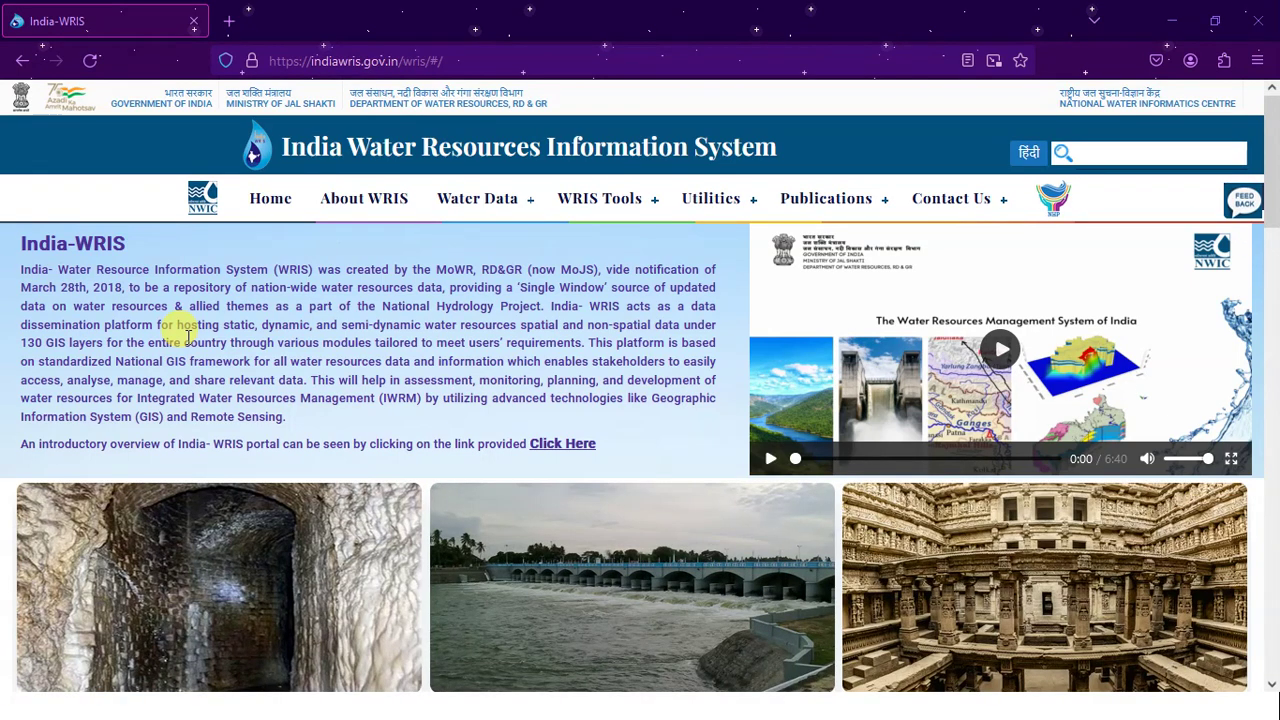
{"action": "left_click", "coordinate": [470, 203]}
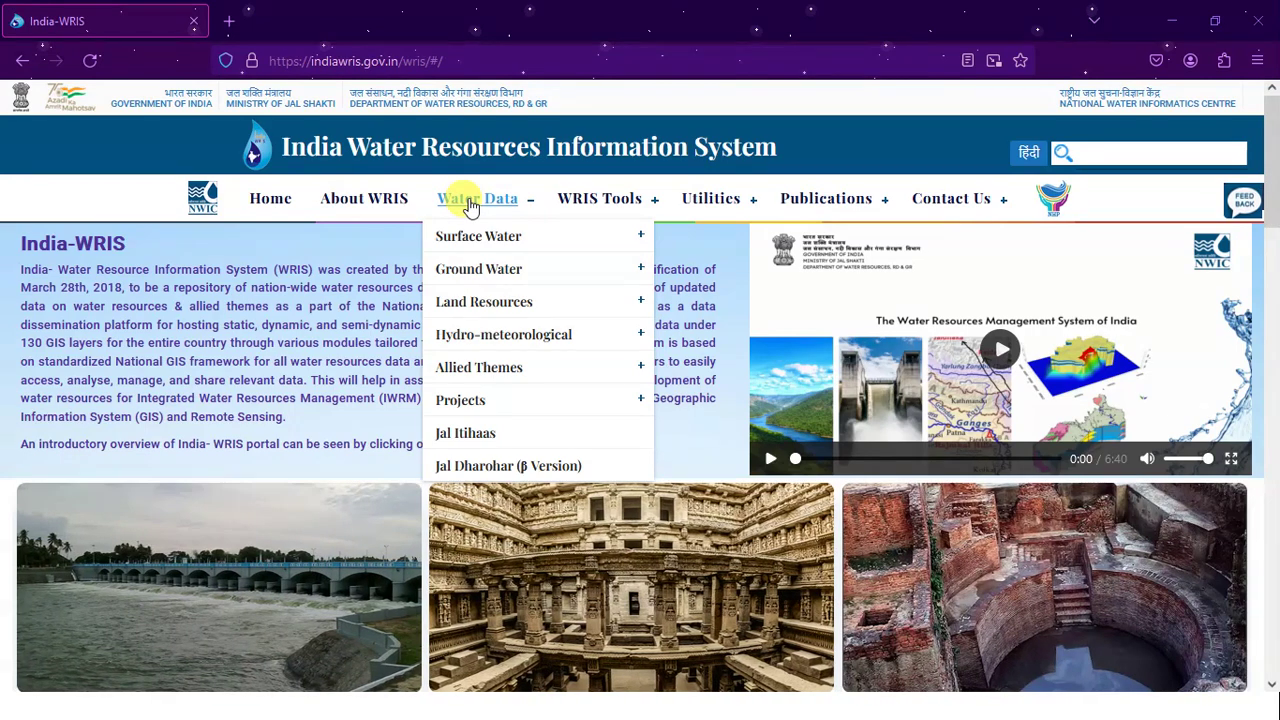
{"action": "mouse_move", "coordinate": [490, 280]}
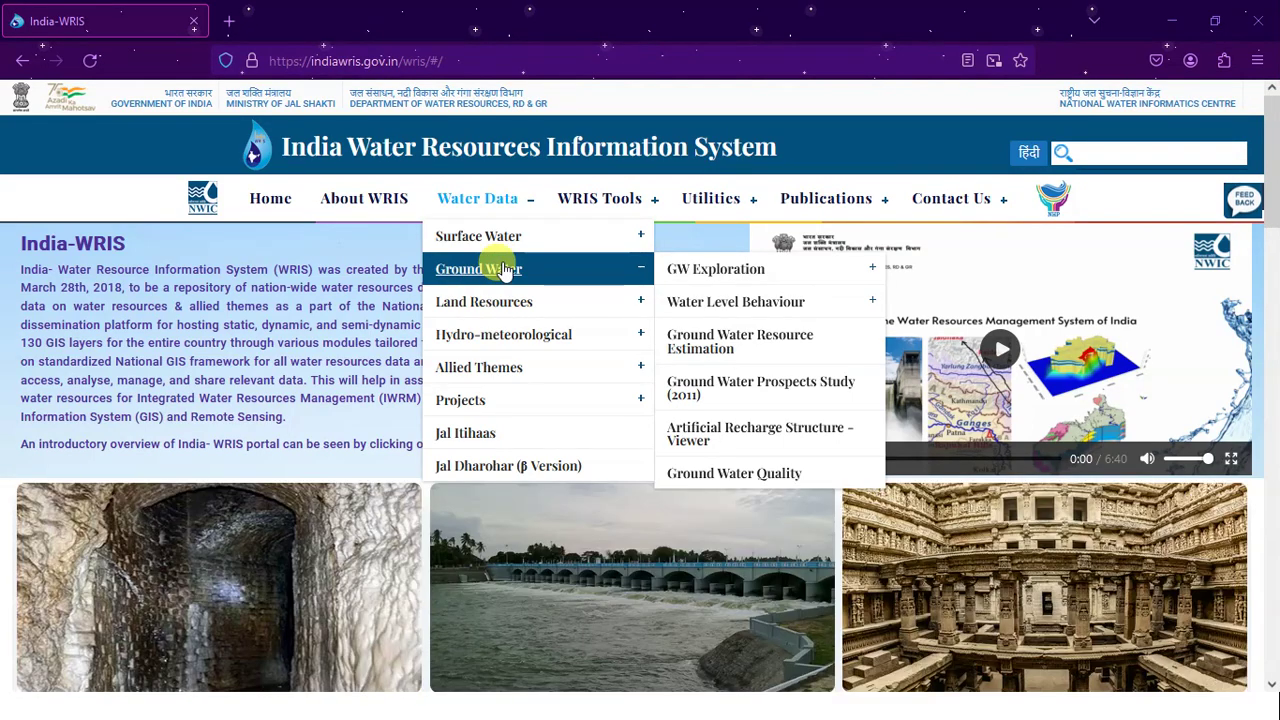
{"action": "mouse_move", "coordinate": [686, 275]}
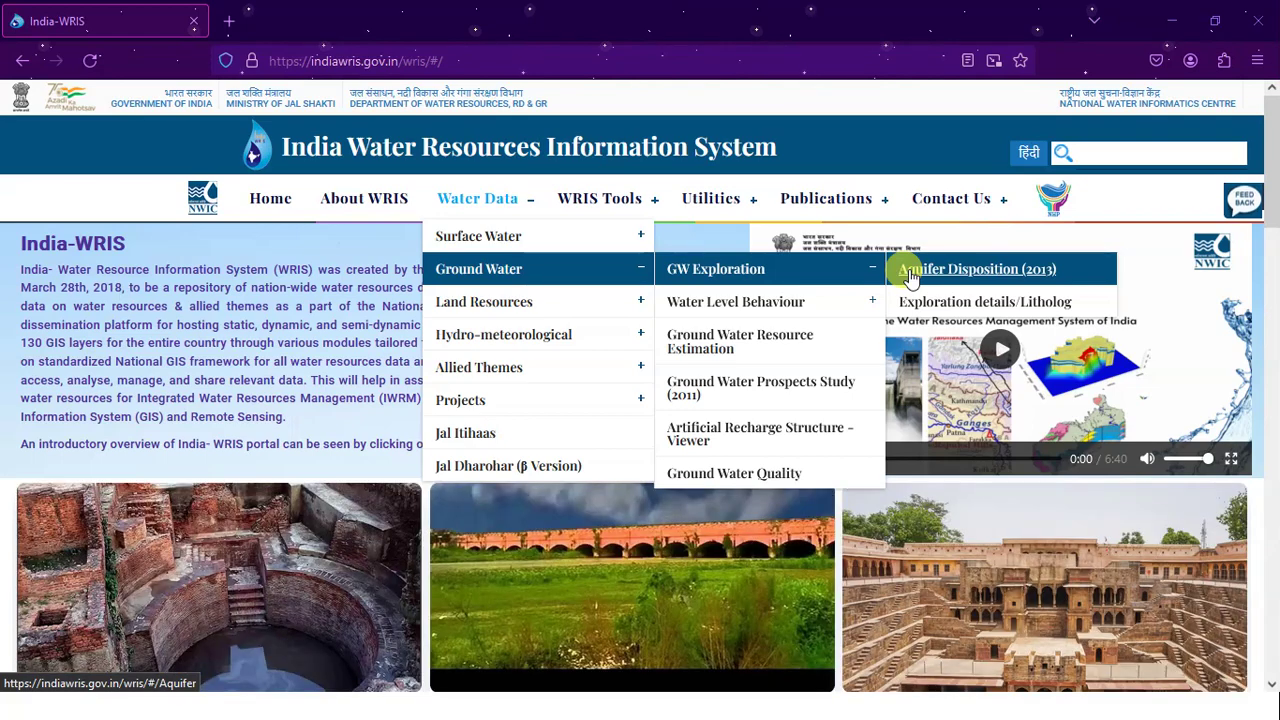
{"action": "left_click", "coordinate": [938, 275]}
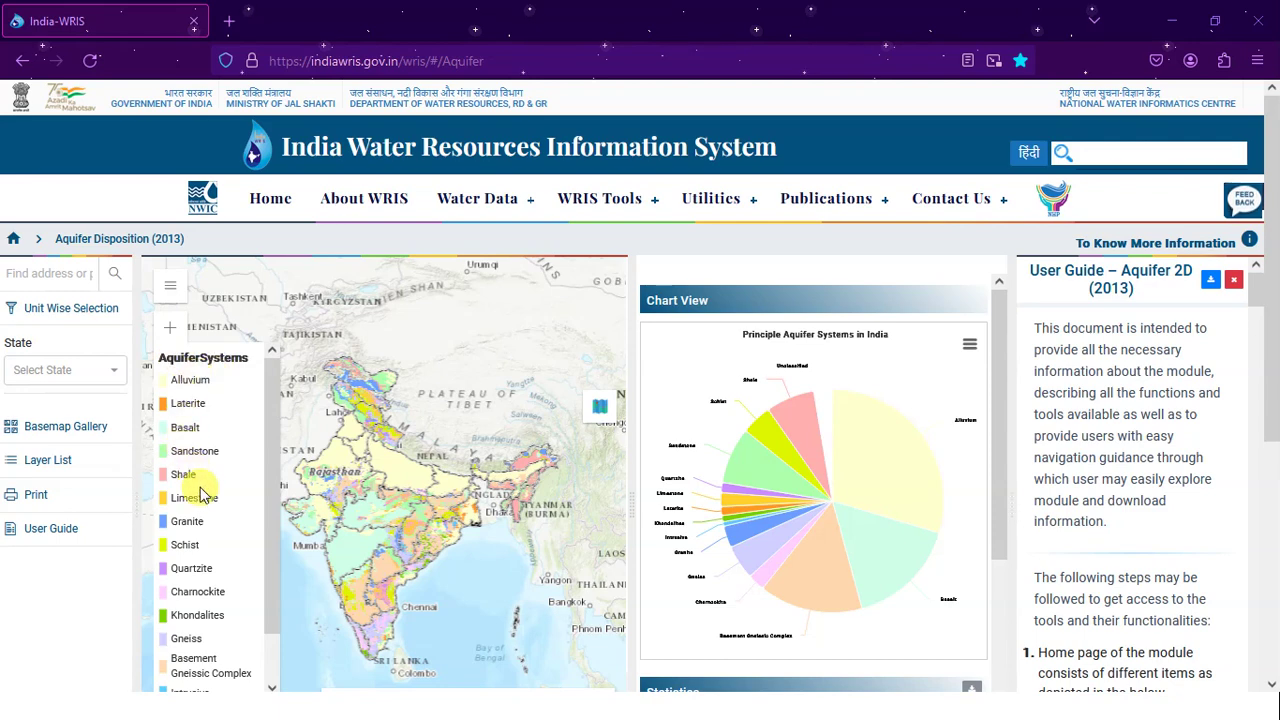
Step: Zoom into the aquifer map and drag it until the Chennai and Tamil Nadu coast is centred
{"action": "scroll", "coordinate": [198, 525], "scroll_direction": "down", "scroll_amount": 4}
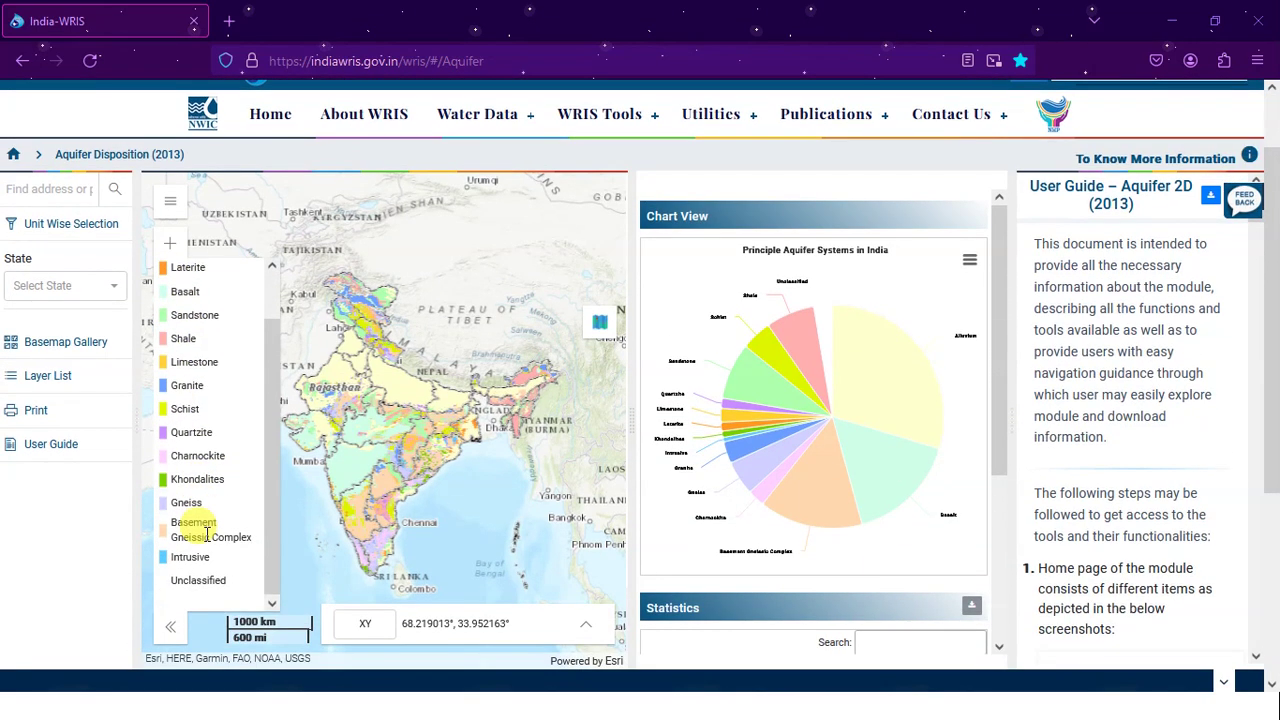
{"action": "scroll", "coordinate": [188, 380], "scroll_direction": "up", "scroll_amount": 2}
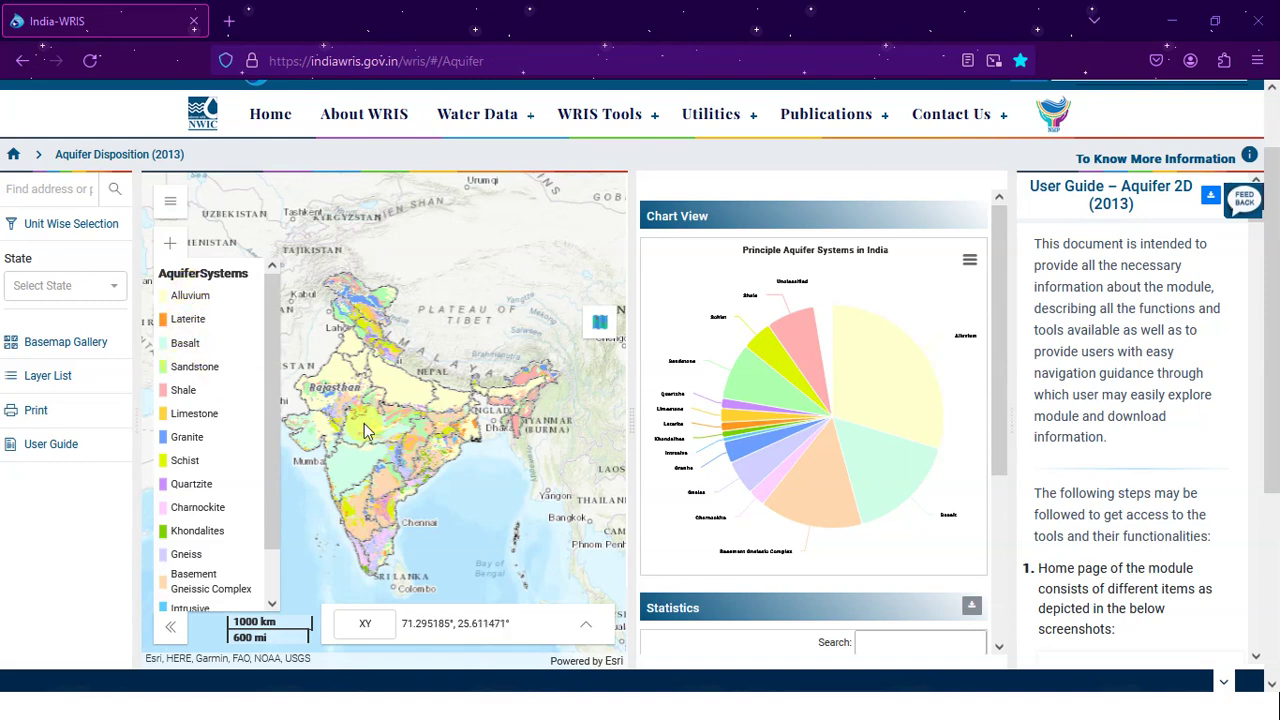
{"action": "scroll", "coordinate": [379, 548], "scroll_direction": "up", "scroll_amount": 2}
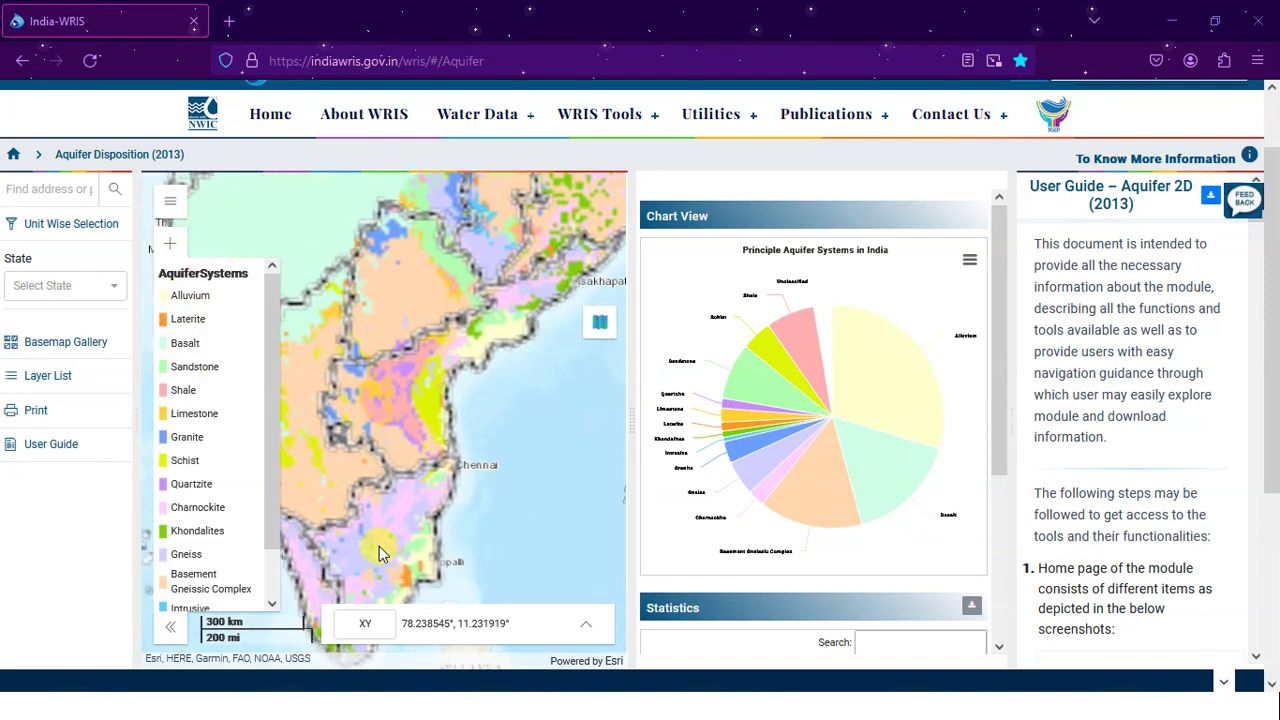
{"action": "scroll", "coordinate": [401, 515], "scroll_direction": "up", "scroll_amount": 2}
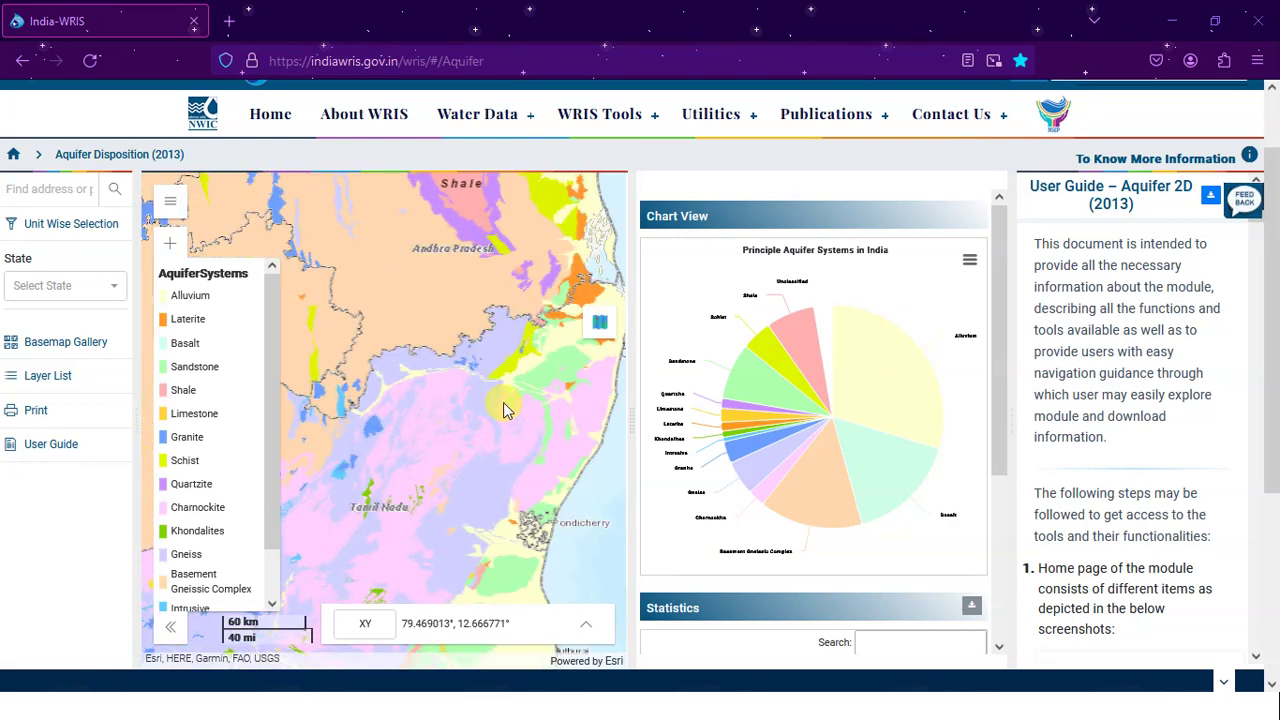
{"action": "left_click_drag", "start_coordinate": [503, 401], "coordinate": [390, 456]}
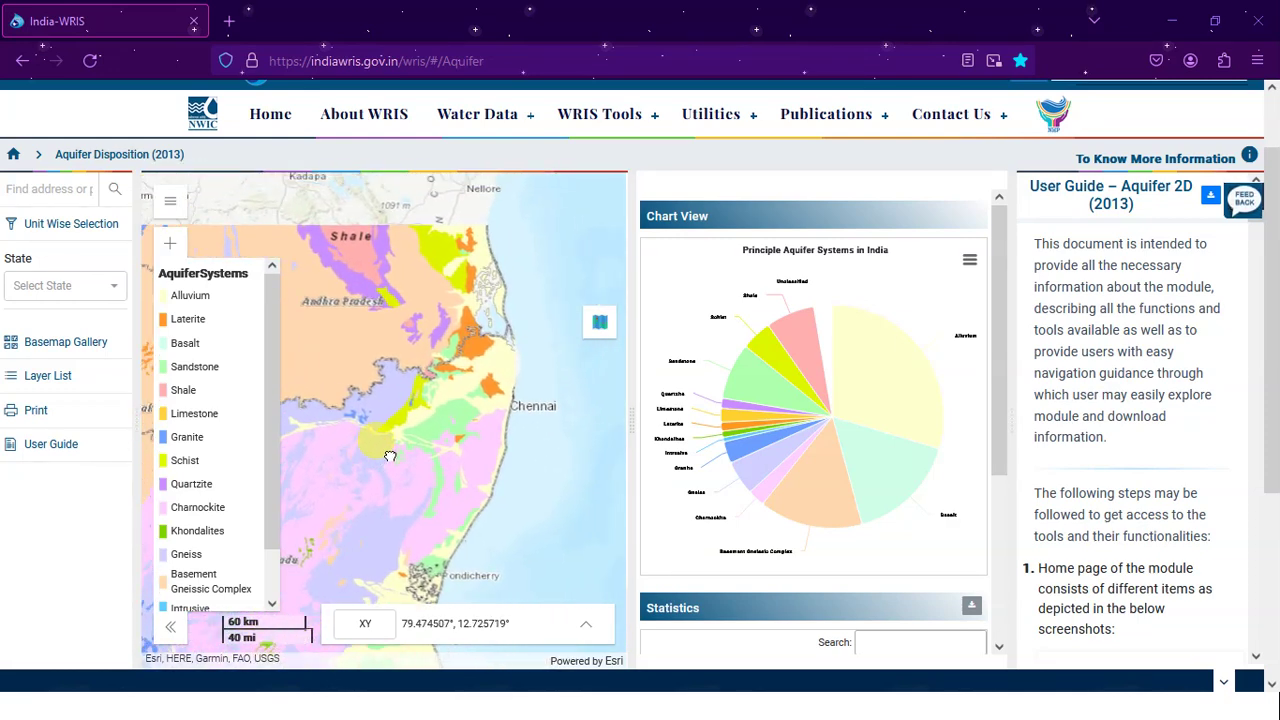
{"action": "left_click", "coordinate": [50, 190]}
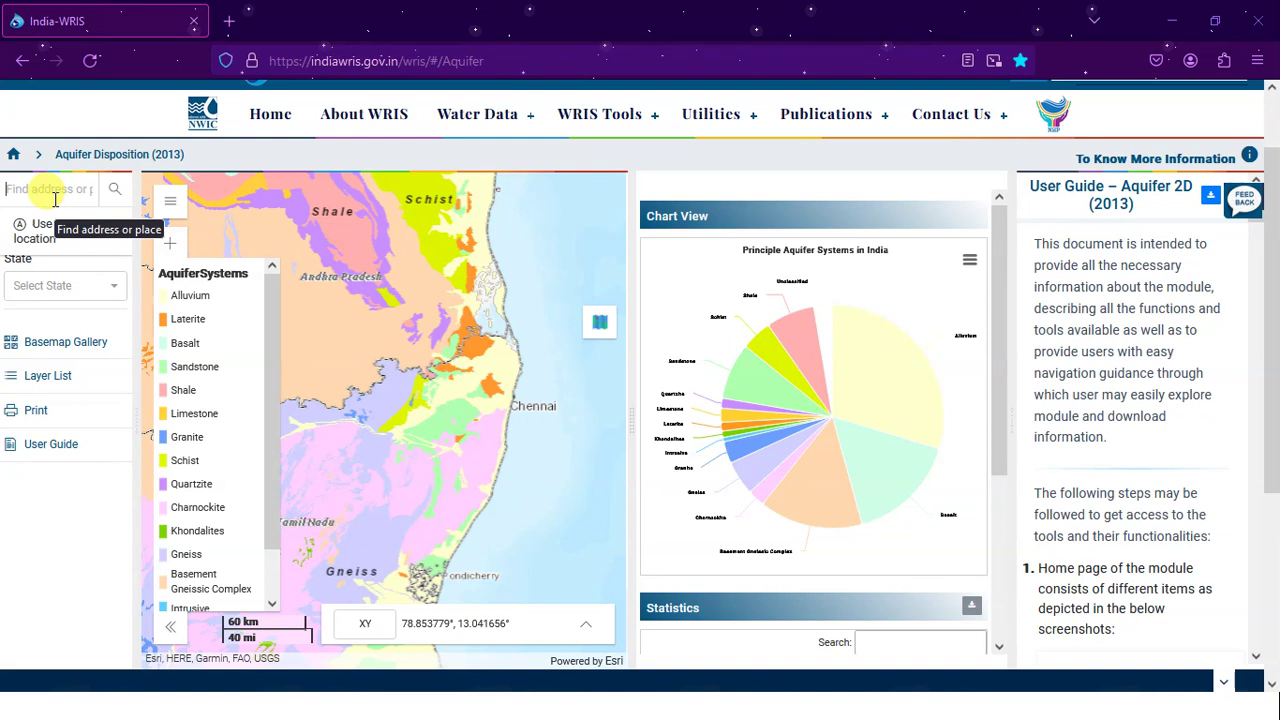
Step: Search 'tamil nadu', pick 'Tamil Nadu, IND', close the result popup and recentre the map
{"action": "type", "text": "tamil nadu"}
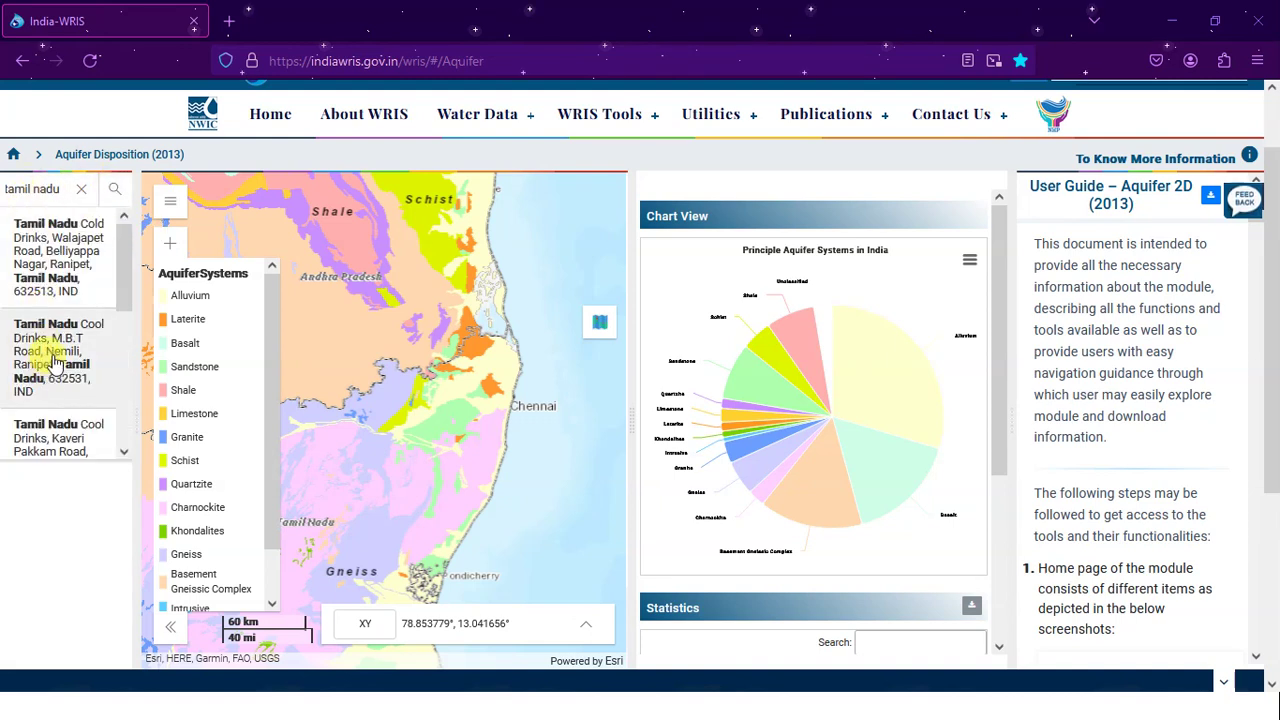
{"action": "scroll", "coordinate": [80, 350], "scroll_direction": "down", "scroll_amount": 5}
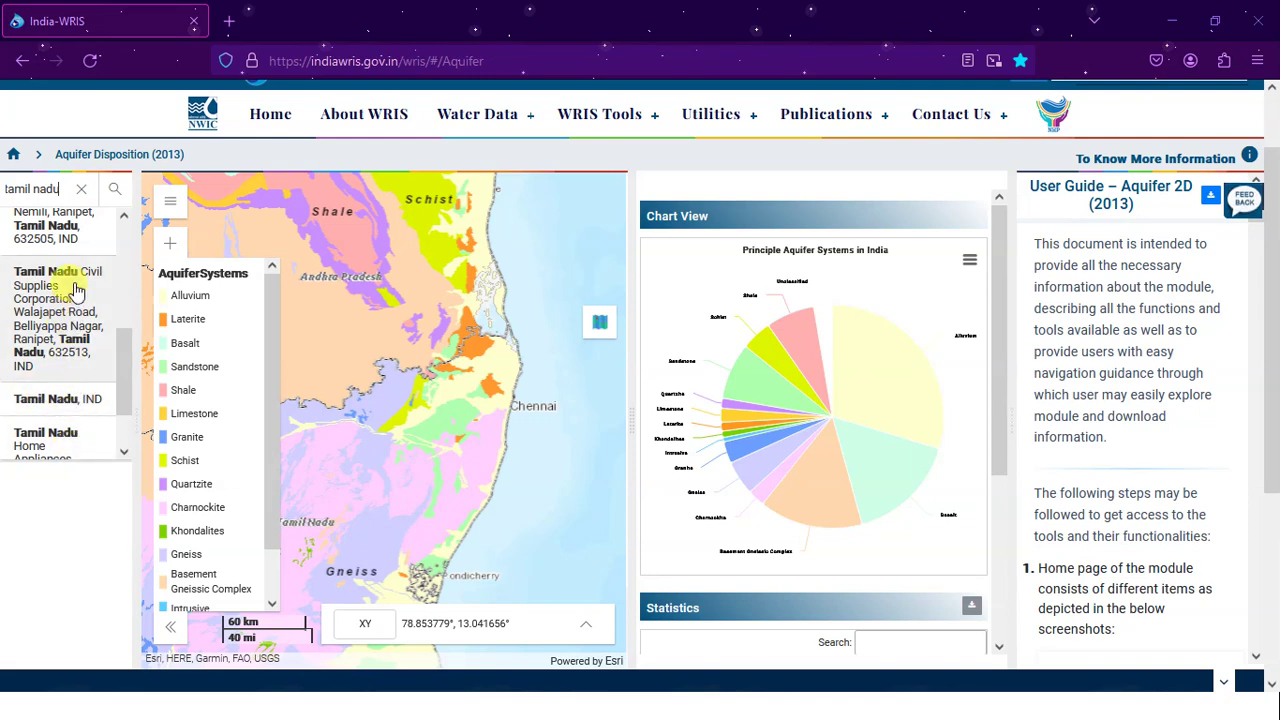
{"action": "scroll", "coordinate": [72, 320], "scroll_direction": "down", "scroll_amount": 2}
{"action": "left_click", "coordinate": [72, 330]}
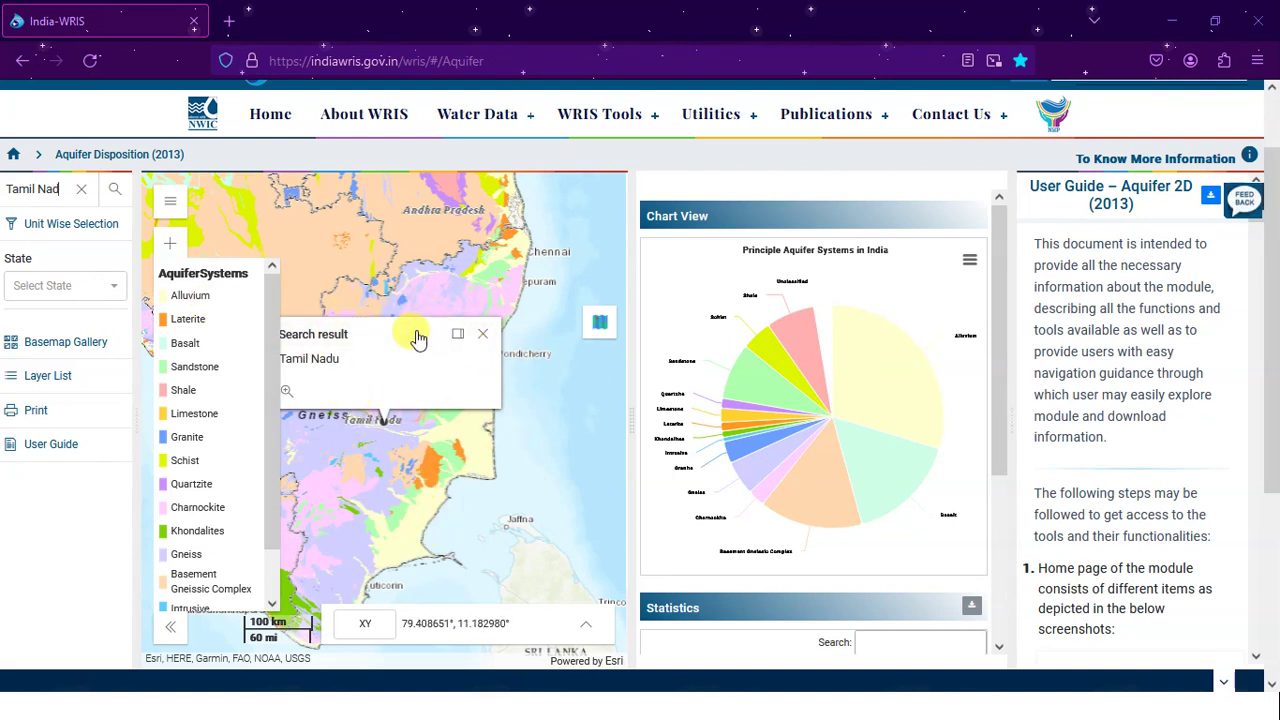
{"action": "left_click", "coordinate": [487, 341]}
{"action": "left_click_drag", "start_coordinate": [428, 385], "coordinate": [492, 347]}
{"action": "scroll", "coordinate": [473, 367], "scroll_direction": "up", "scroll_amount": 2}
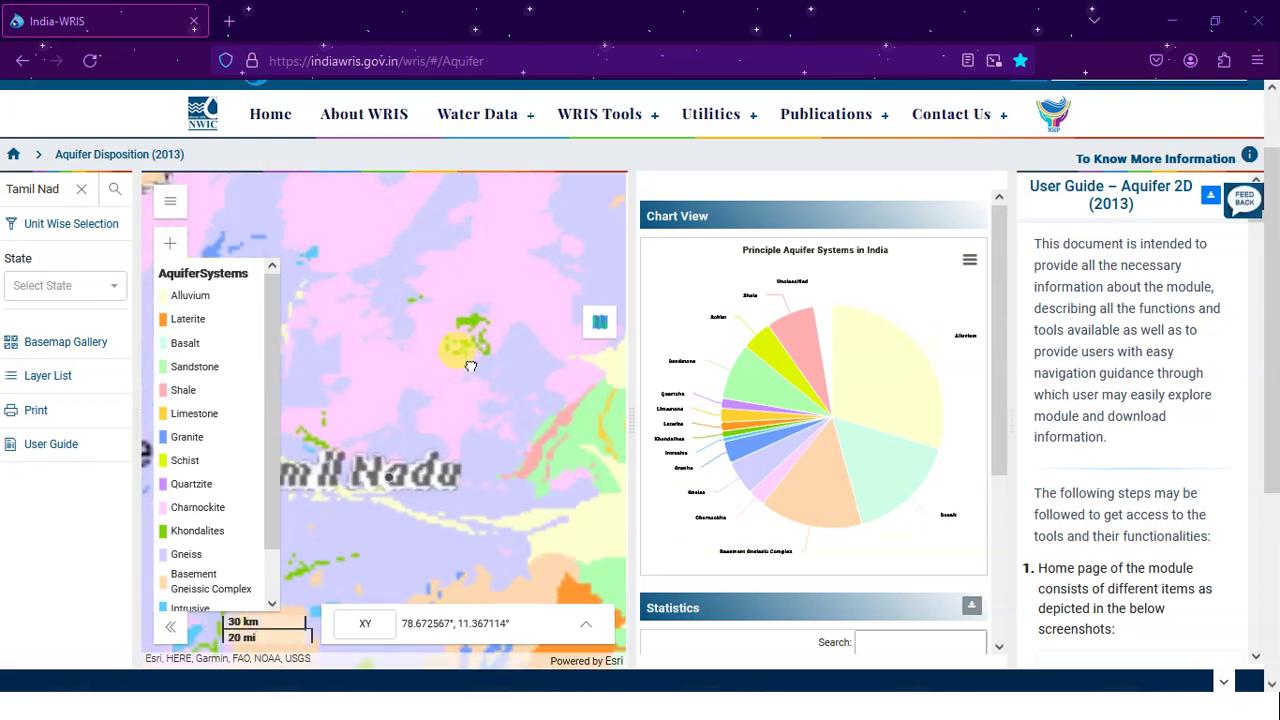
{"action": "scroll", "coordinate": [483, 342], "scroll_direction": "up", "scroll_amount": 1}
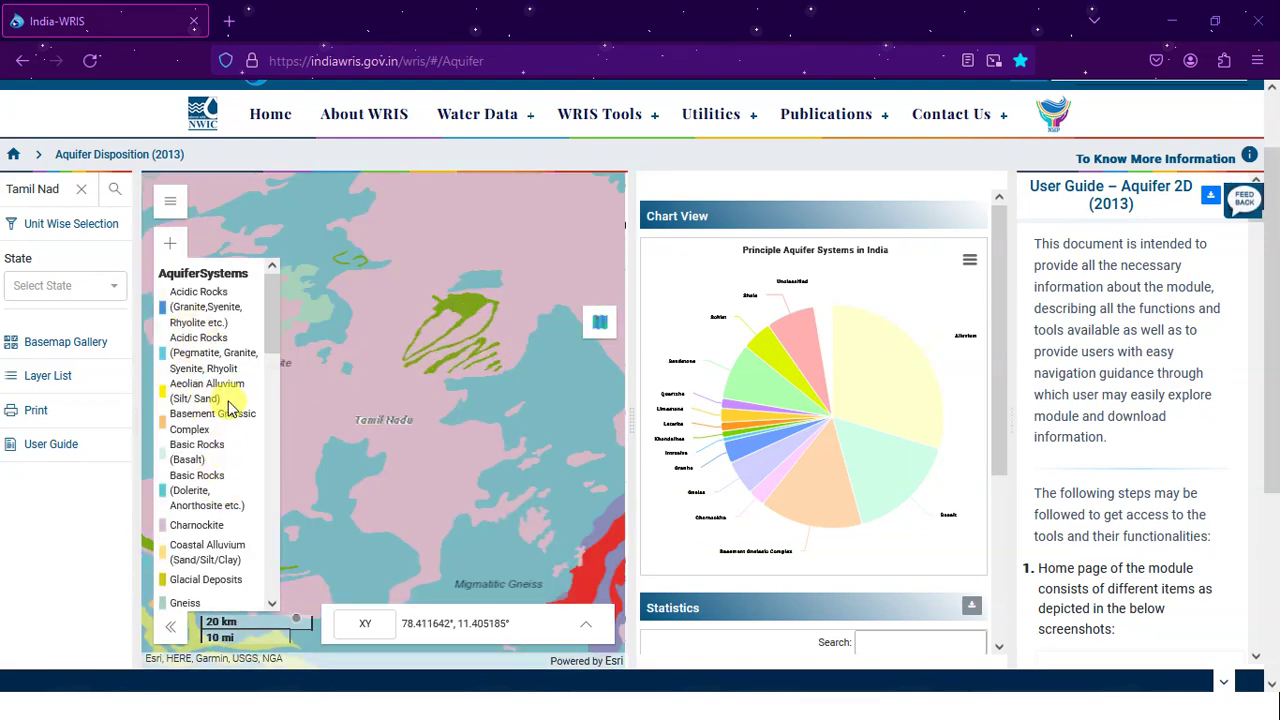
{"action": "scroll", "coordinate": [230, 400], "scroll_direction": "down", "scroll_amount": 2}
{"action": "scroll", "coordinate": [230, 400], "scroll_direction": "down", "scroll_amount": 8}
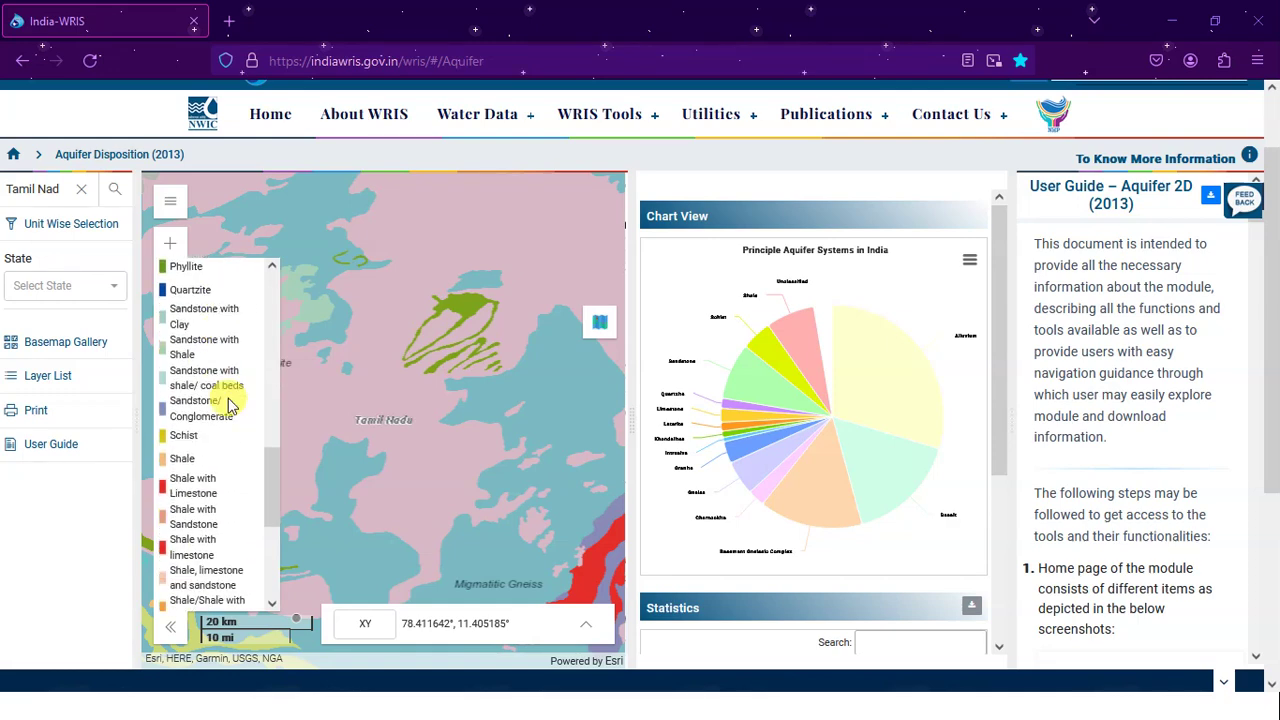
{"action": "scroll", "coordinate": [237, 388], "scroll_direction": "down", "scroll_amount": 2}
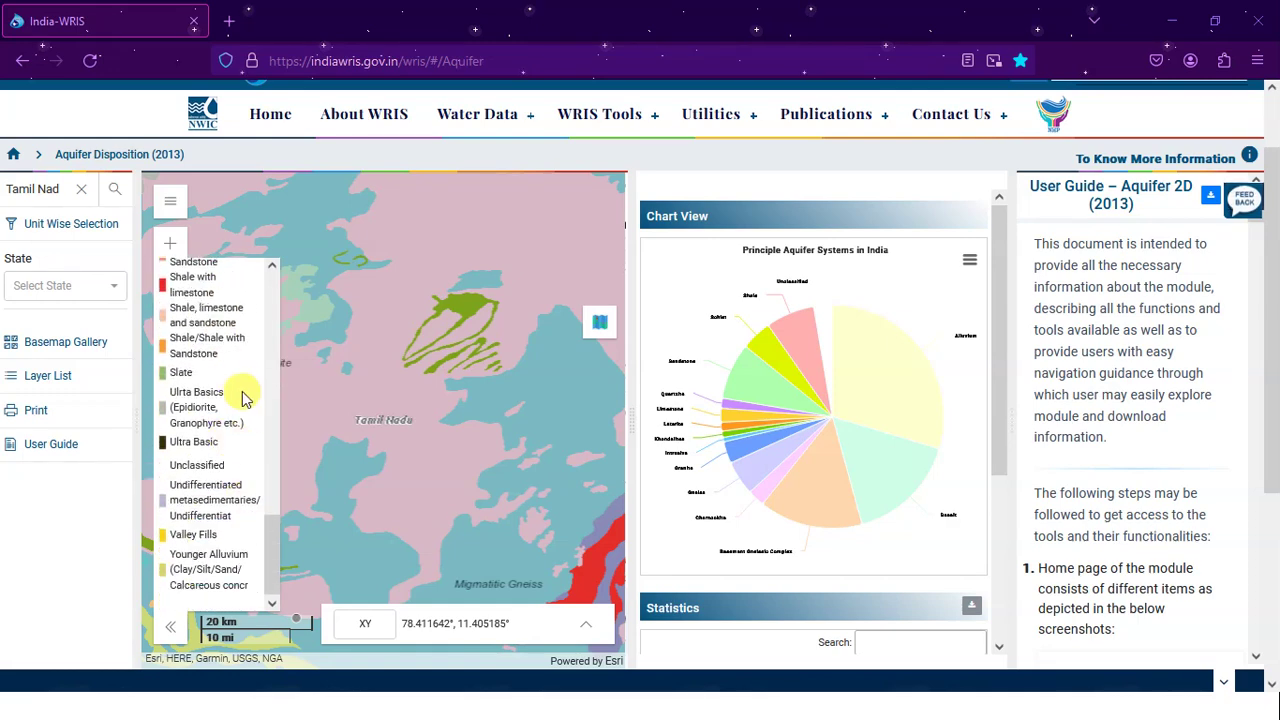
{"action": "scroll", "coordinate": [409, 338], "scroll_direction": "up", "scroll_amount": 2}
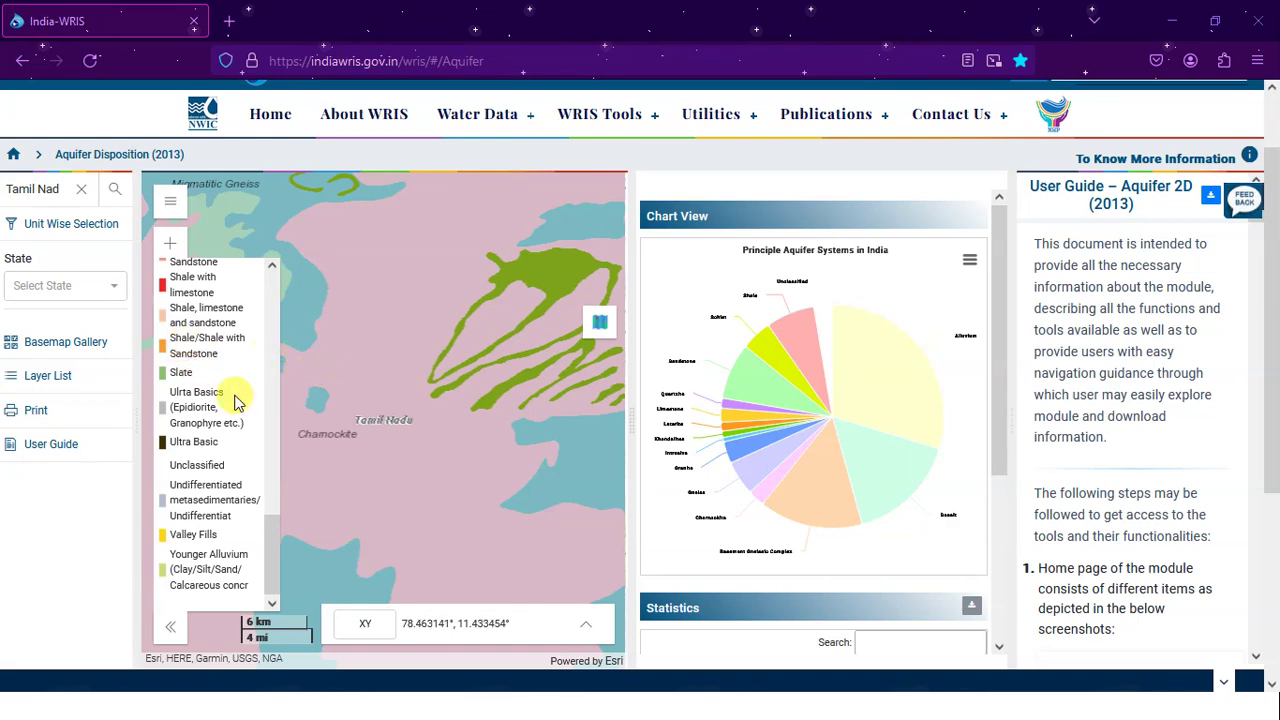
{"action": "scroll", "coordinate": [234, 396], "scroll_direction": "up", "scroll_amount": 5}
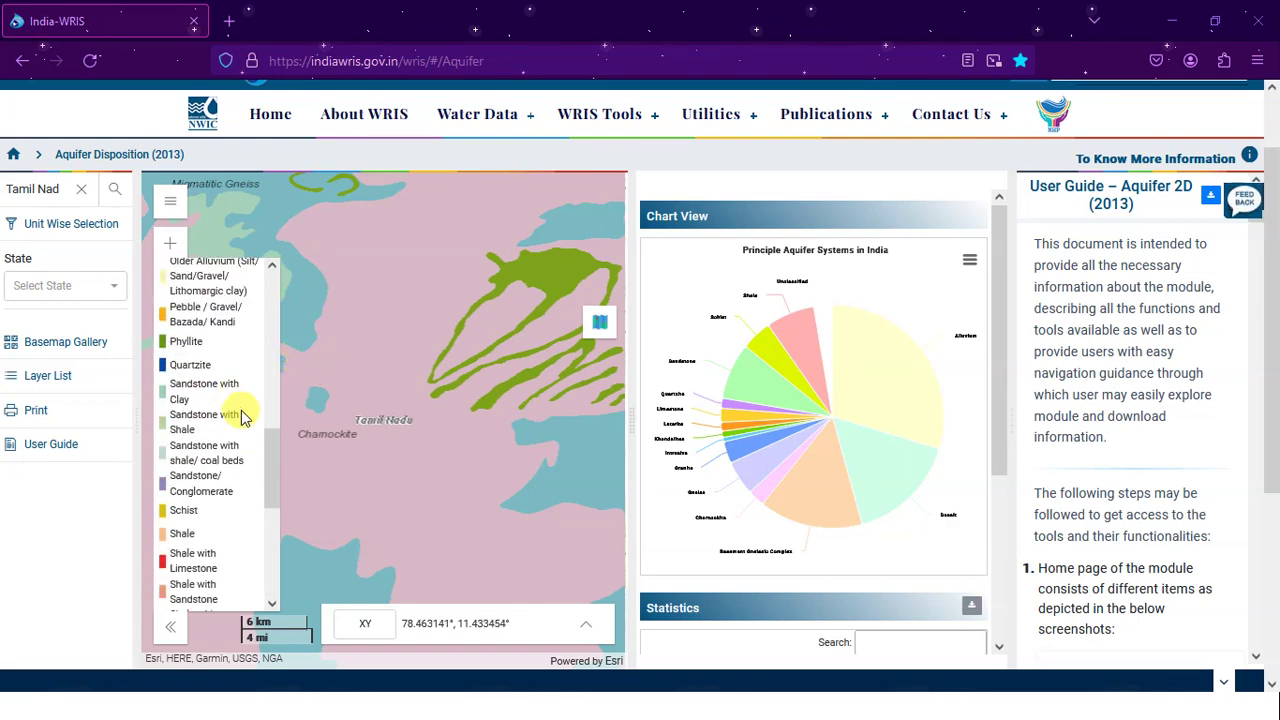
{"action": "scroll", "coordinate": [243, 415], "scroll_direction": "up", "scroll_amount": 5}
{"action": "scroll", "coordinate": [391, 389], "scroll_direction": "down", "scroll_amount": 3}
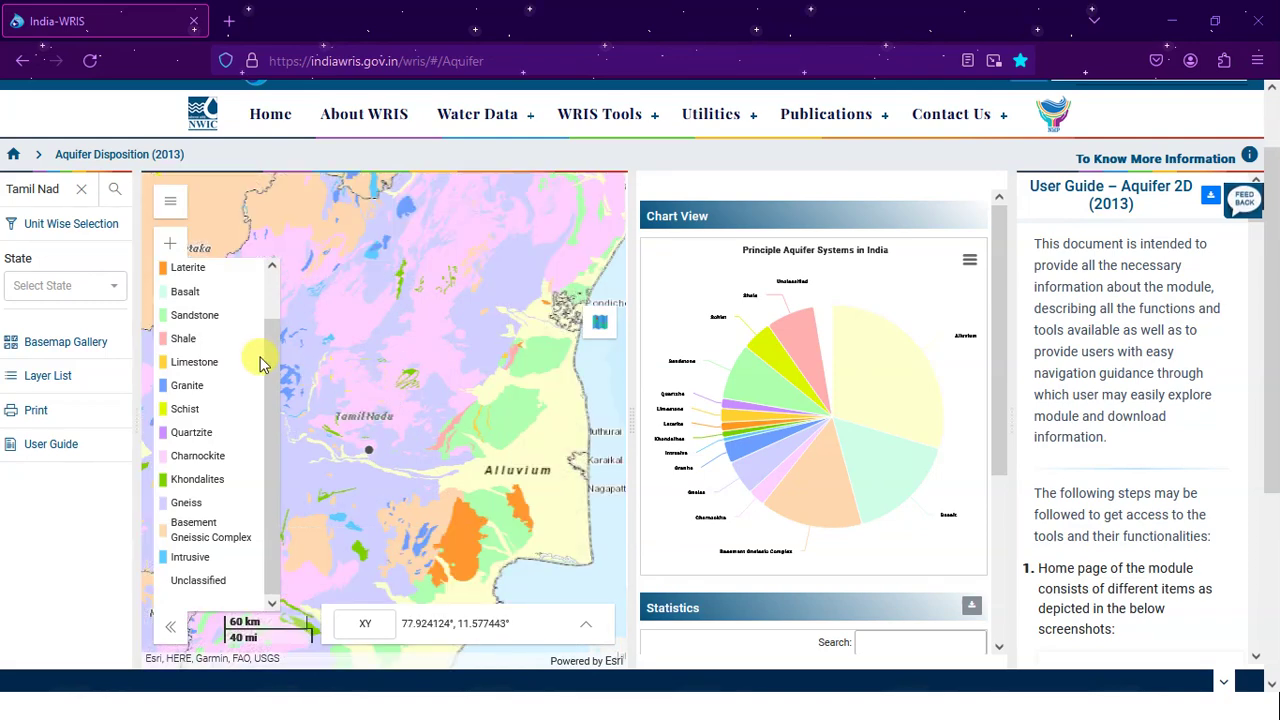
Step: Choose Tamil Nadu from the State dropdown list
{"action": "left_click", "coordinate": [75, 290]}
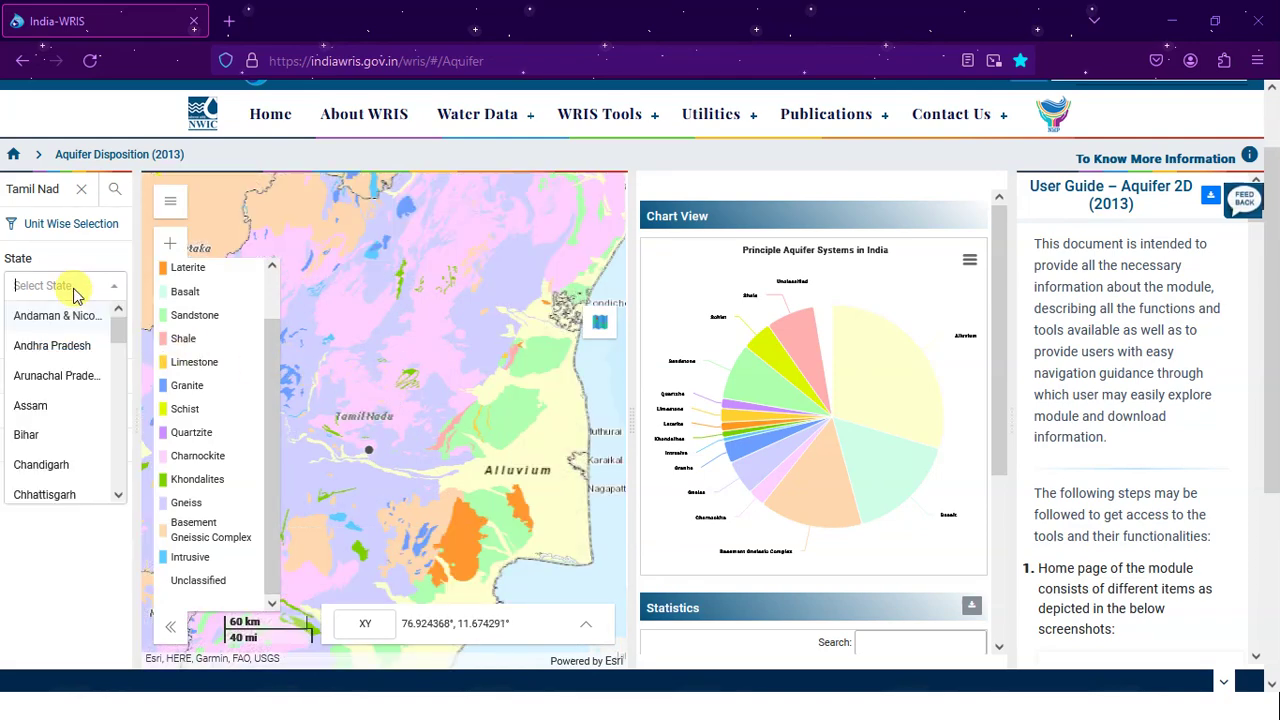
{"action": "scroll", "coordinate": [65, 380], "scroll_direction": "down", "scroll_amount": 5}
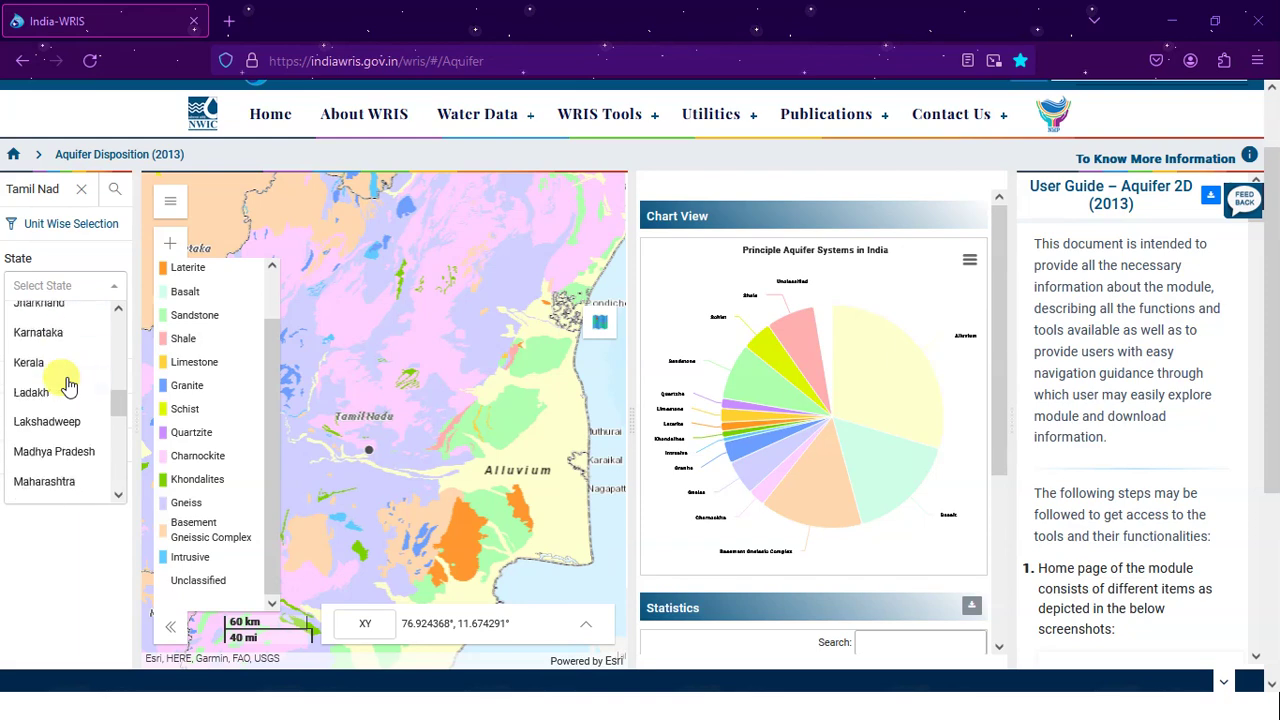
{"action": "scroll", "coordinate": [68, 385], "scroll_direction": "down", "scroll_amount": 5}
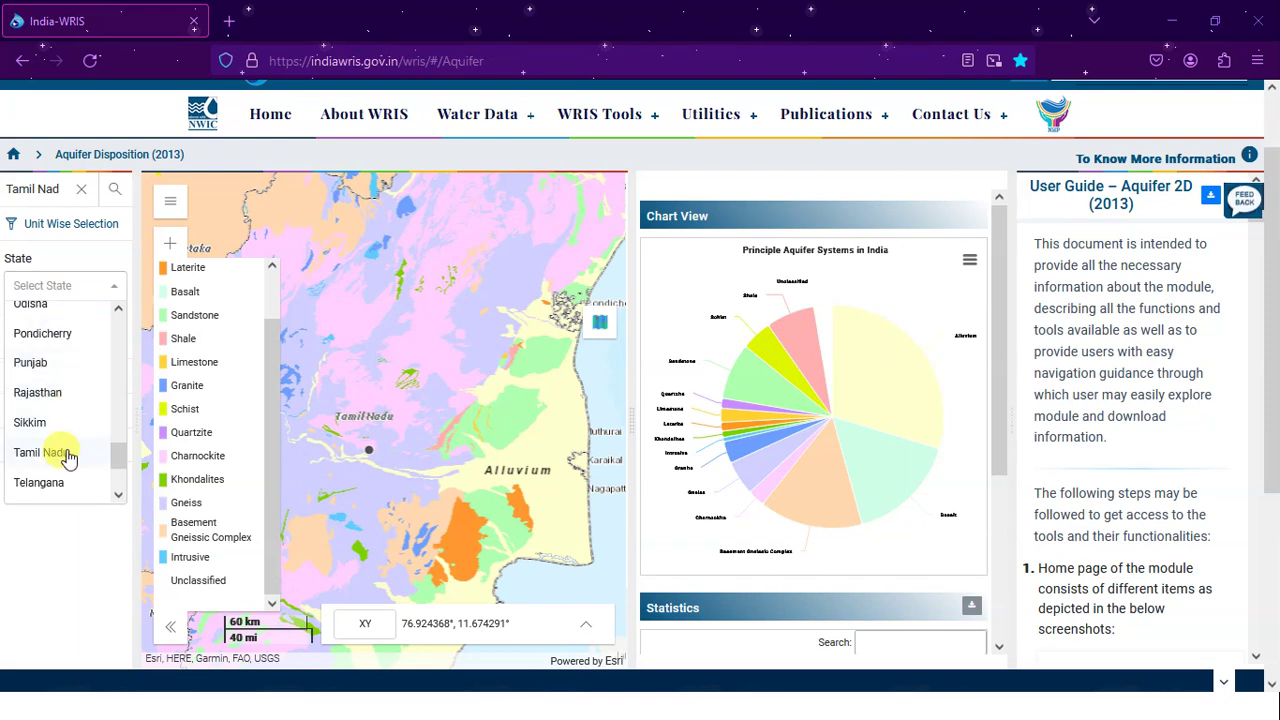
{"action": "left_click", "coordinate": [45, 453]}
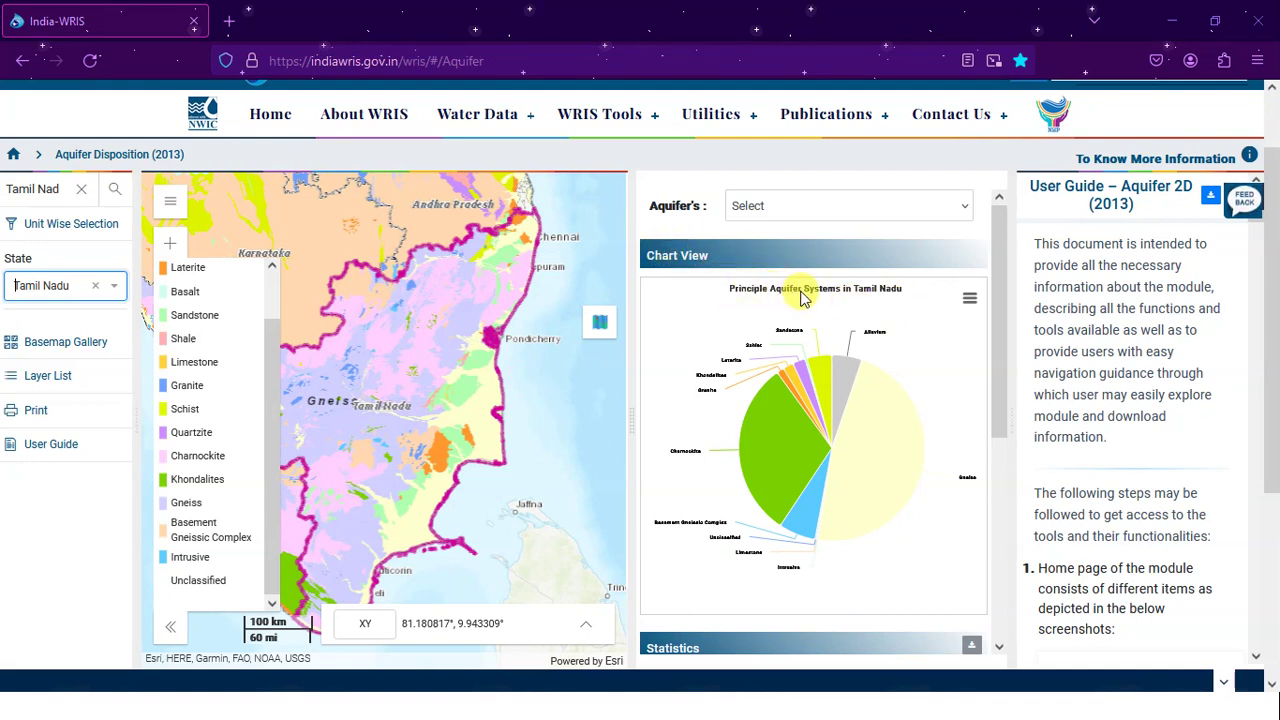
Step: Enlarge the page to 110% and adjust the right-hand chart and statistics panel
{"action": "left_click", "coordinate": [969, 299]}
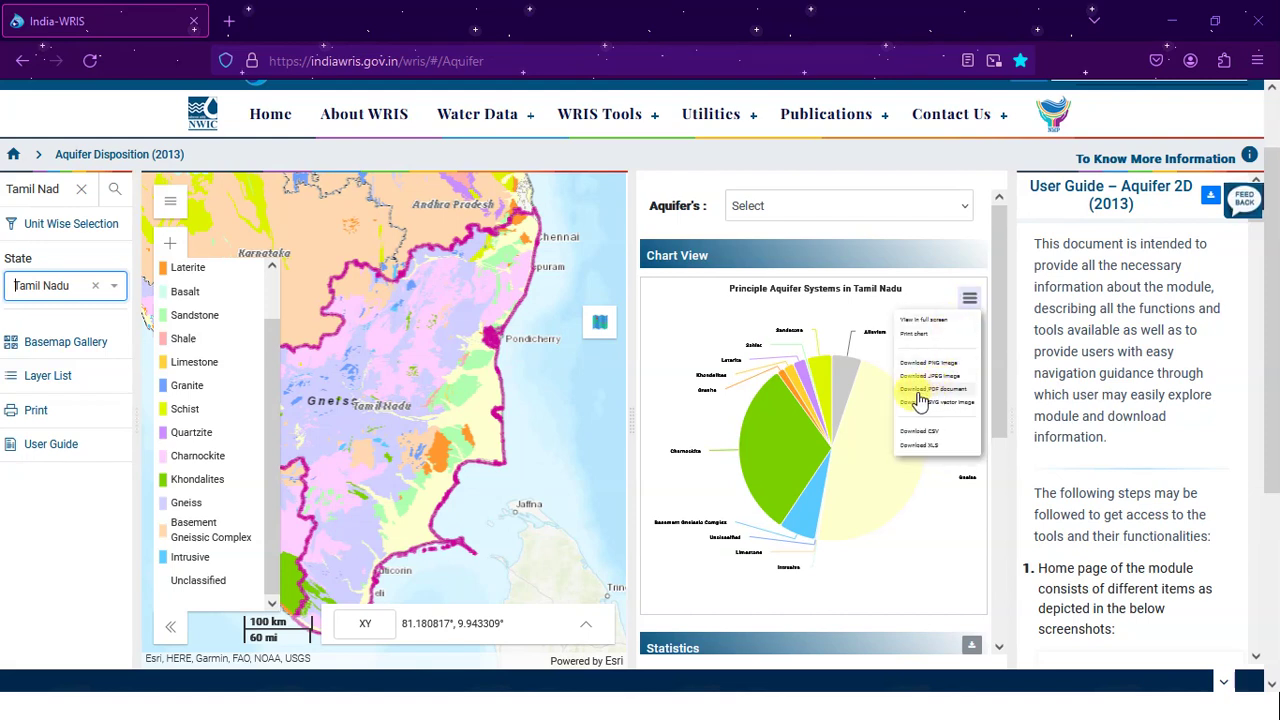
{"action": "key", "text": "ctrl+plus"}
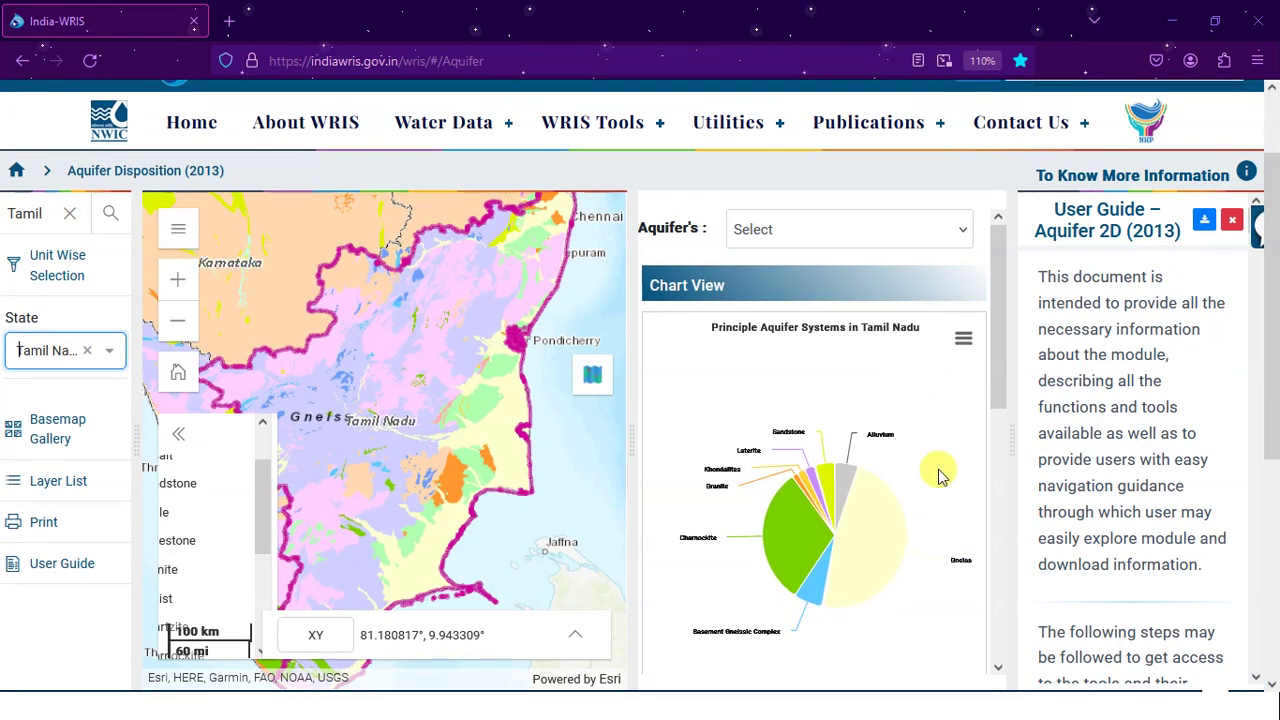
{"action": "left_click_drag", "start_coordinate": [1000, 394], "coordinate": [1040, 447]}
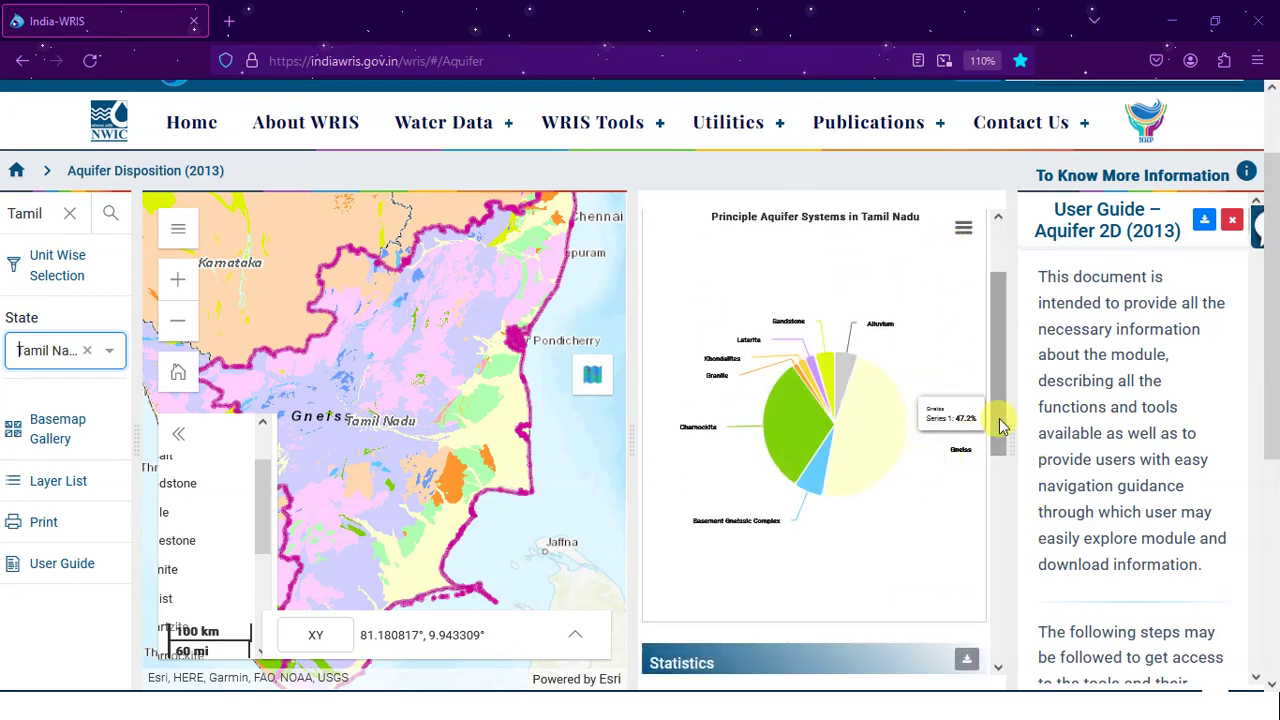
{"action": "scroll", "coordinate": [1003, 425], "scroll_direction": "up", "scroll_amount": 1}
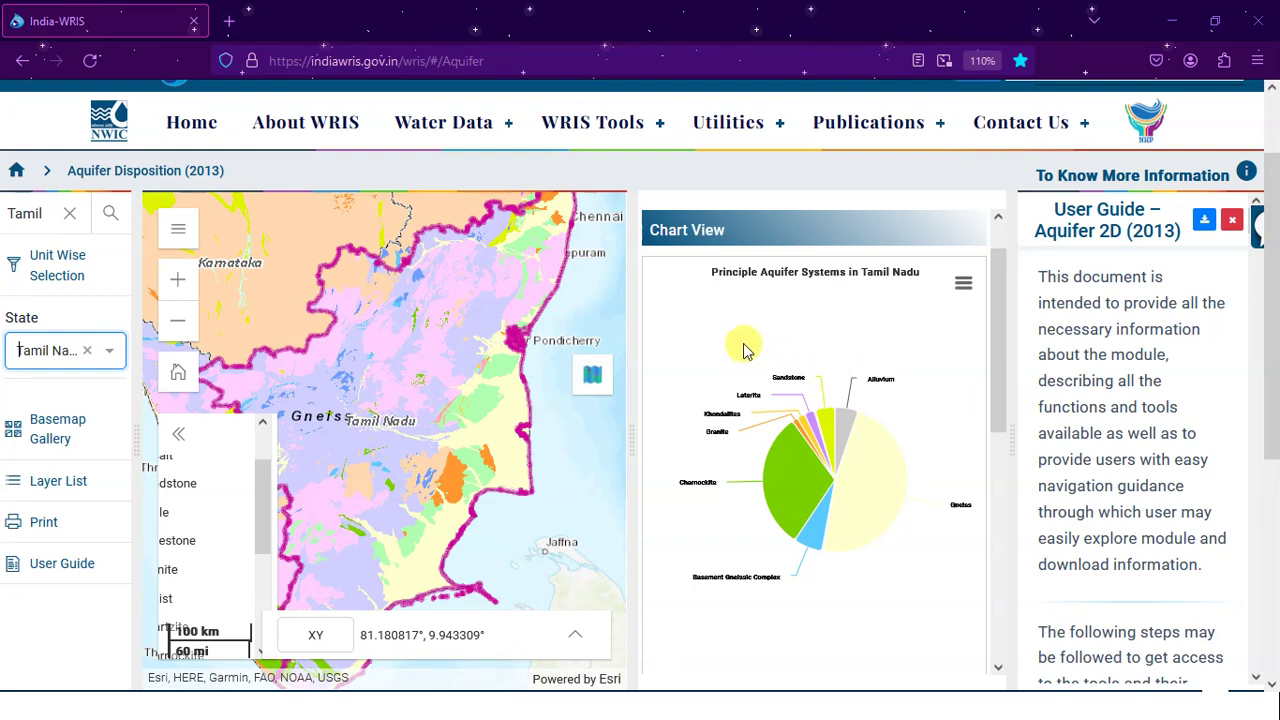
{"action": "mouse_move", "coordinate": [846, 451]}
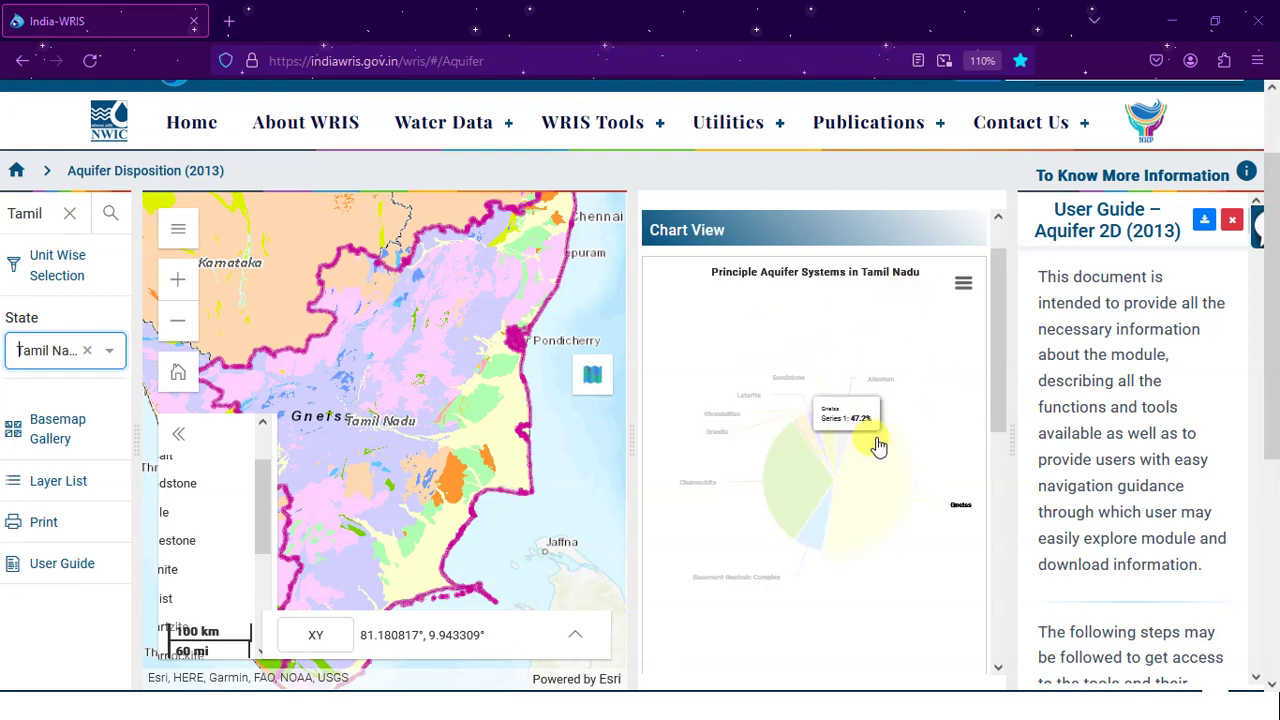
{"action": "left_click_drag", "start_coordinate": [1000, 374], "coordinate": [995, 632]}
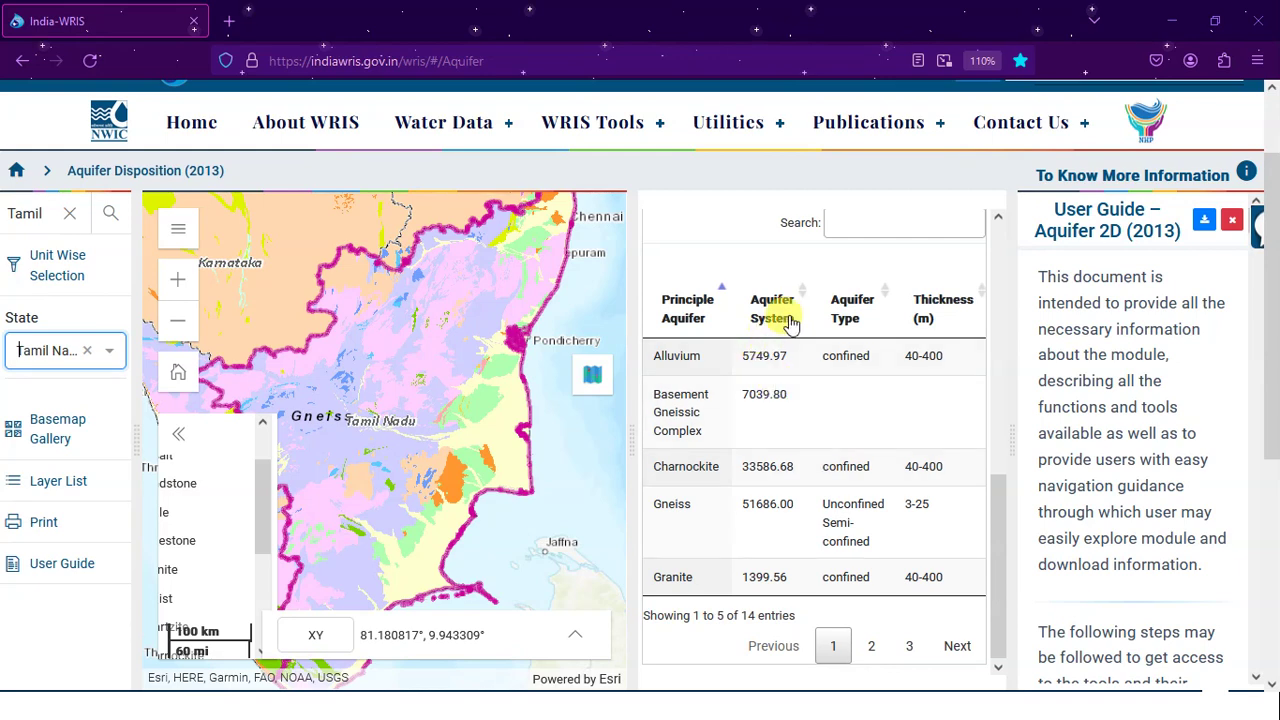
{"action": "scroll", "coordinate": [820, 403], "scroll_direction": "down", "scroll_amount": 3}
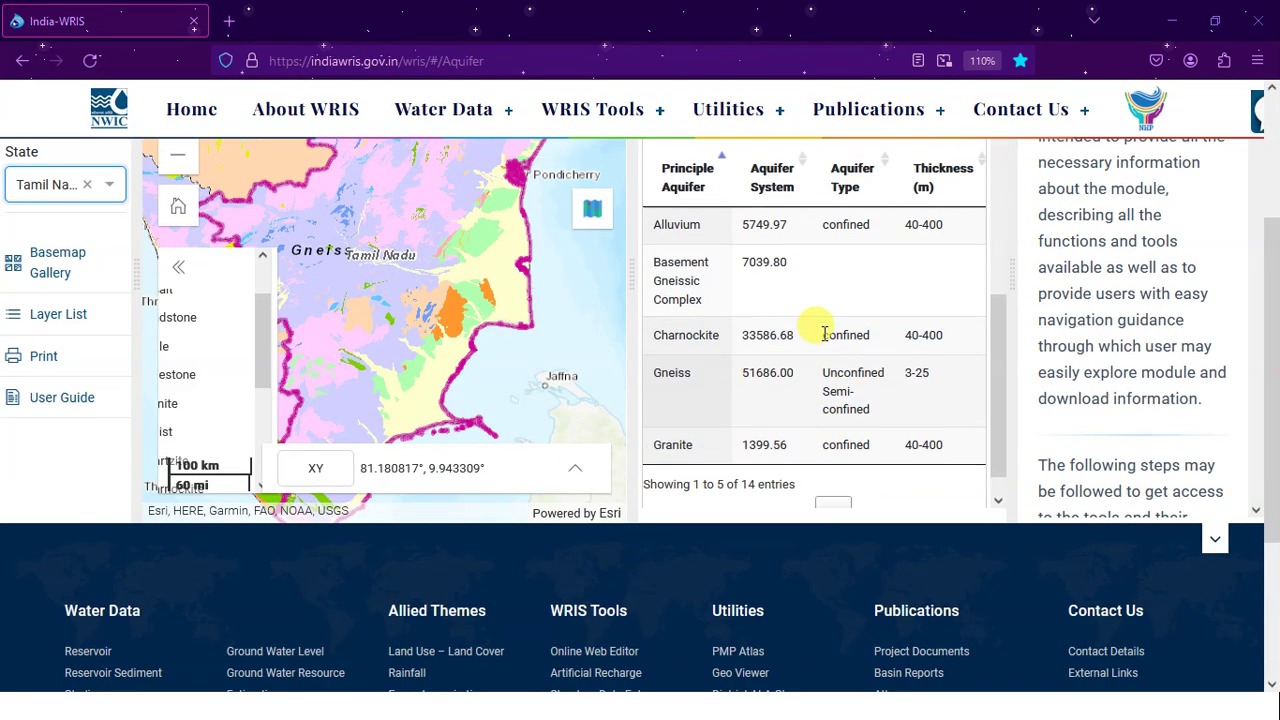
{"action": "scroll", "coordinate": [849, 343], "scroll_direction": "down", "scroll_amount": 1}
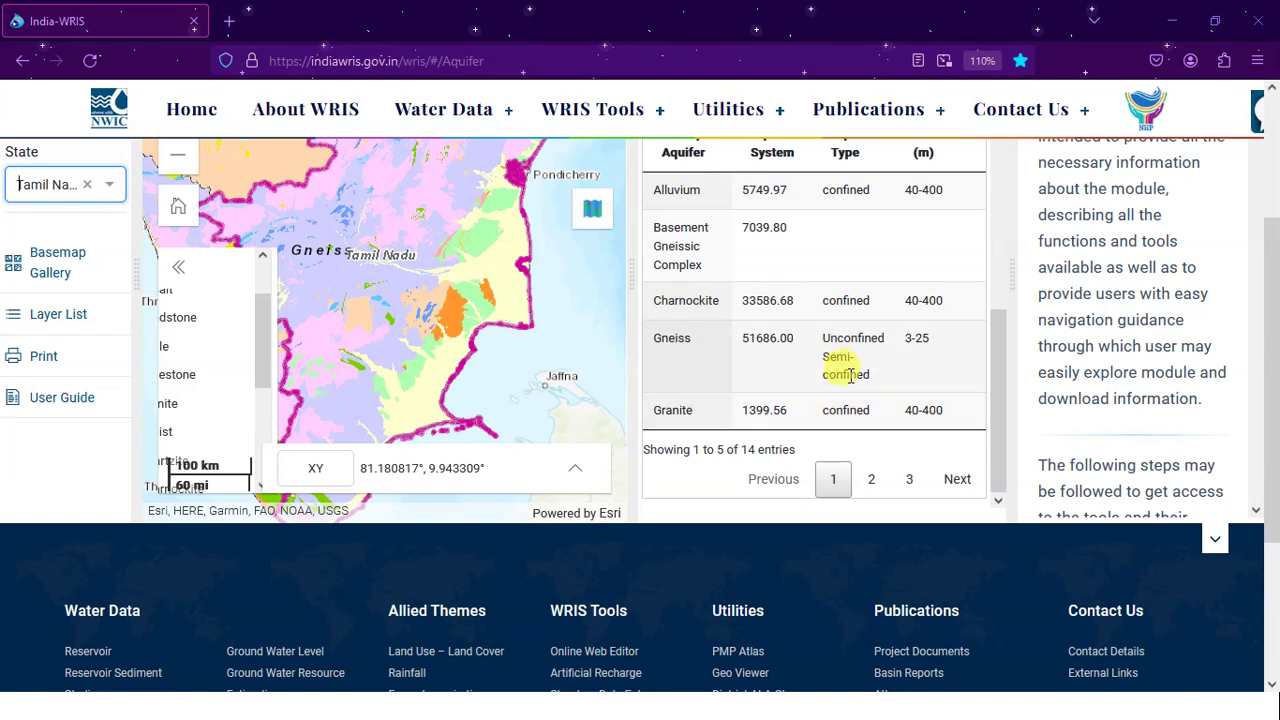
Step: View pages 2 and 3 of the Tamil Nadu aquifer statistics, then return to the pie chart
{"action": "left_click", "coordinate": [871, 479]}
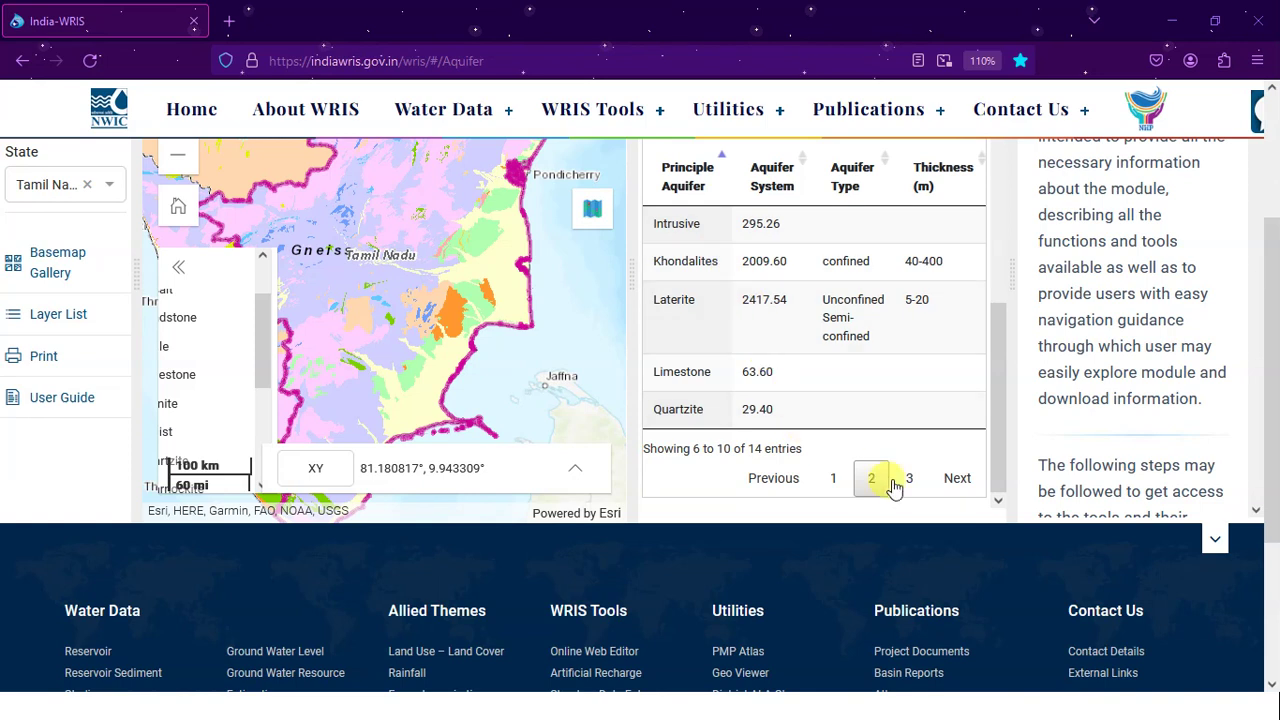
{"action": "left_click", "coordinate": [908, 480]}
{"action": "scroll", "coordinate": [912, 388], "scroll_direction": "up", "scroll_amount": 1}
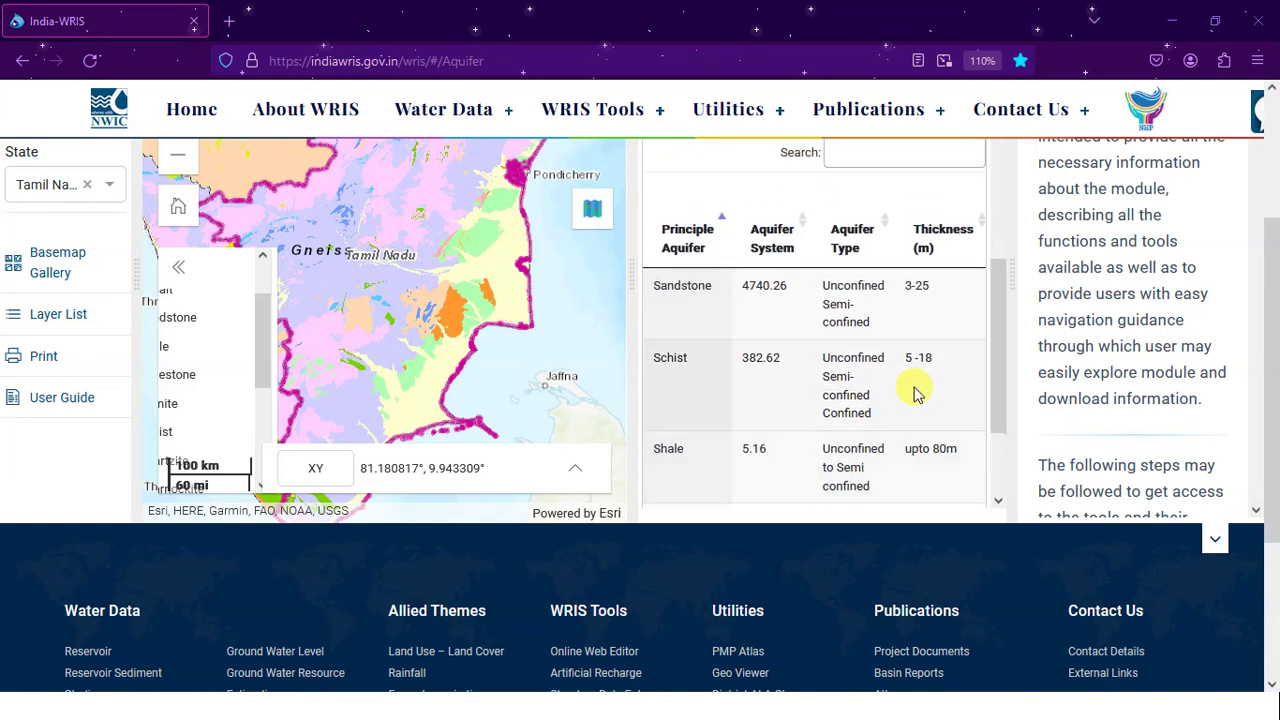
{"action": "scroll", "coordinate": [913, 393], "scroll_direction": "up", "scroll_amount": 3}
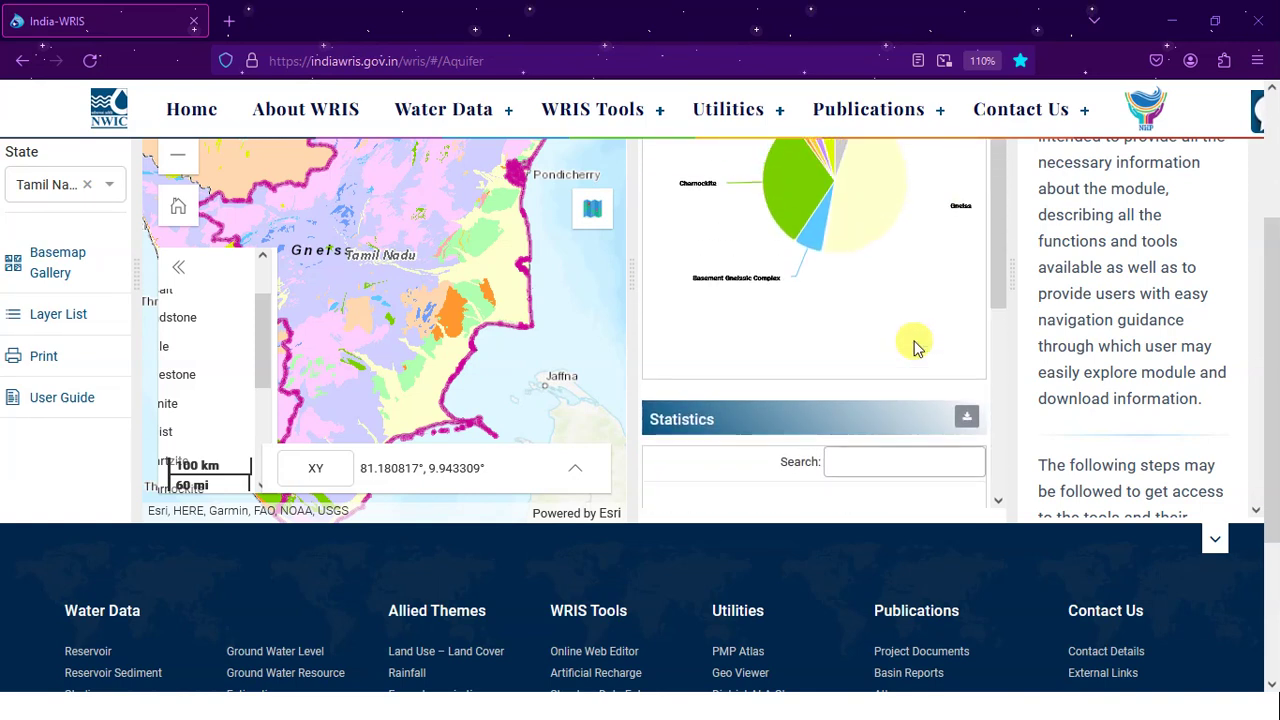
{"action": "scroll", "coordinate": [913, 347], "scroll_direction": "up", "scroll_amount": 2}
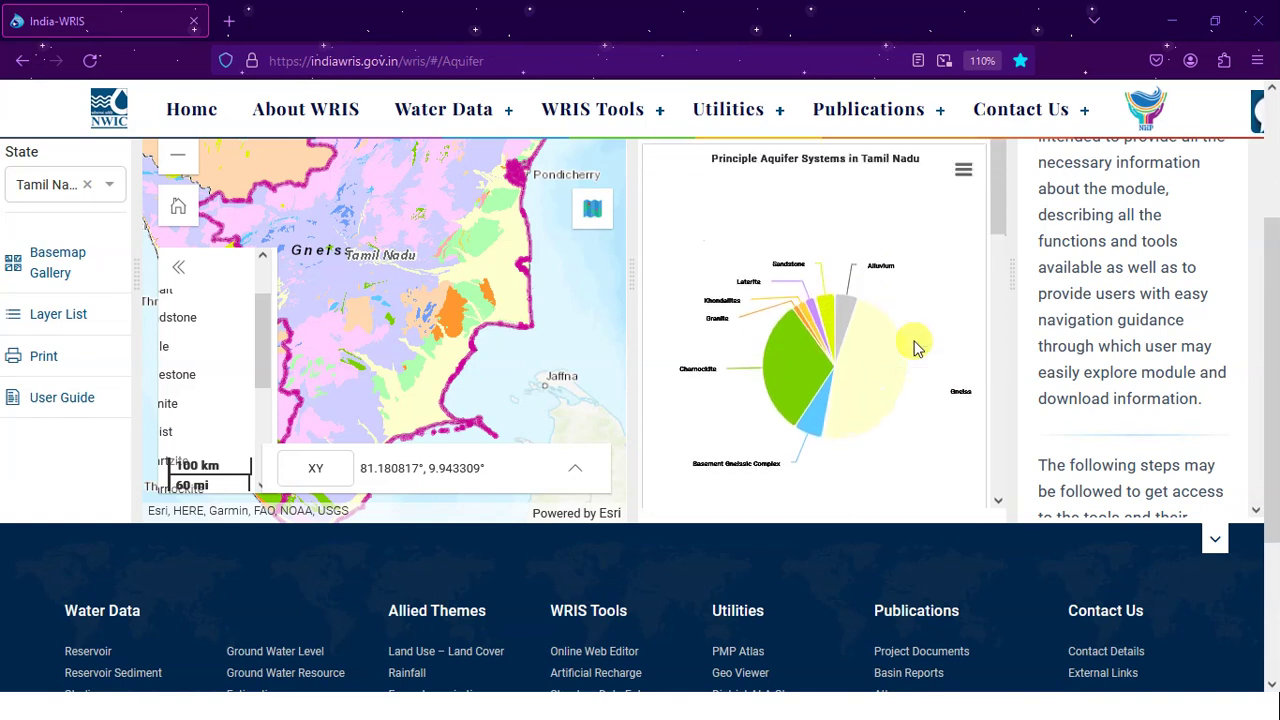
Step: Export the Tamil Nadu aquifer pie chart as principle-aquifer-system.pdf and open the downloaded file
{"action": "mouse_move", "coordinate": [808, 320]}
{"action": "left_click", "coordinate": [963, 174]}
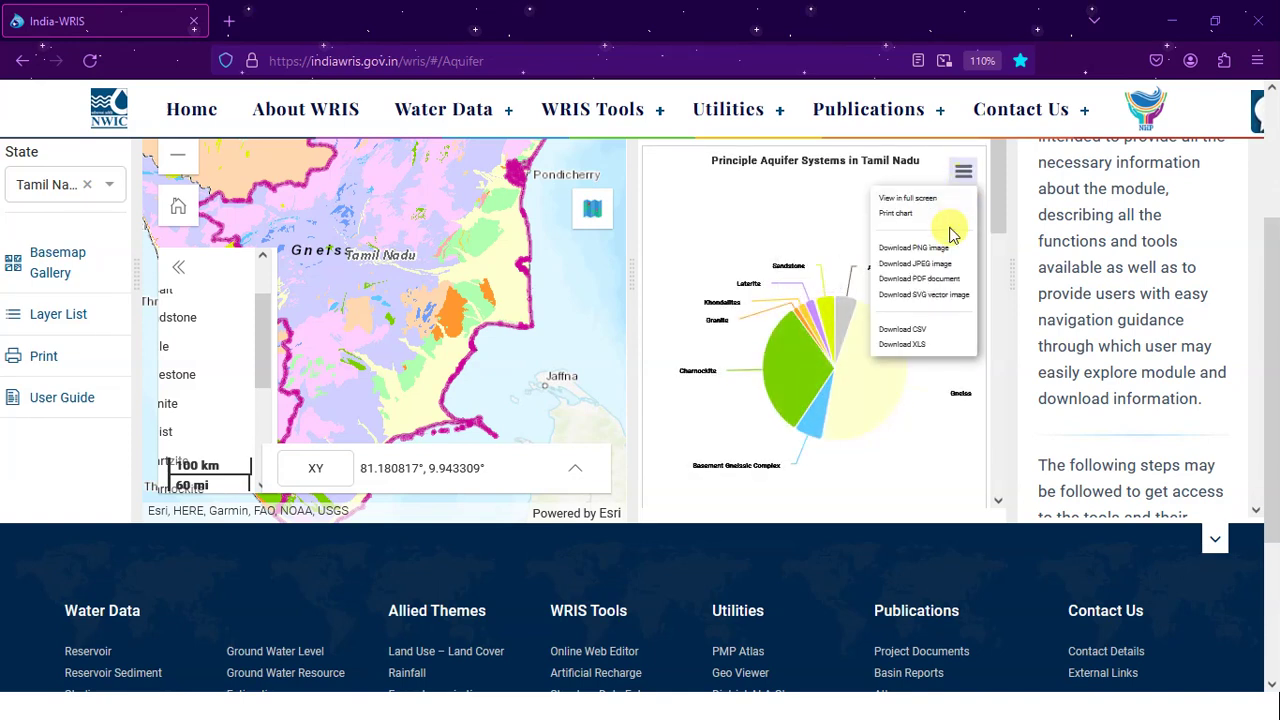
{"action": "left_click", "coordinate": [941, 281]}
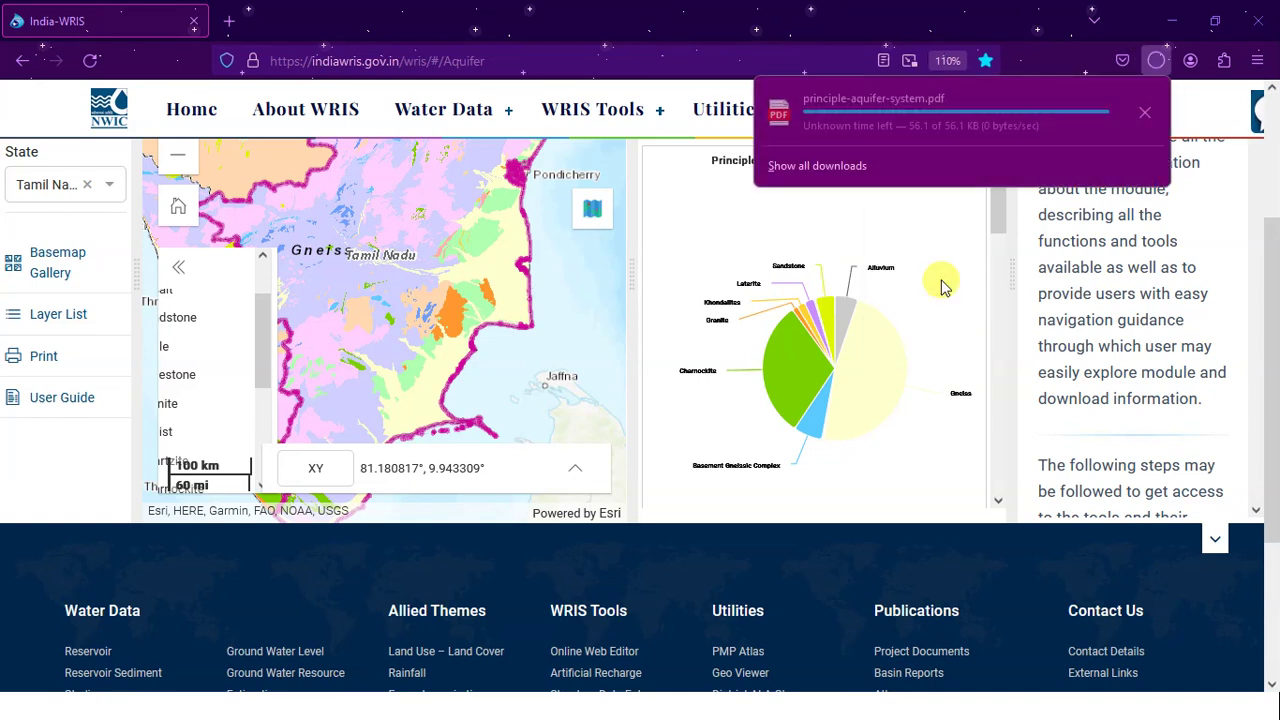
{"action": "left_click", "coordinate": [885, 126]}
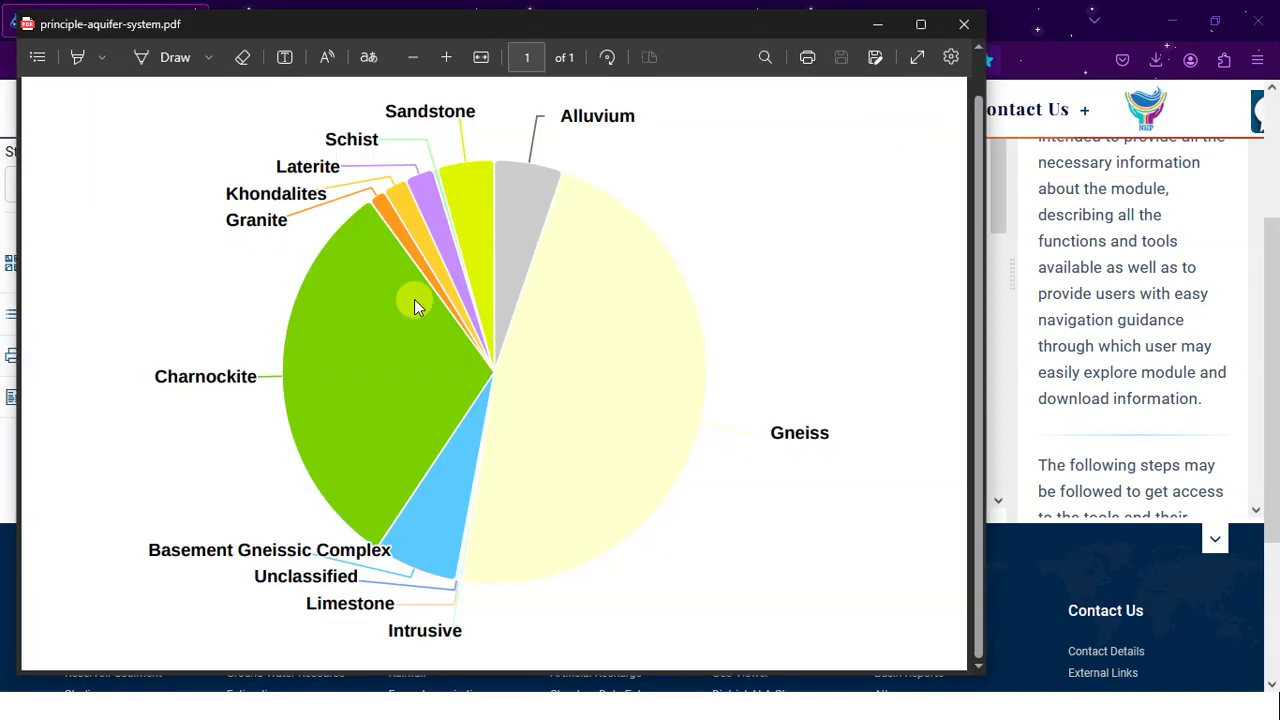
Step: Scroll through principle-aquifer-system.pdf in Edge, then close the viewer to return to India-WRIS
{"action": "scroll", "coordinate": [414, 299], "scroll_direction": "up", "scroll_amount": 1}
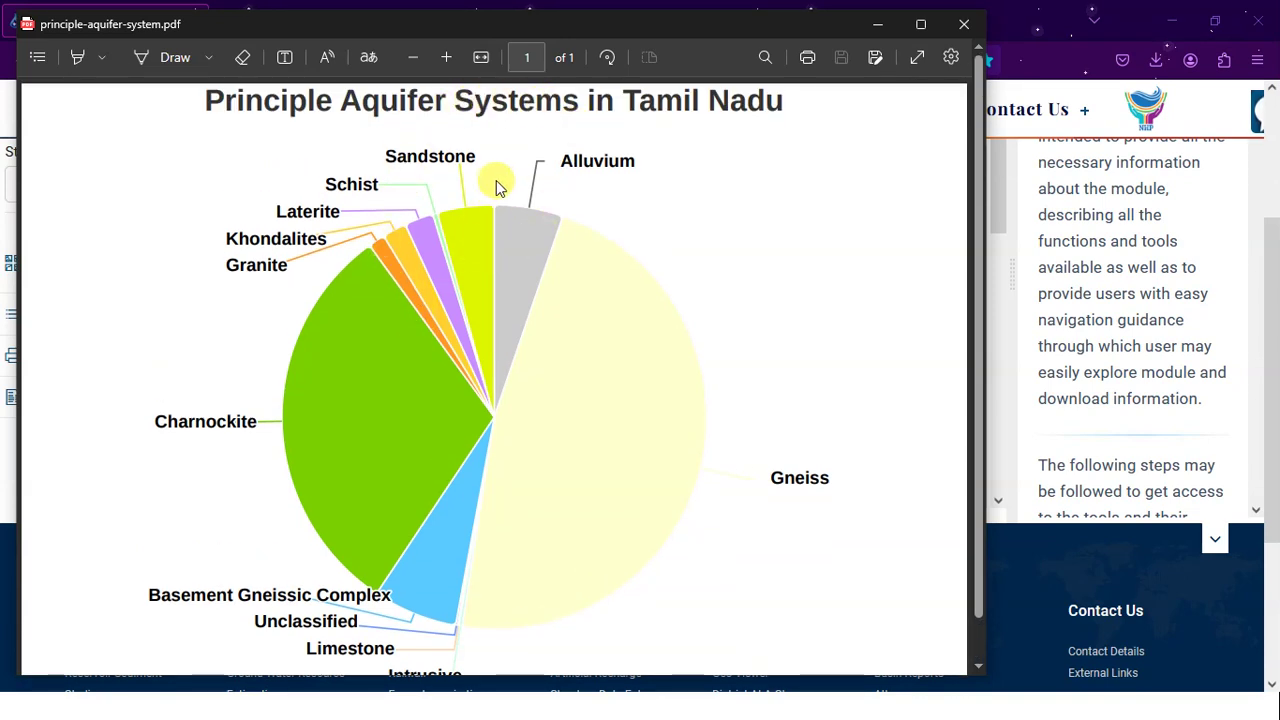
{"action": "scroll", "coordinate": [493, 179], "scroll_direction": "down", "scroll_amount": 1}
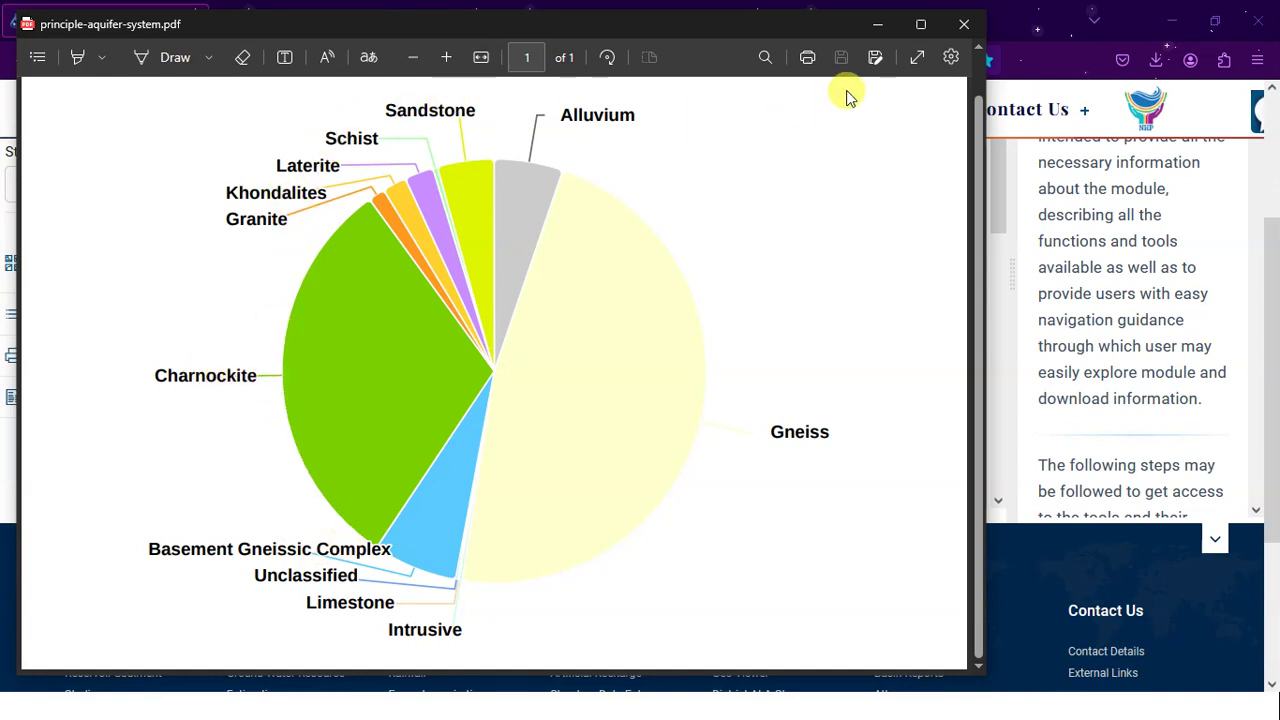
{"action": "left_click", "coordinate": [967, 26]}
{"action": "scroll", "coordinate": [960, 340], "scroll_direction": "down", "scroll_amount": 4}
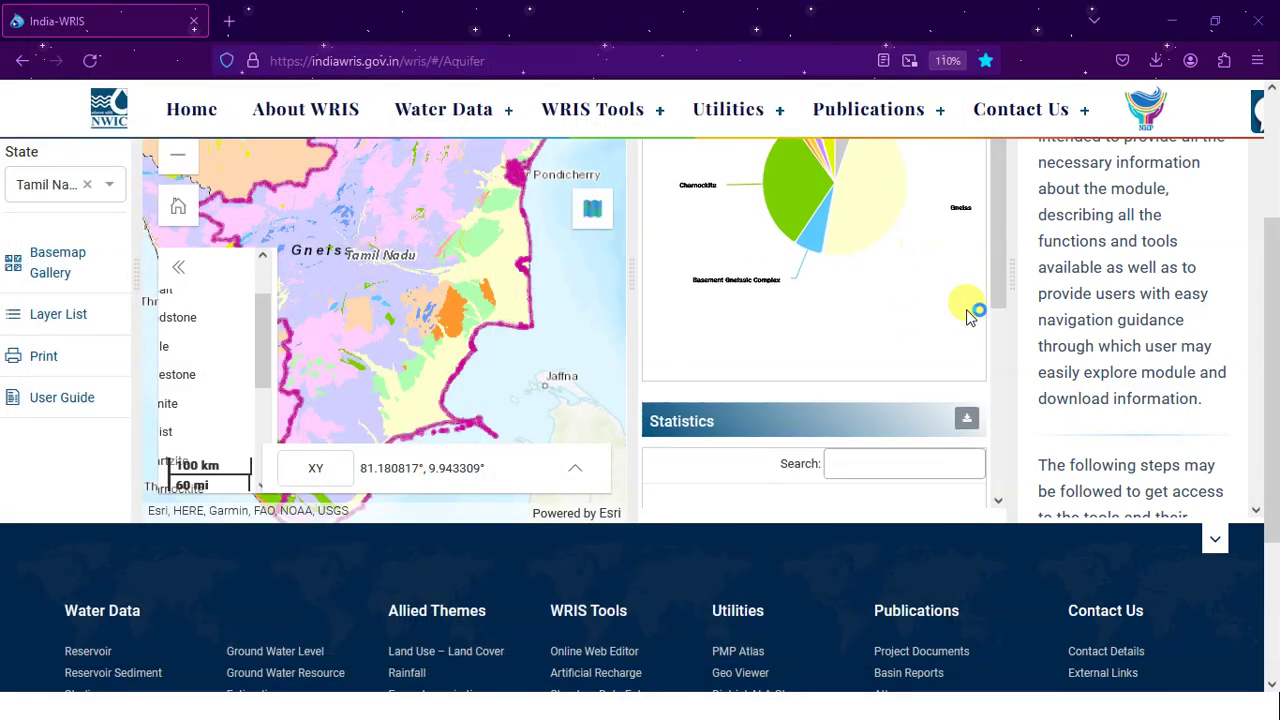
{"action": "scroll", "coordinate": [965, 320], "scroll_direction": "down", "scroll_amount": 3}
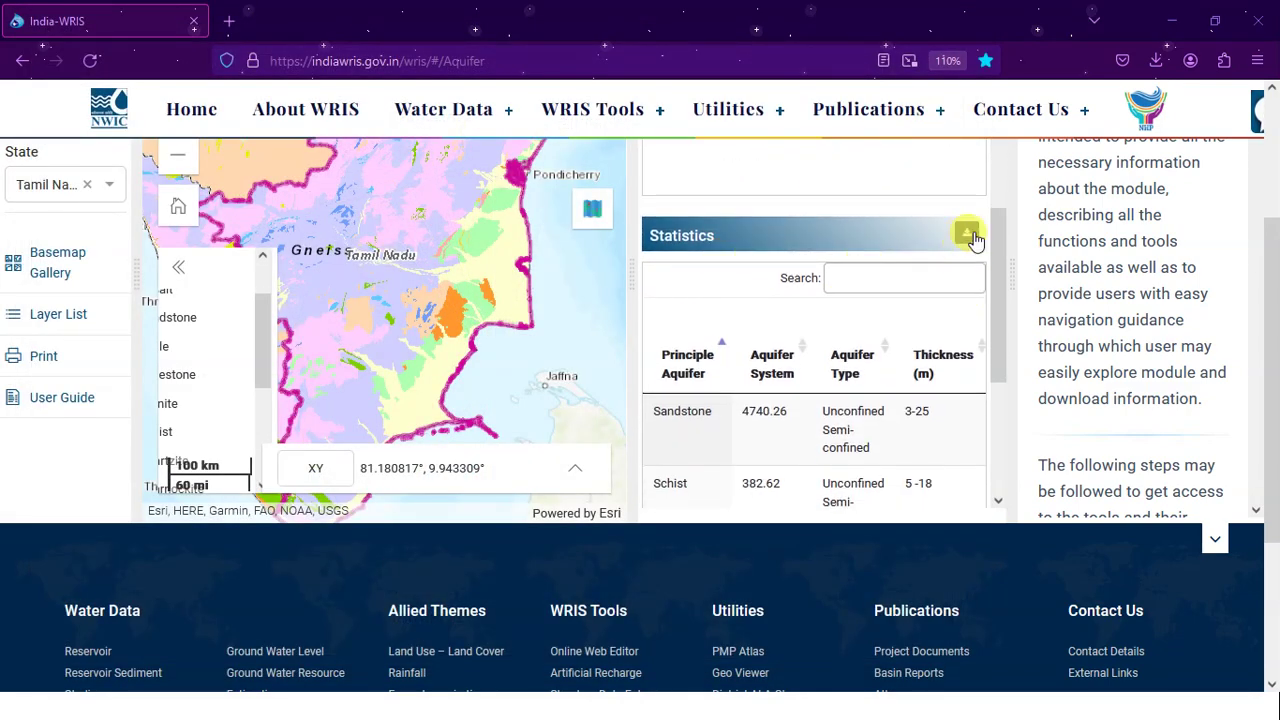
{"action": "left_click", "coordinate": [968, 234]}
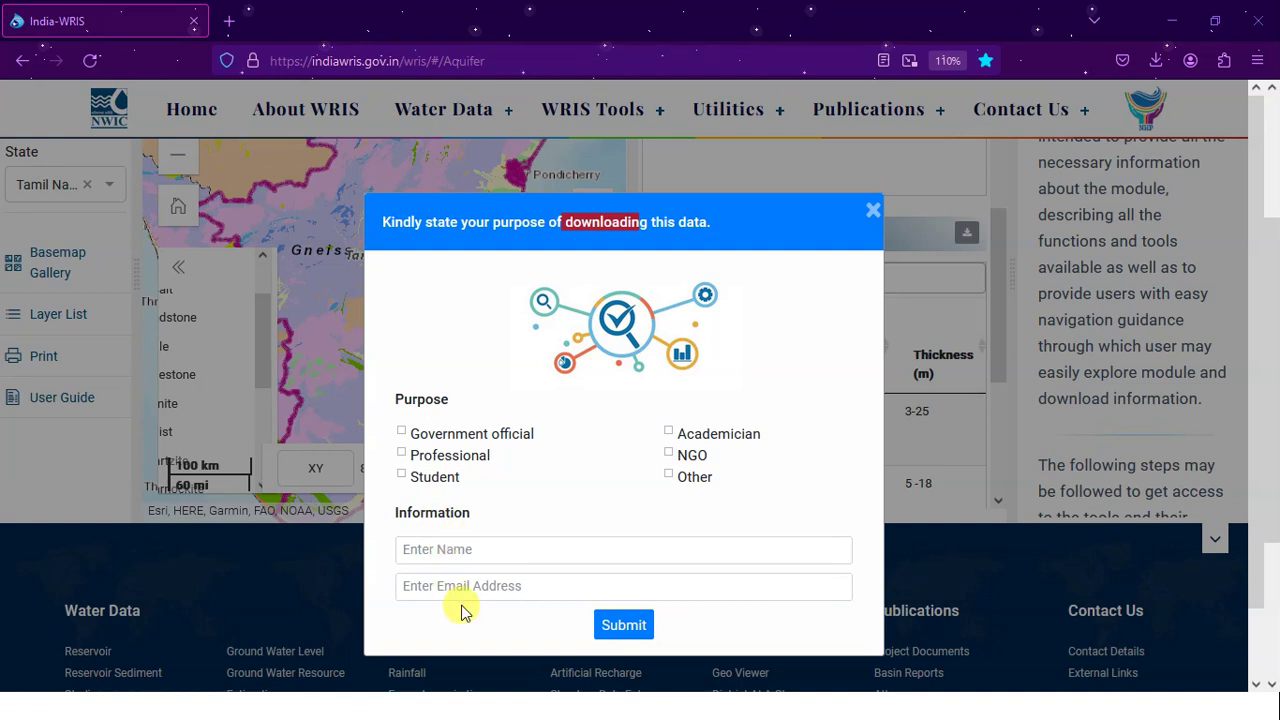
{"action": "left_click", "coordinate": [635, 626]}
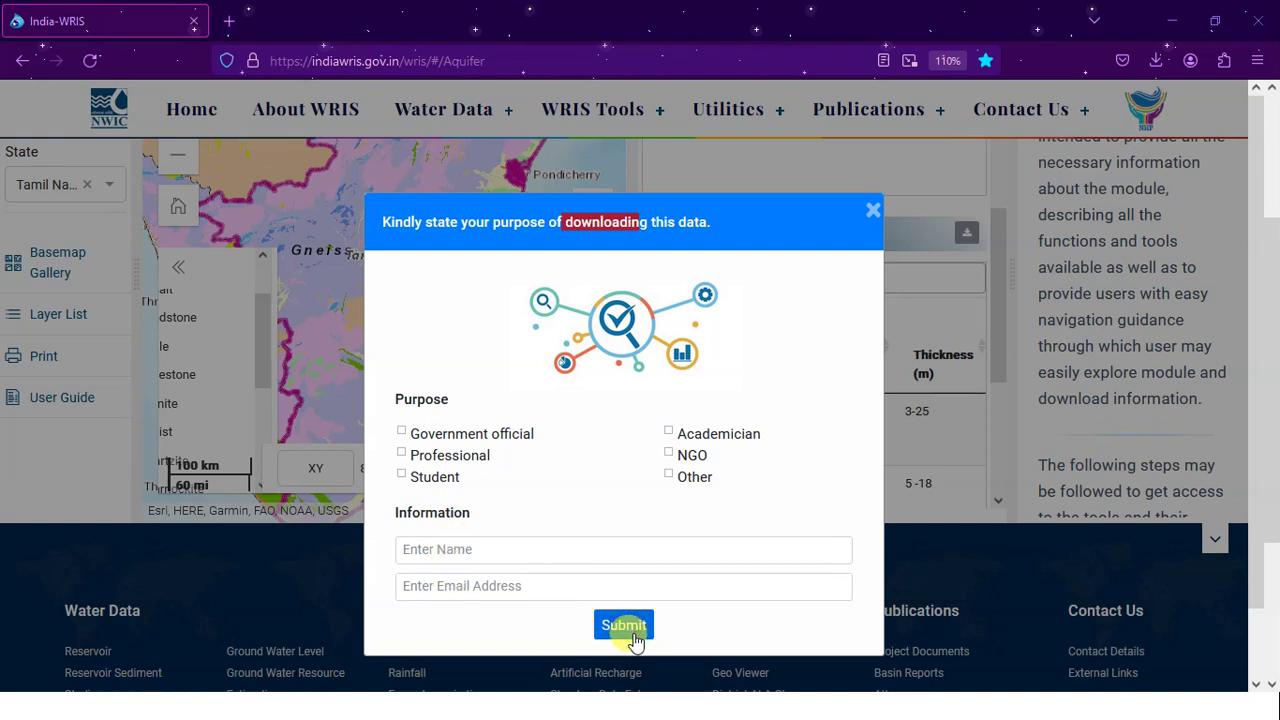
{"action": "left_click", "coordinate": [873, 213]}
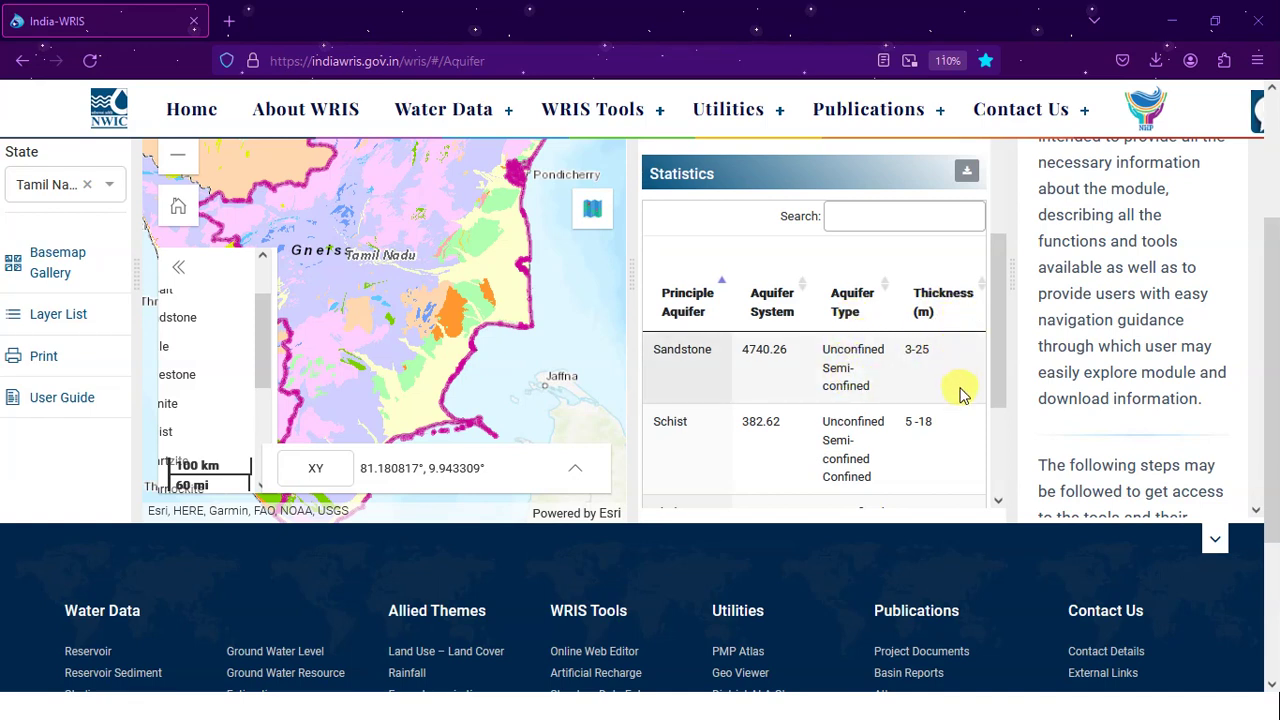
Step: Scroll to the top of the page and set the browser zoom back to 100%
{"action": "scroll", "coordinate": [1006, 380], "scroll_direction": "up", "scroll_amount": 4}
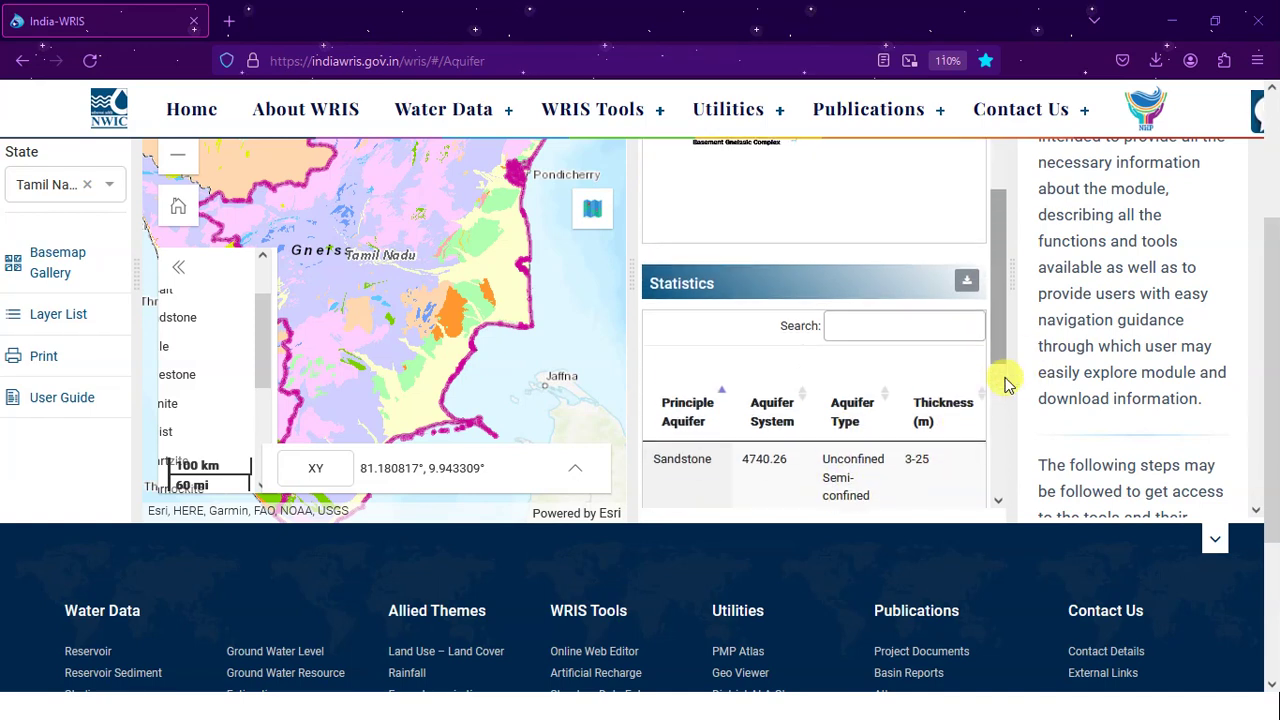
{"action": "scroll", "coordinate": [1008, 377], "scroll_direction": "up", "scroll_amount": 3}
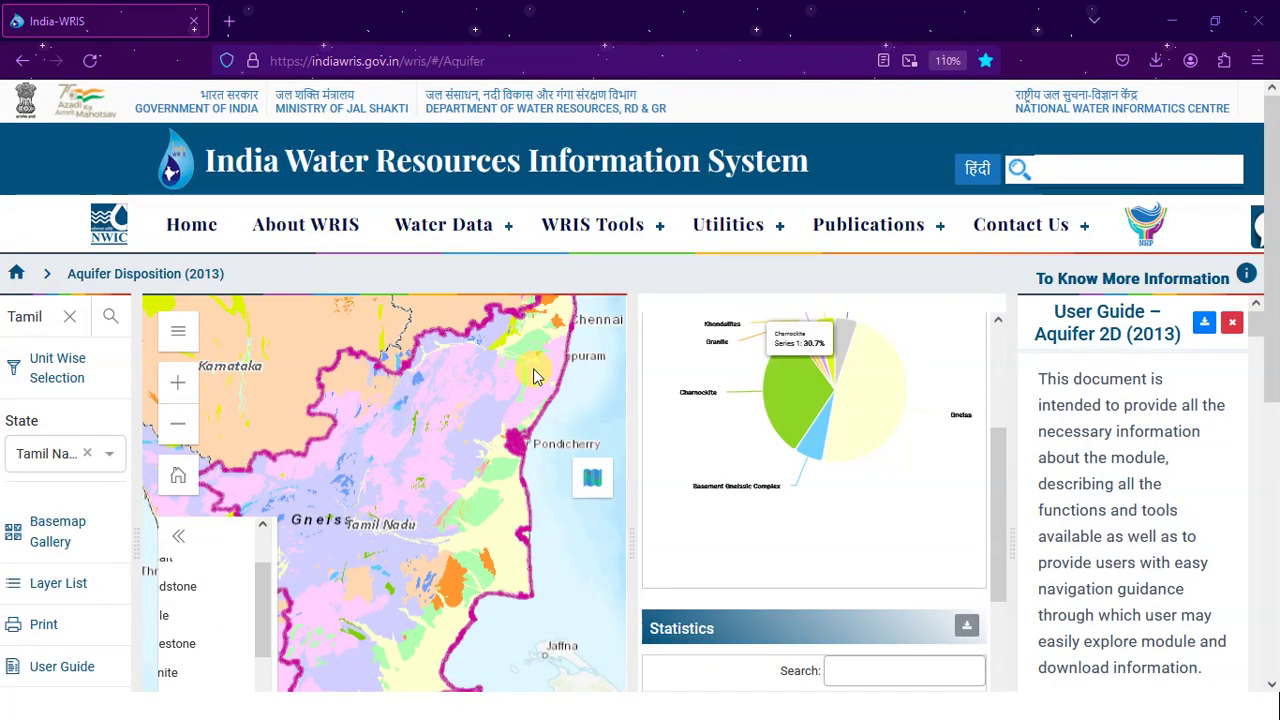
{"action": "scroll", "coordinate": [420, 350], "scroll_direction": "down", "scroll_amount": 2}
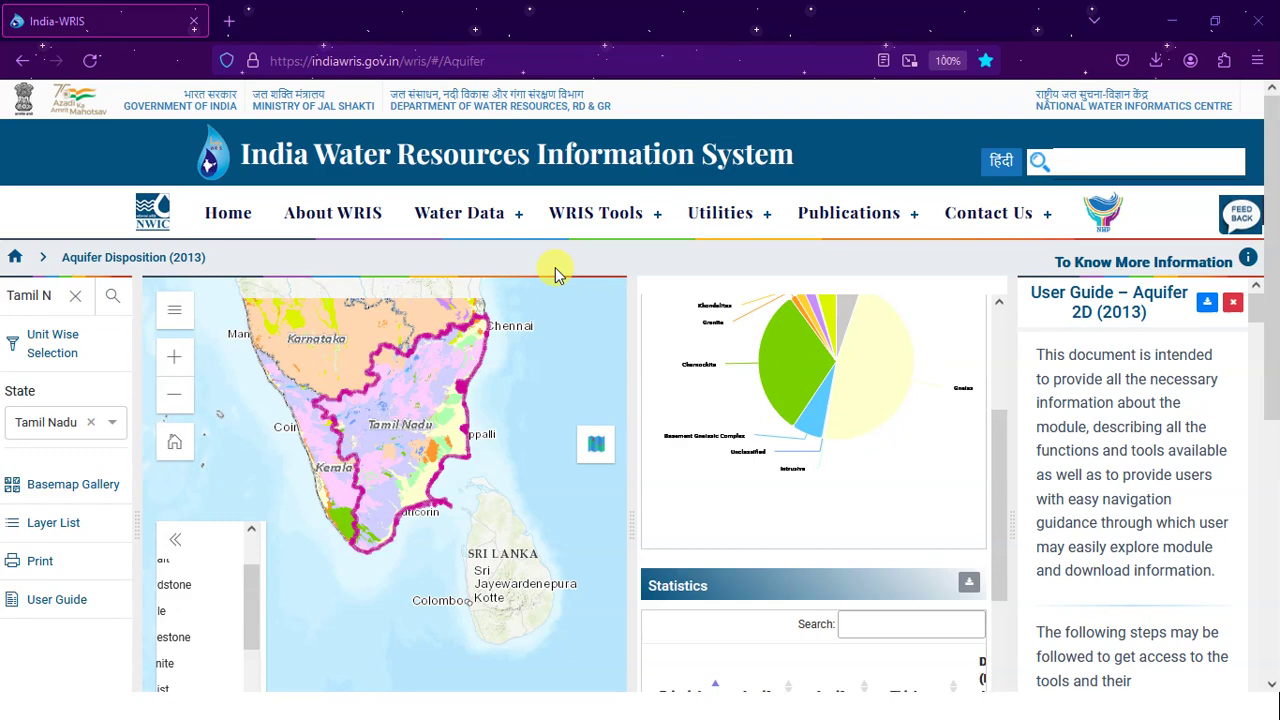
{"action": "key", "text": "ctrl+minus"}
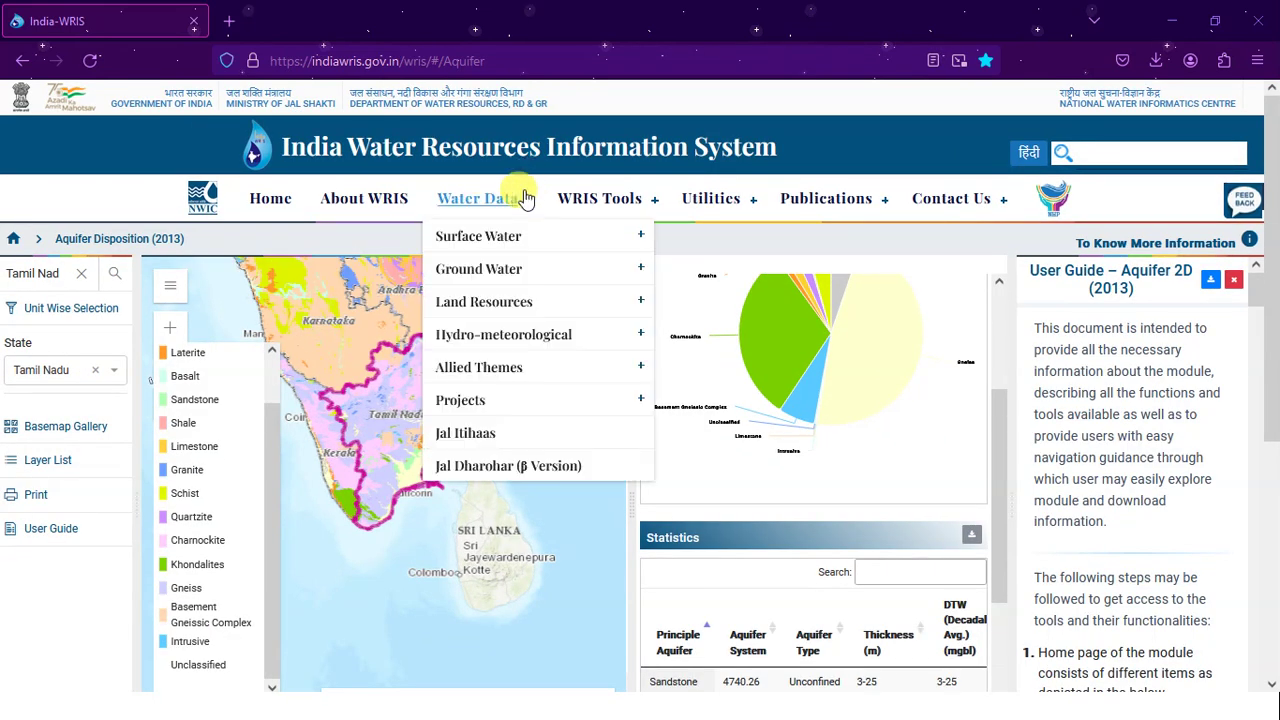
{"action": "key", "text": "ctrl+plus"}
{"action": "left_click", "coordinate": [596, 212]}
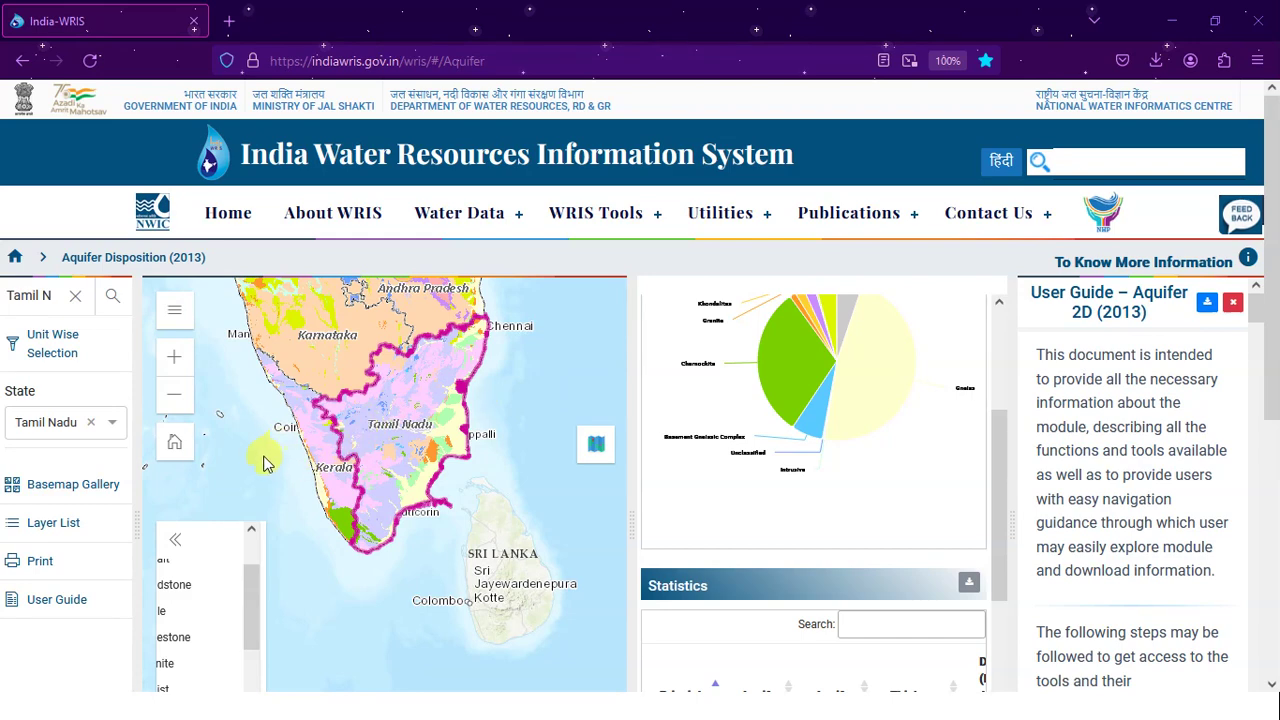
Step: Pan and zoom the map onto Chennai, then widen the map panel by narrowing the chart panel
{"action": "left_click_drag", "start_coordinate": [463, 340], "coordinate": [453, 446]}
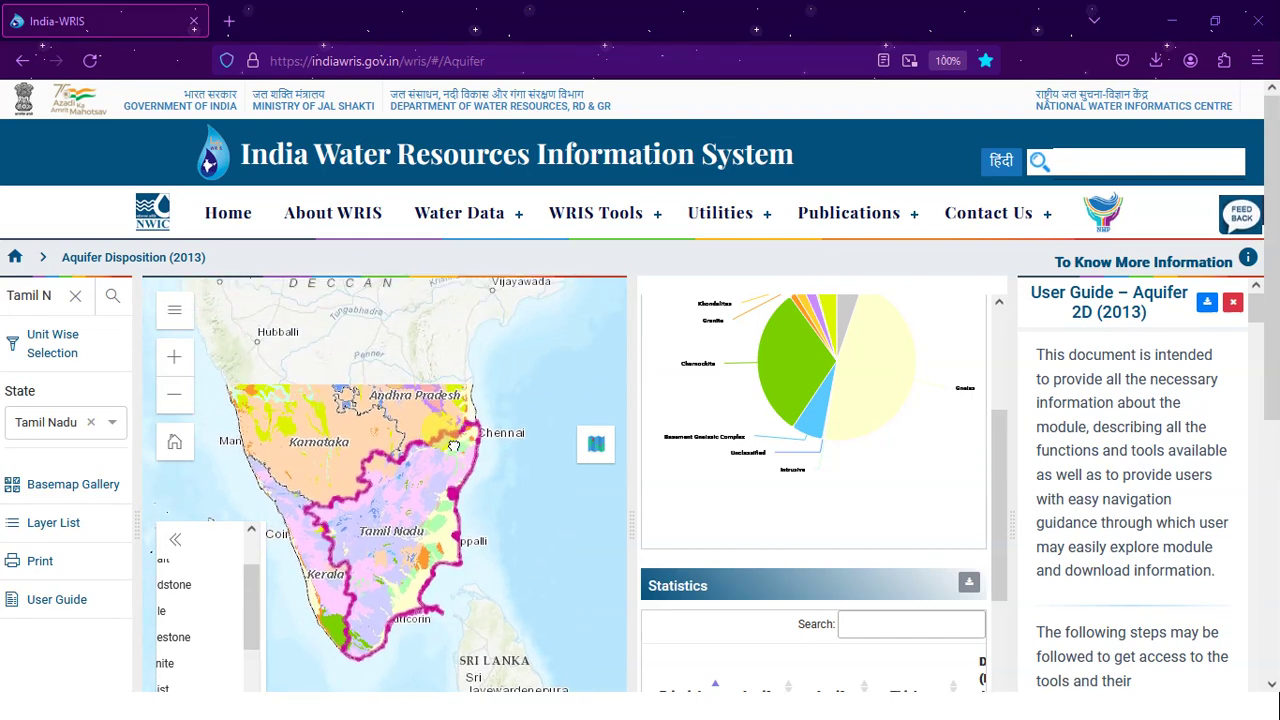
{"action": "scroll", "coordinate": [463, 462], "scroll_direction": "up", "scroll_amount": 4}
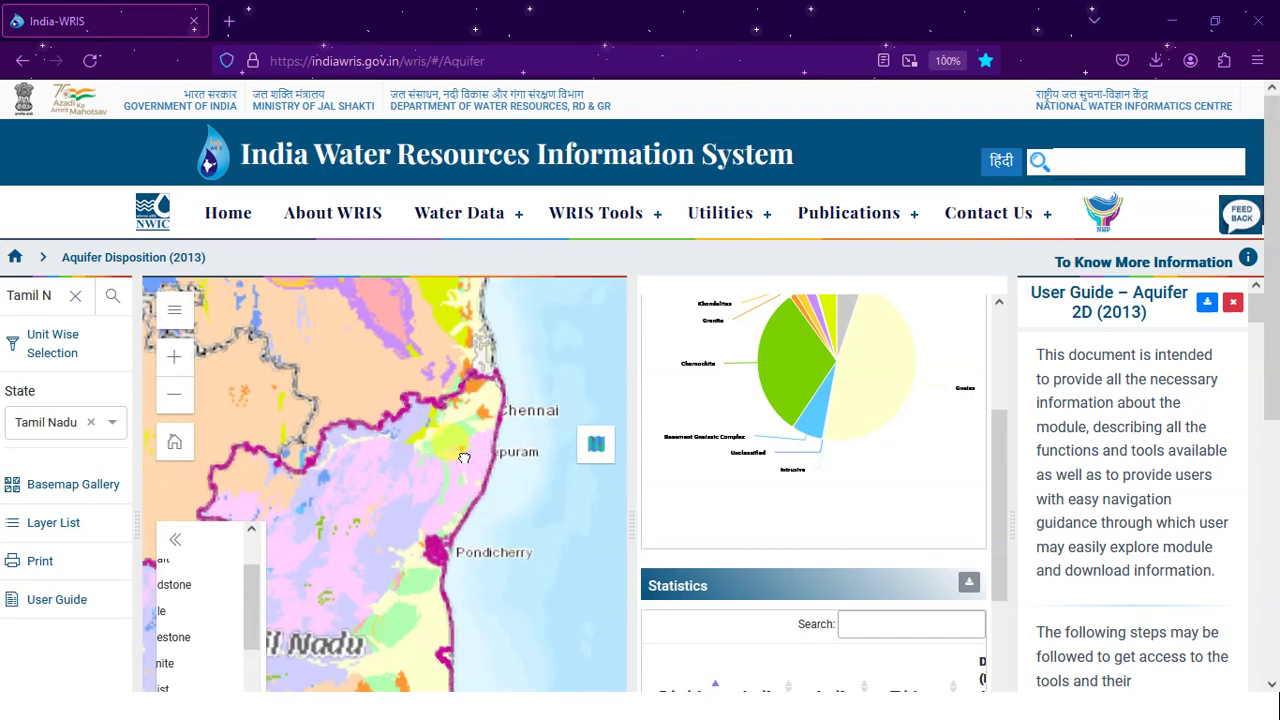
{"action": "scroll", "coordinate": [485, 425], "scroll_direction": "down", "scroll_amount": 2}
{"action": "left_click_drag", "start_coordinate": [482, 435], "coordinate": [463, 485]}
{"action": "scroll", "coordinate": [445, 466], "scroll_direction": "up", "scroll_amount": 2}
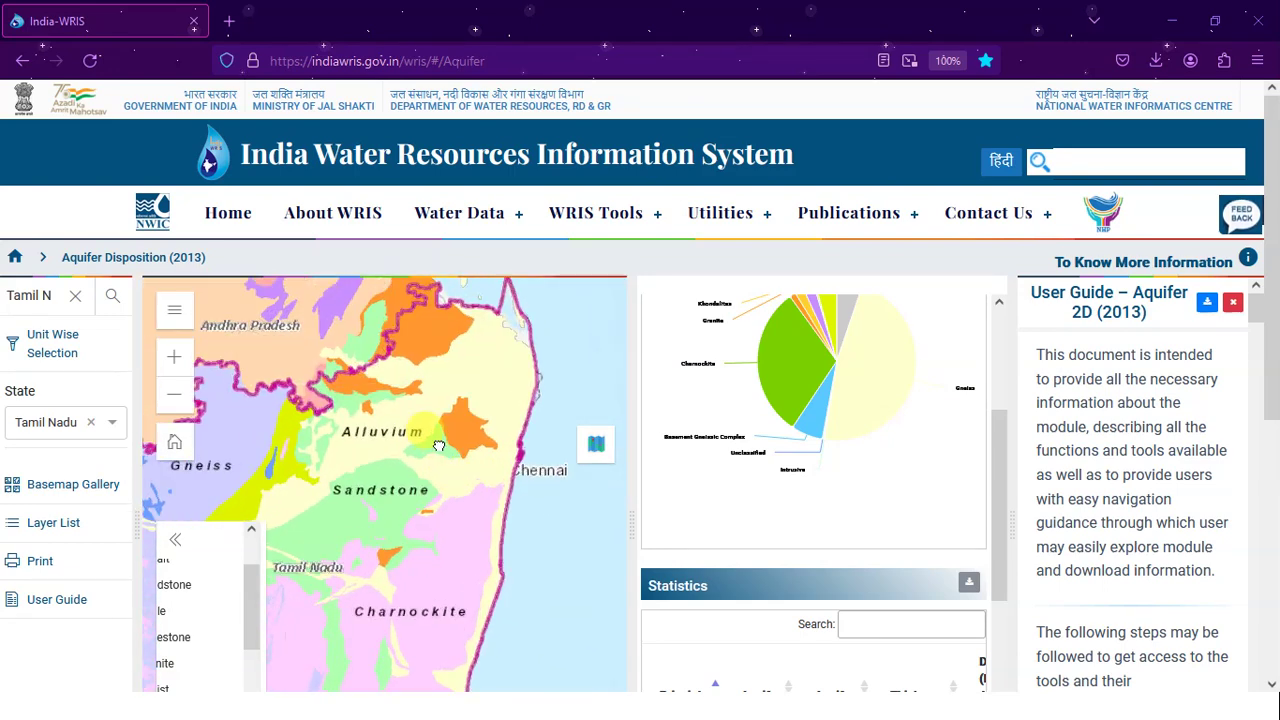
{"action": "left_click_drag", "start_coordinate": [503, 435], "coordinate": [489, 502]}
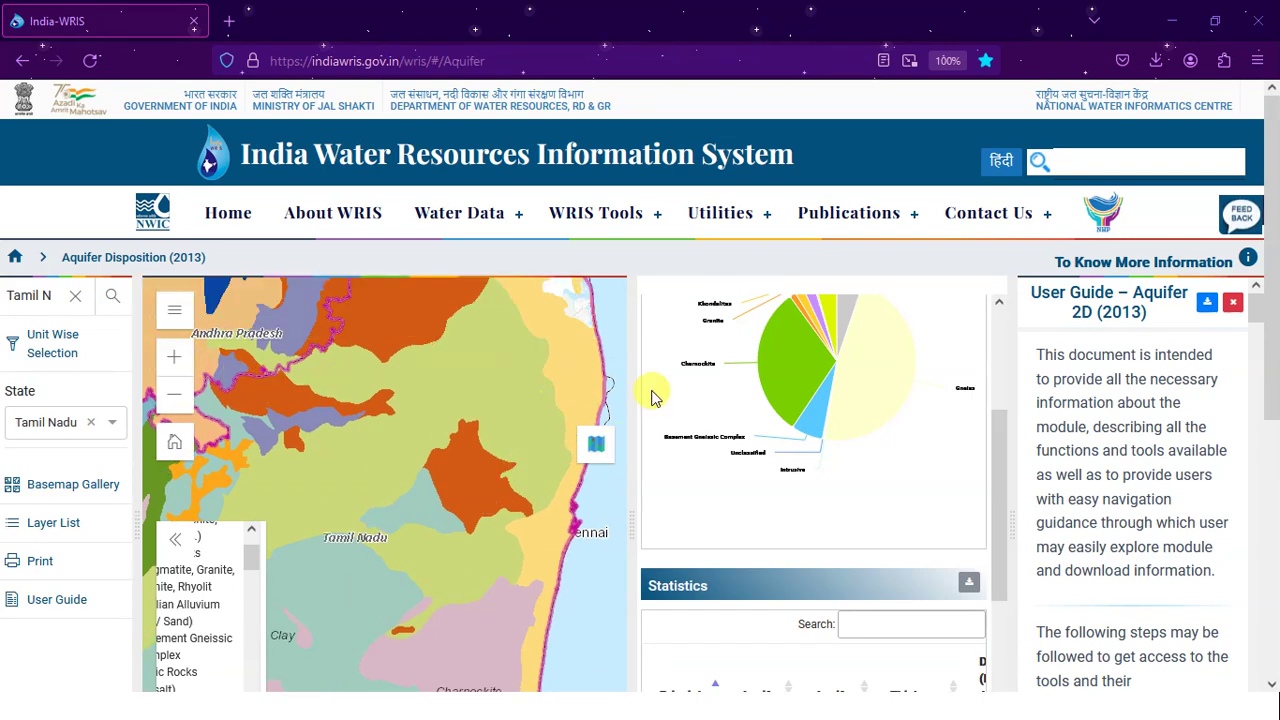
{"action": "left_click_drag", "start_coordinate": [638, 396], "coordinate": [811, 422]}
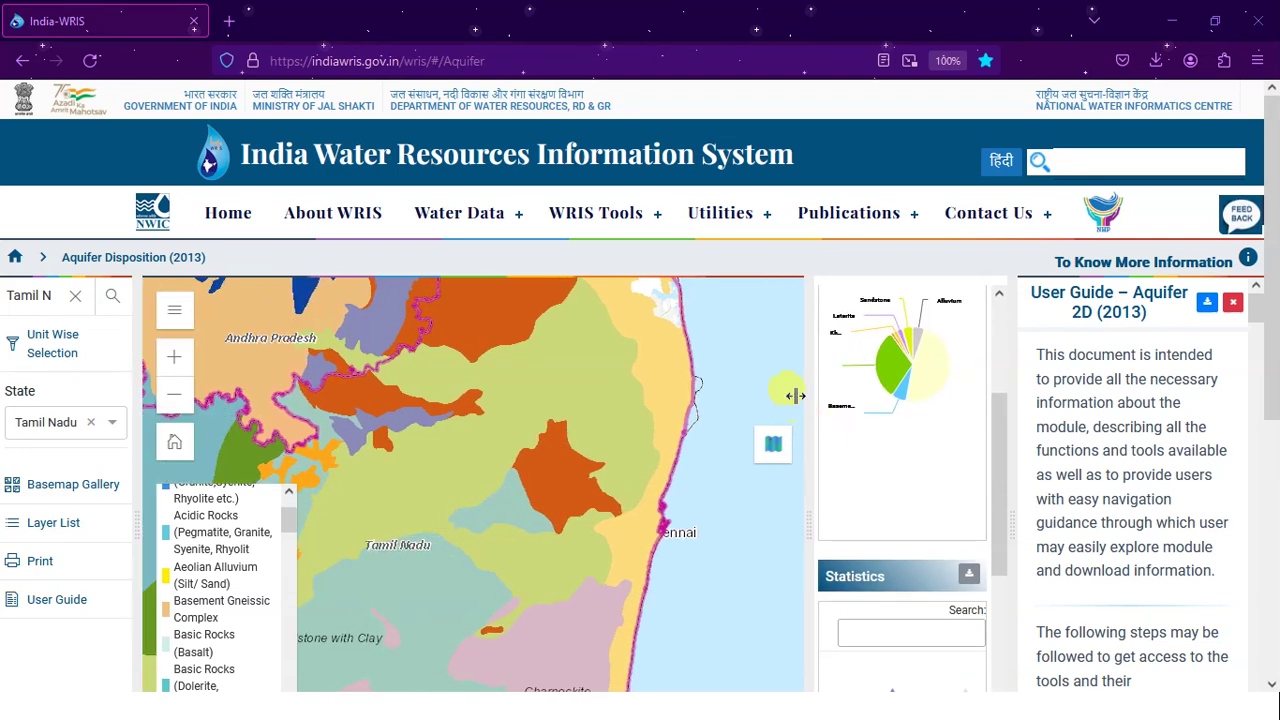
{"action": "scroll", "coordinate": [602, 393], "scroll_direction": "down", "scroll_amount": 1}
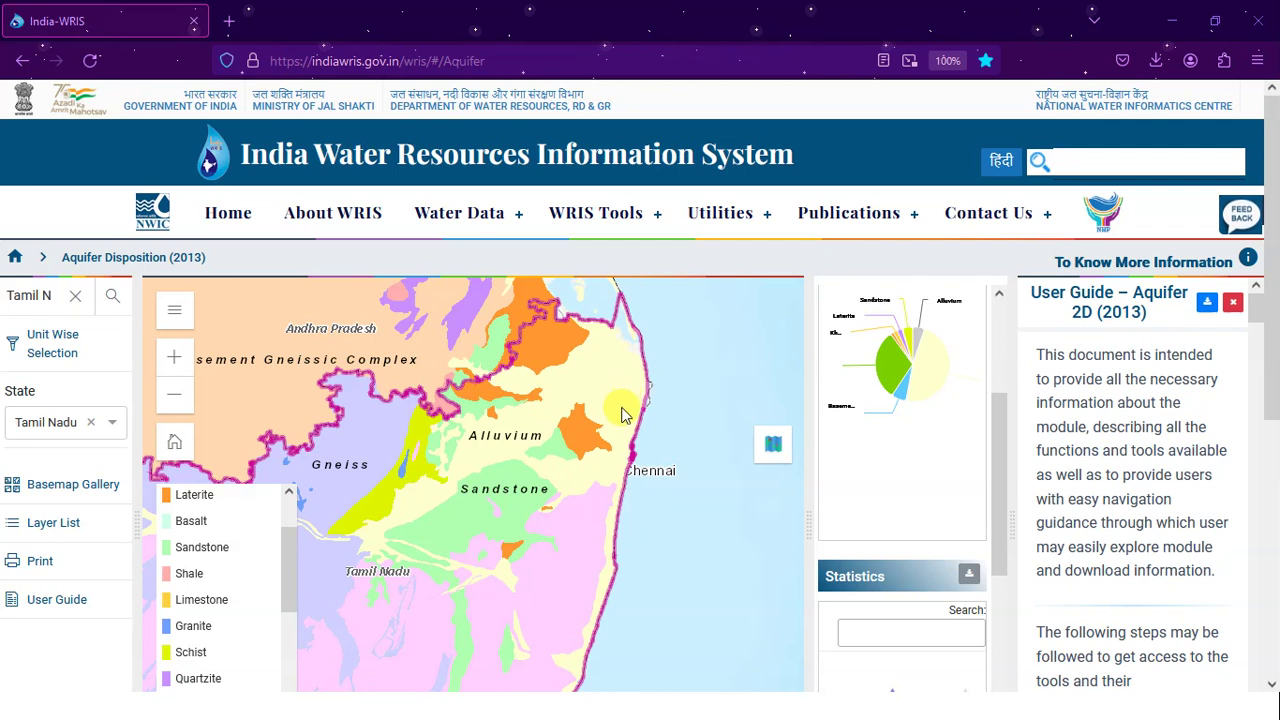
Step: Search for Chennai, Tamil Nadu, close the result popup and zoom out to the regional aquifer view
{"action": "left_click", "coordinate": [75, 296]}
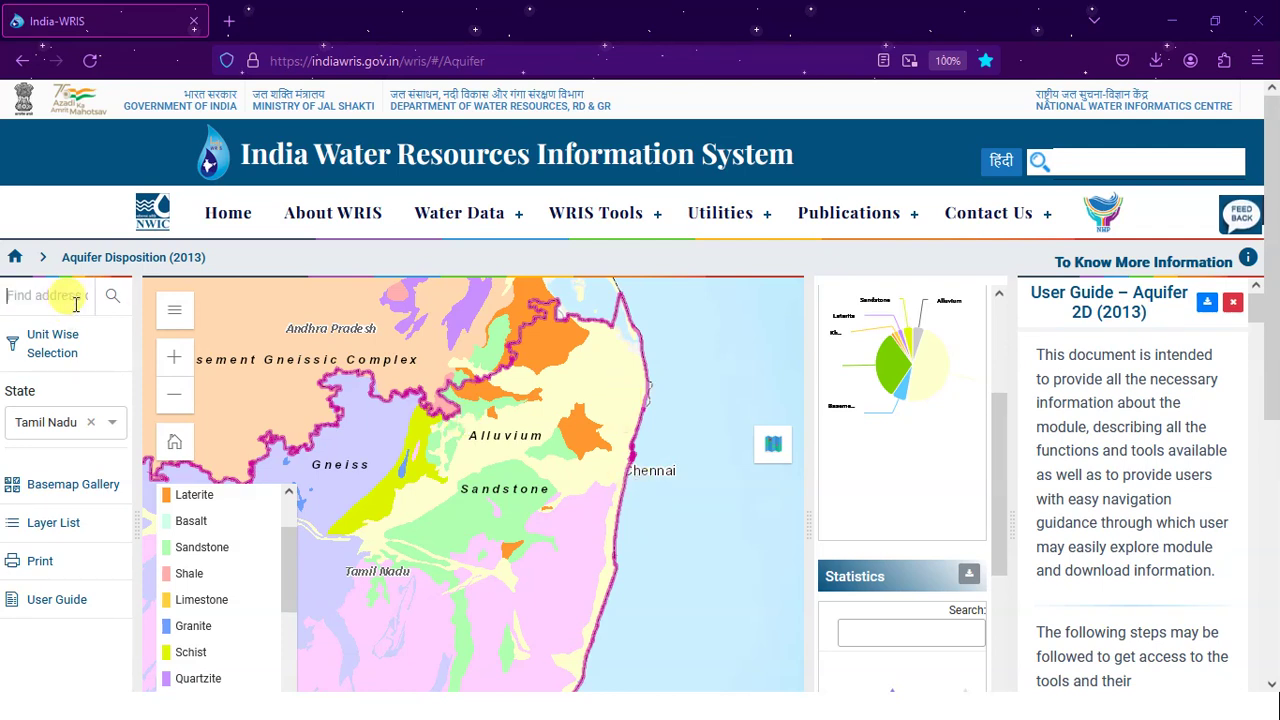
{"action": "type", "text": "chennai"}
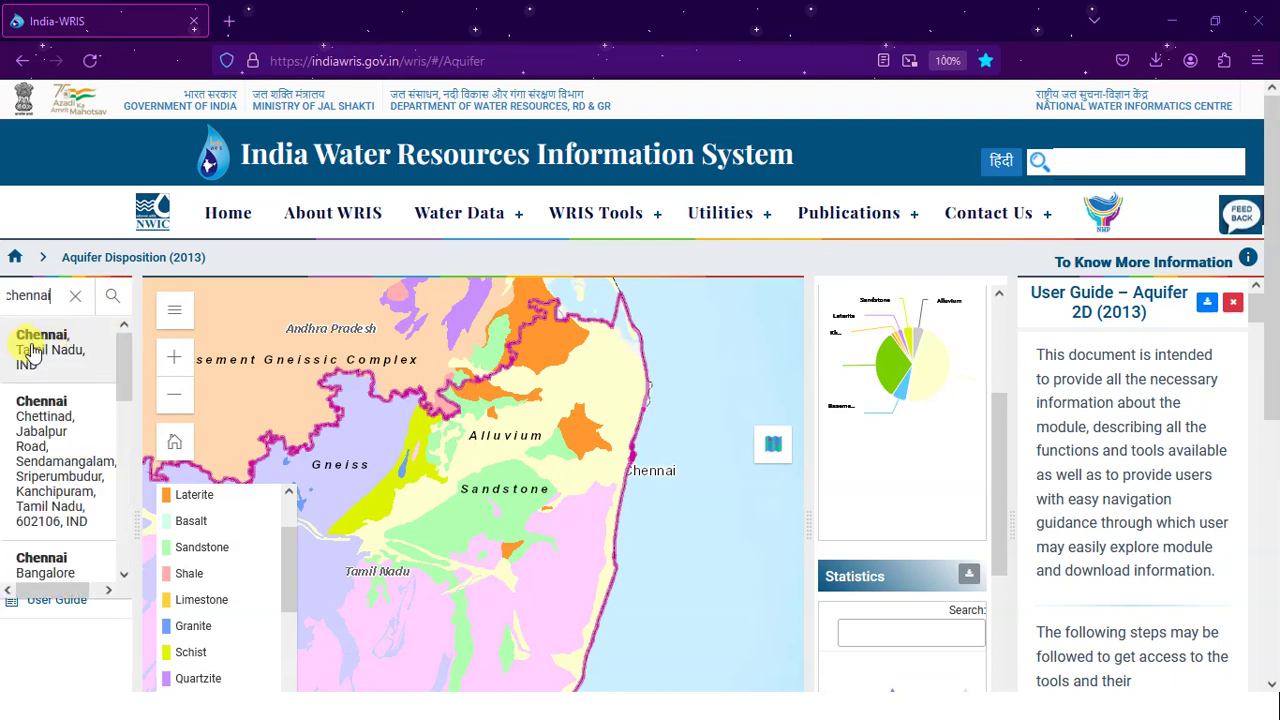
{"action": "left_click", "coordinate": [56, 362]}
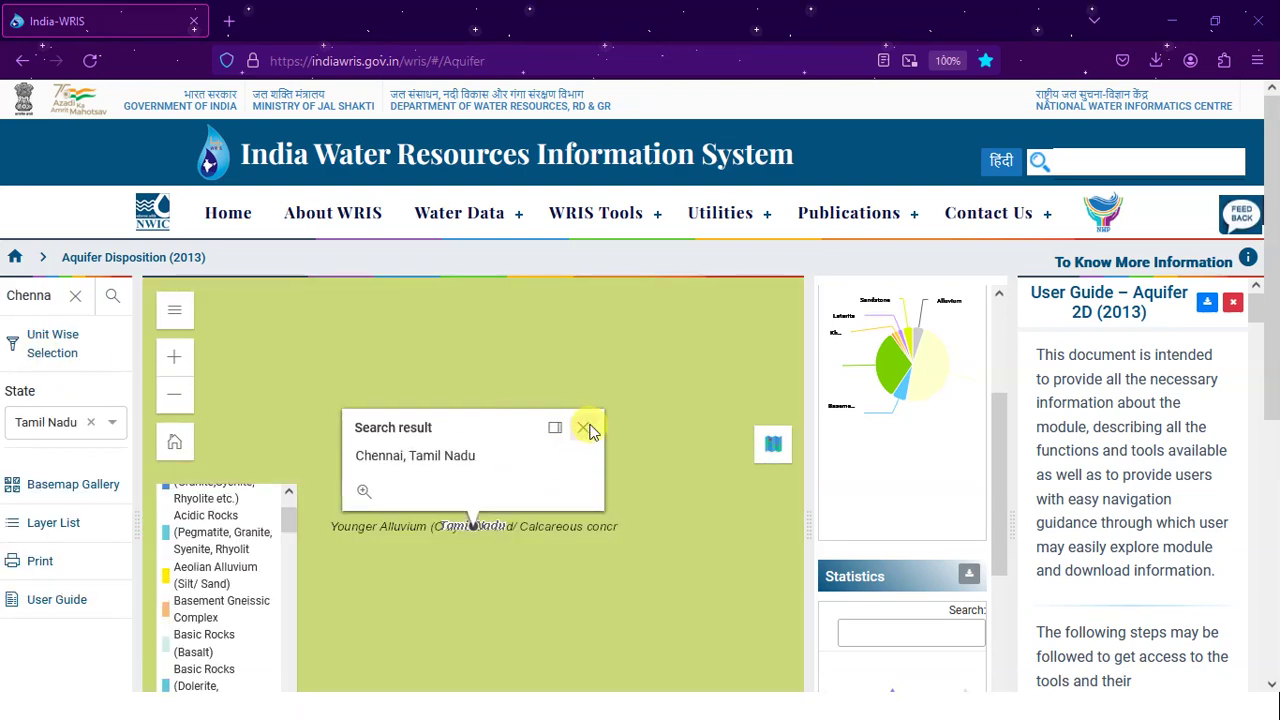
{"action": "left_click", "coordinate": [584, 428]}
{"action": "scroll", "coordinate": [590, 429], "scroll_direction": "down", "scroll_amount": 3}
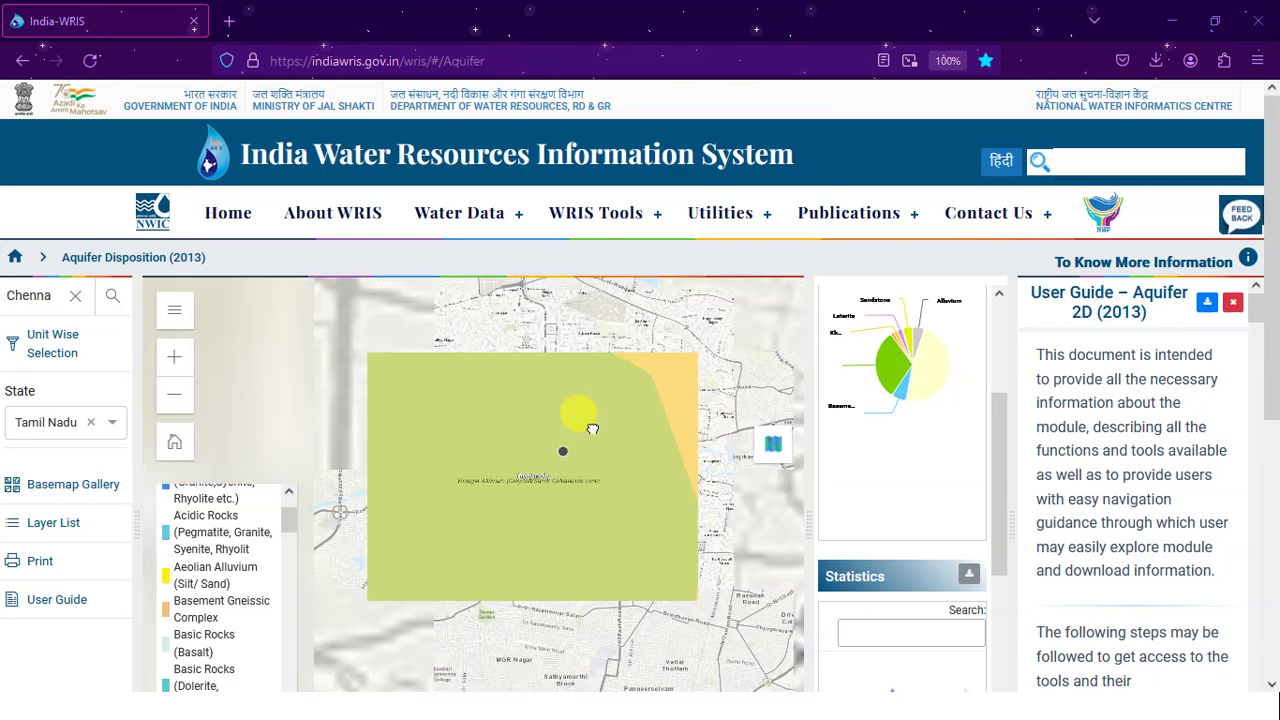
{"action": "scroll", "coordinate": [592, 428], "scroll_direction": "down", "scroll_amount": 3}
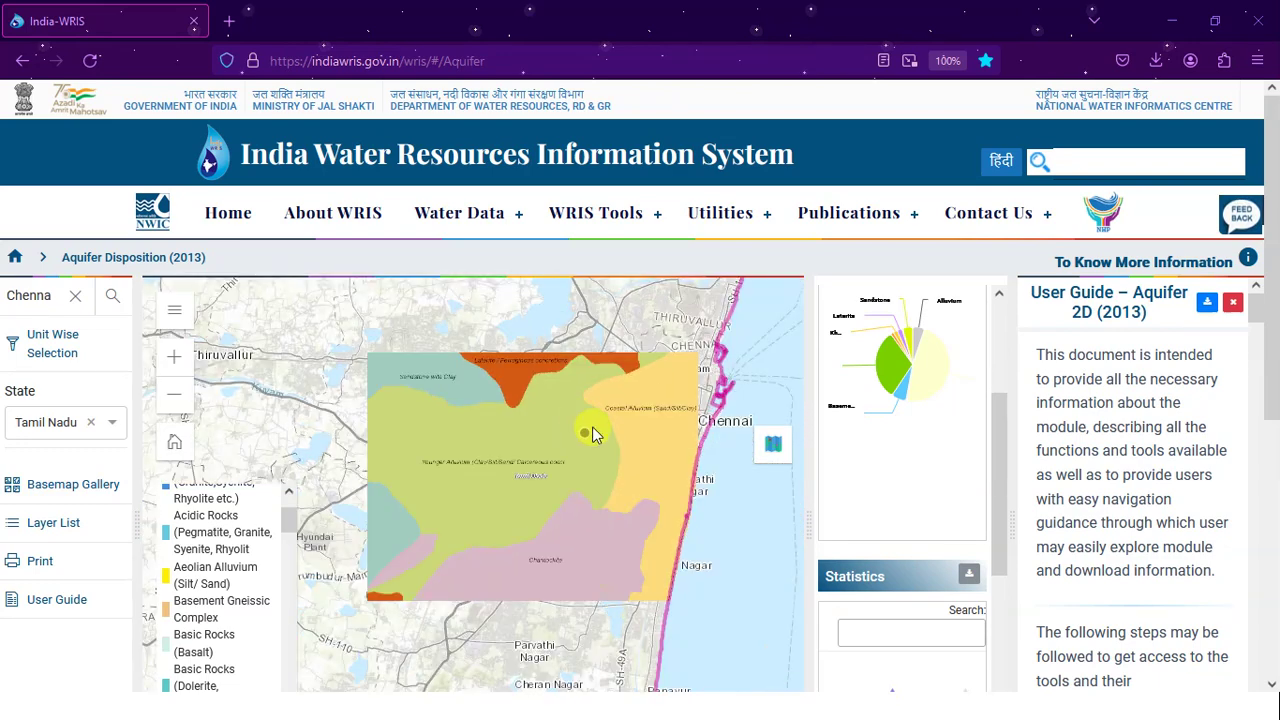
{"action": "scroll", "coordinate": [592, 433], "scroll_direction": "down", "scroll_amount": 3}
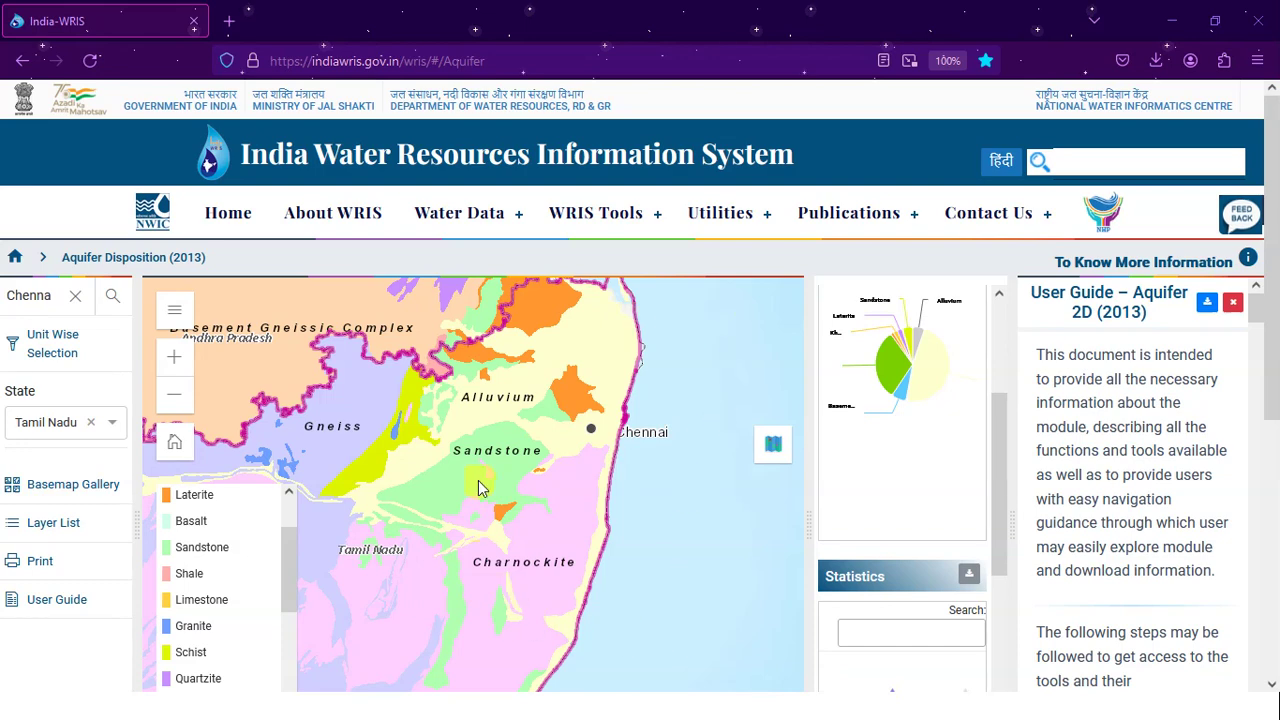
{"action": "scroll", "coordinate": [592, 398], "scroll_direction": "up", "scroll_amount": 3}
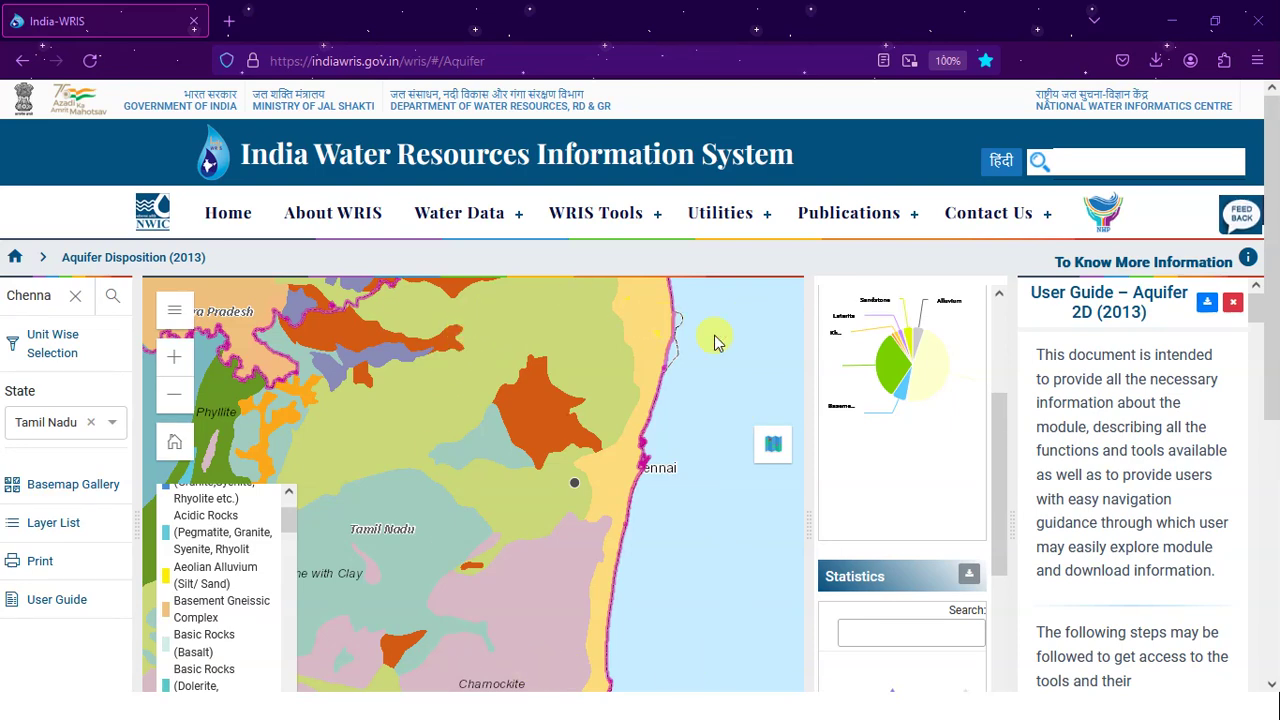
{"action": "scroll", "coordinate": [518, 420], "scroll_direction": "down", "scroll_amount": 1}
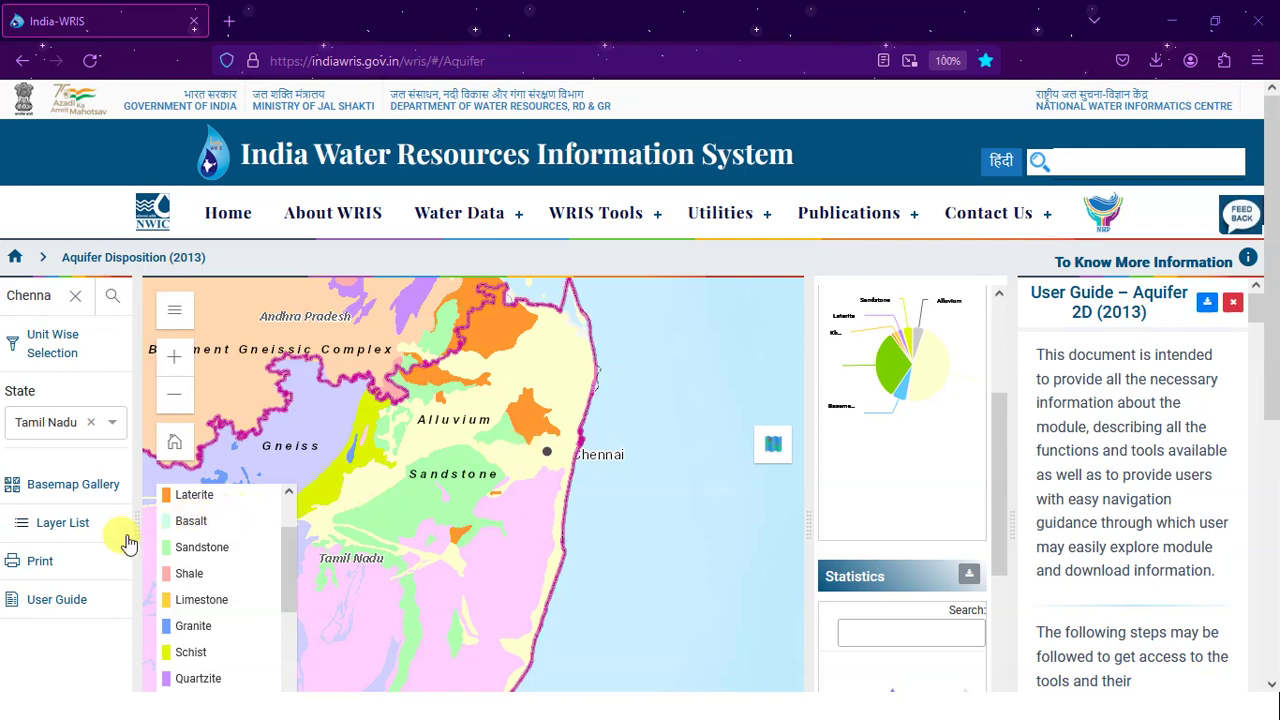
Step: Open Layer List, widen the sidebar and scroll from Basin Boundary to the Aquifer Depth, Thickness and Material layers
{"action": "left_click", "coordinate": [34, 527]}
{"action": "scroll", "coordinate": [44, 514], "scroll_direction": "down", "scroll_amount": 3}
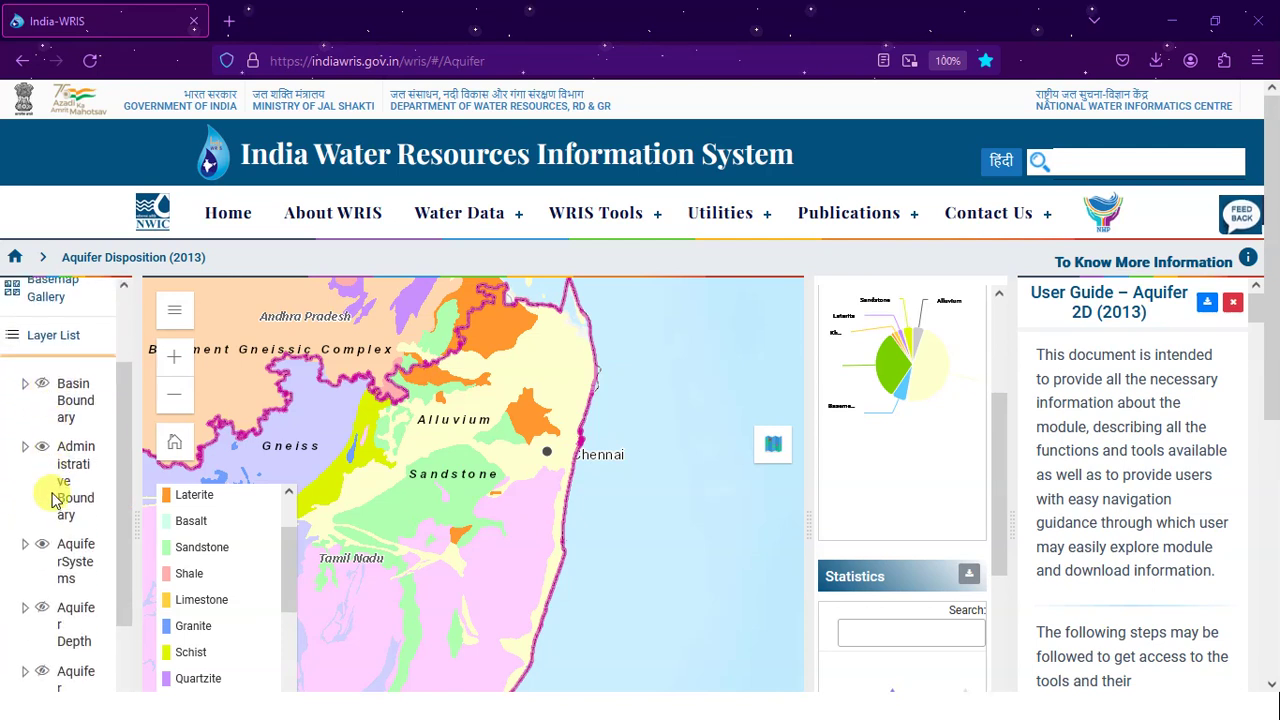
{"action": "scroll", "coordinate": [54, 500], "scroll_direction": "down", "scroll_amount": 1}
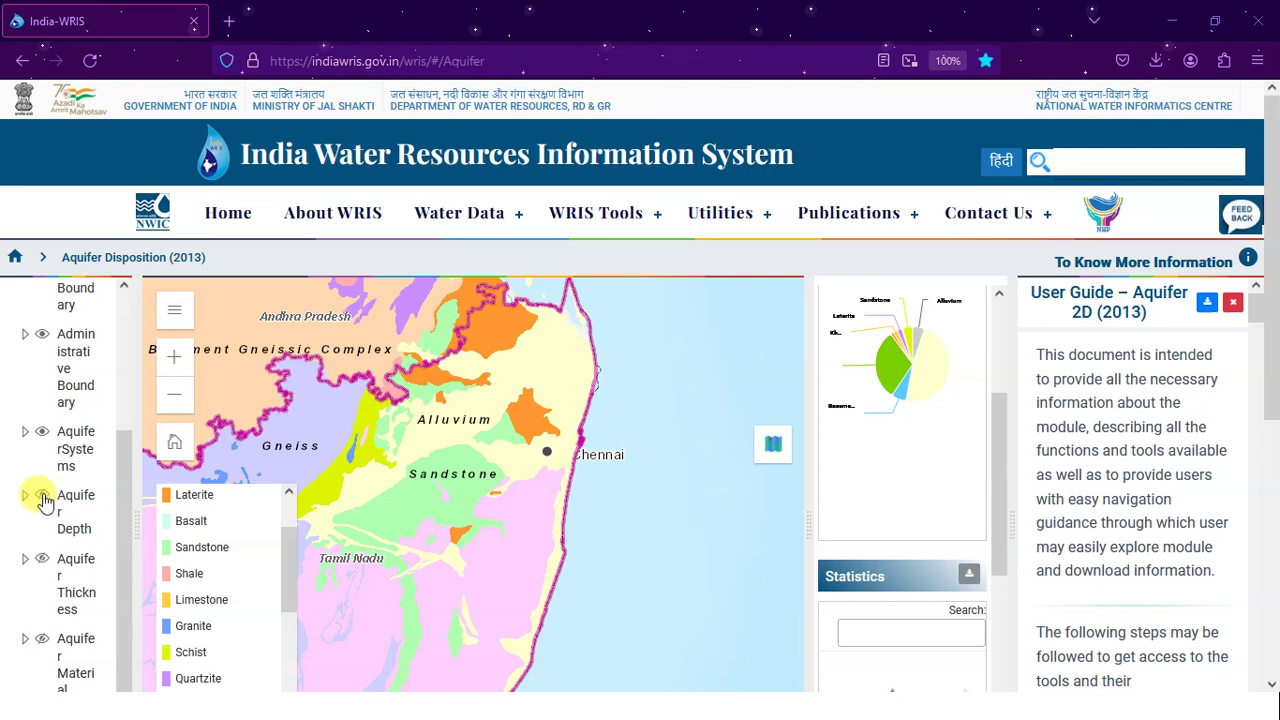
{"action": "scroll", "coordinate": [46, 434], "scroll_direction": "up", "scroll_amount": 3}
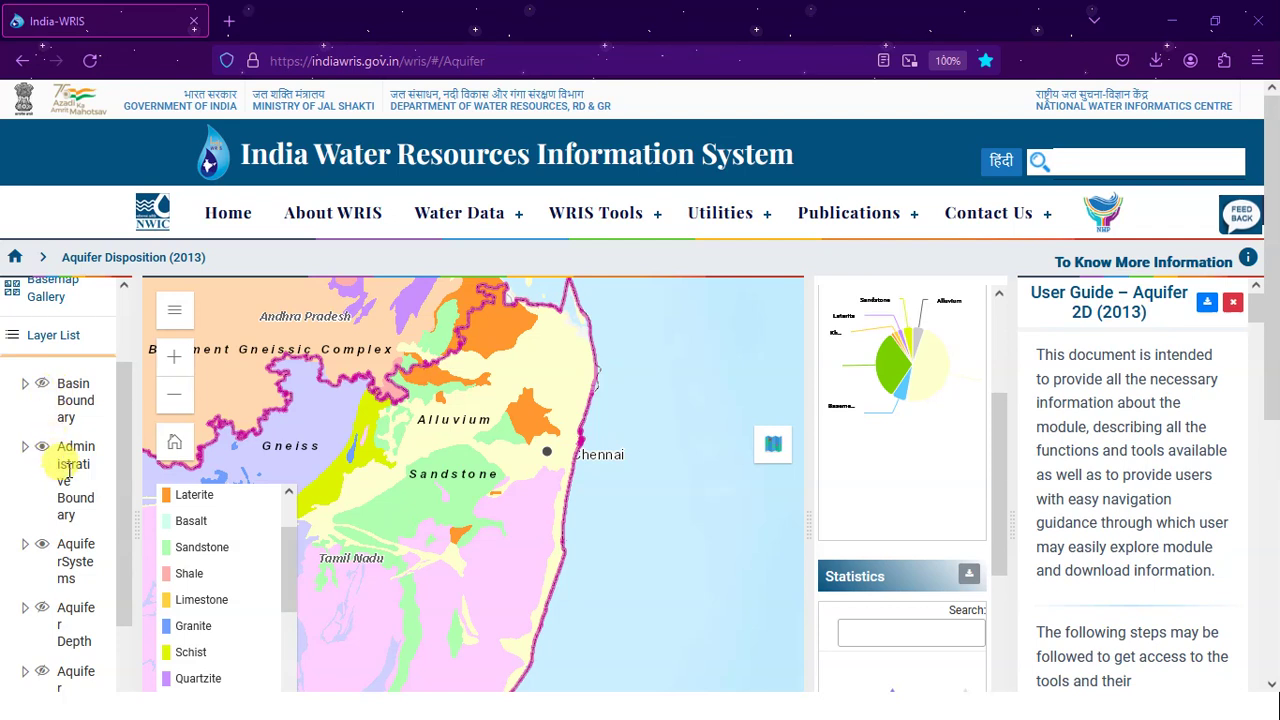
{"action": "scroll", "coordinate": [68, 490], "scroll_direction": "down", "scroll_amount": 1}
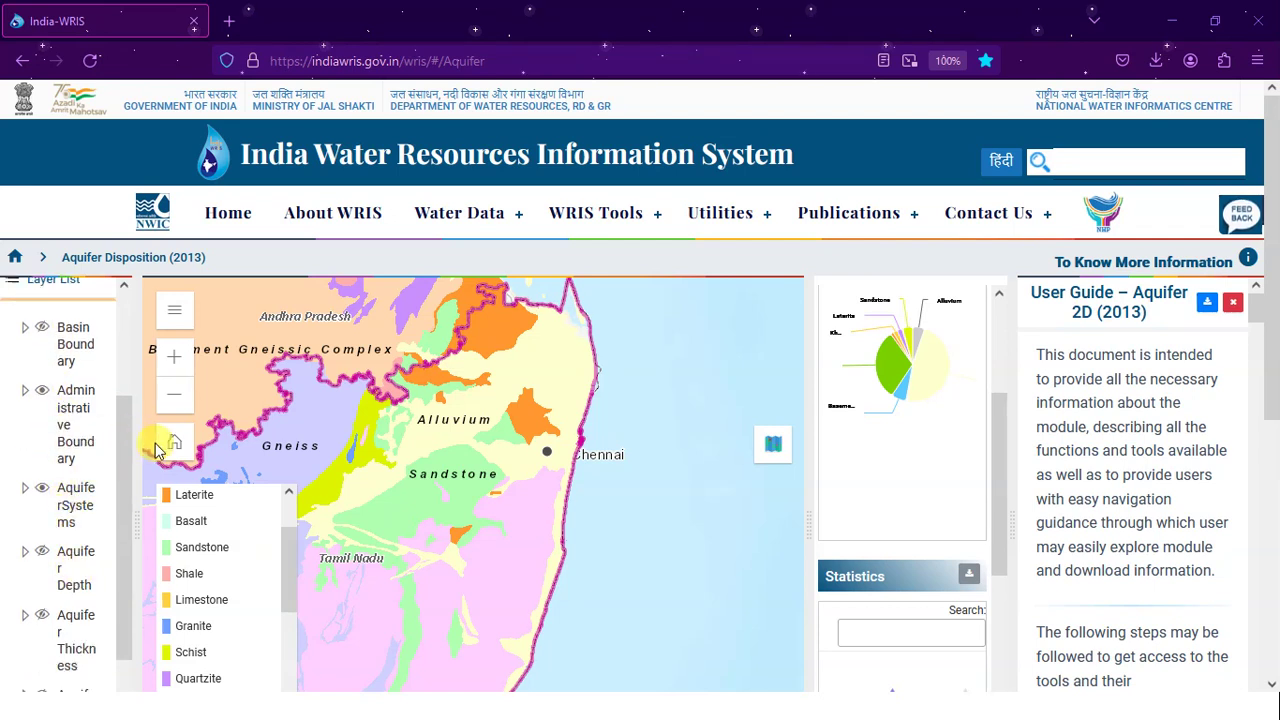
{"action": "left_click_drag", "start_coordinate": [141, 441], "coordinate": [192, 442]}
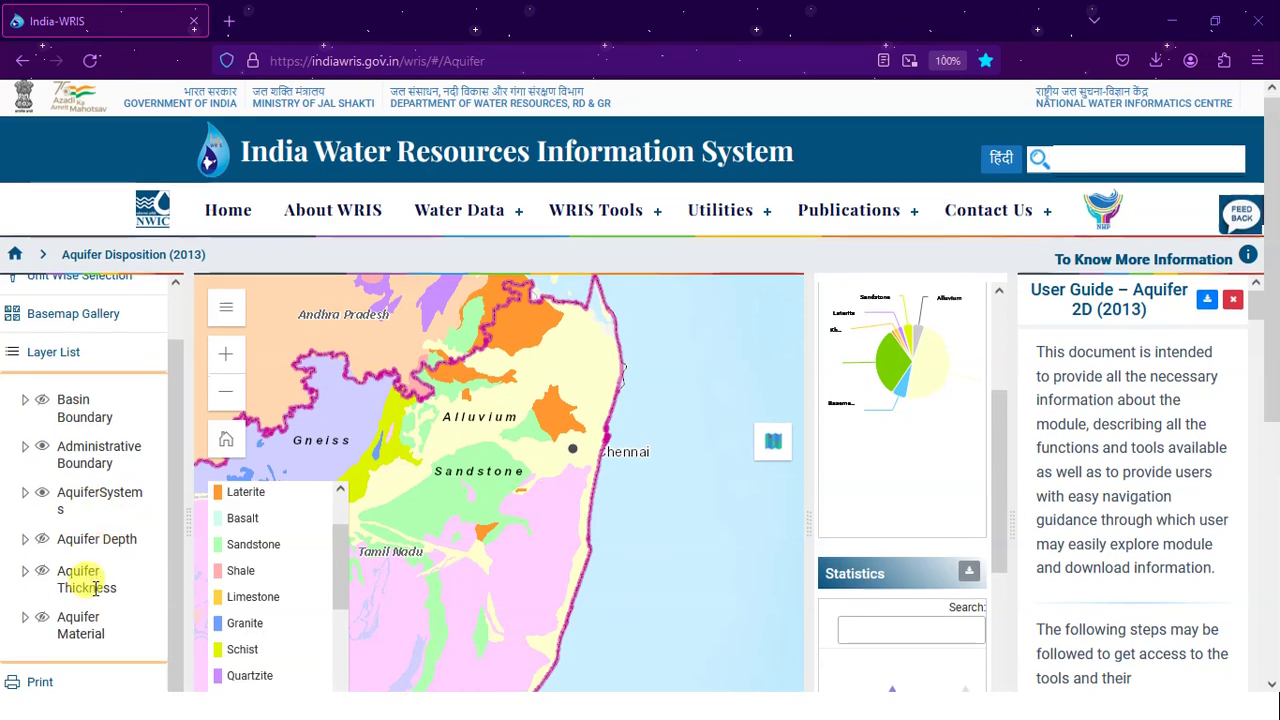
{"action": "scroll", "coordinate": [88, 585], "scroll_direction": "down", "scroll_amount": 1}
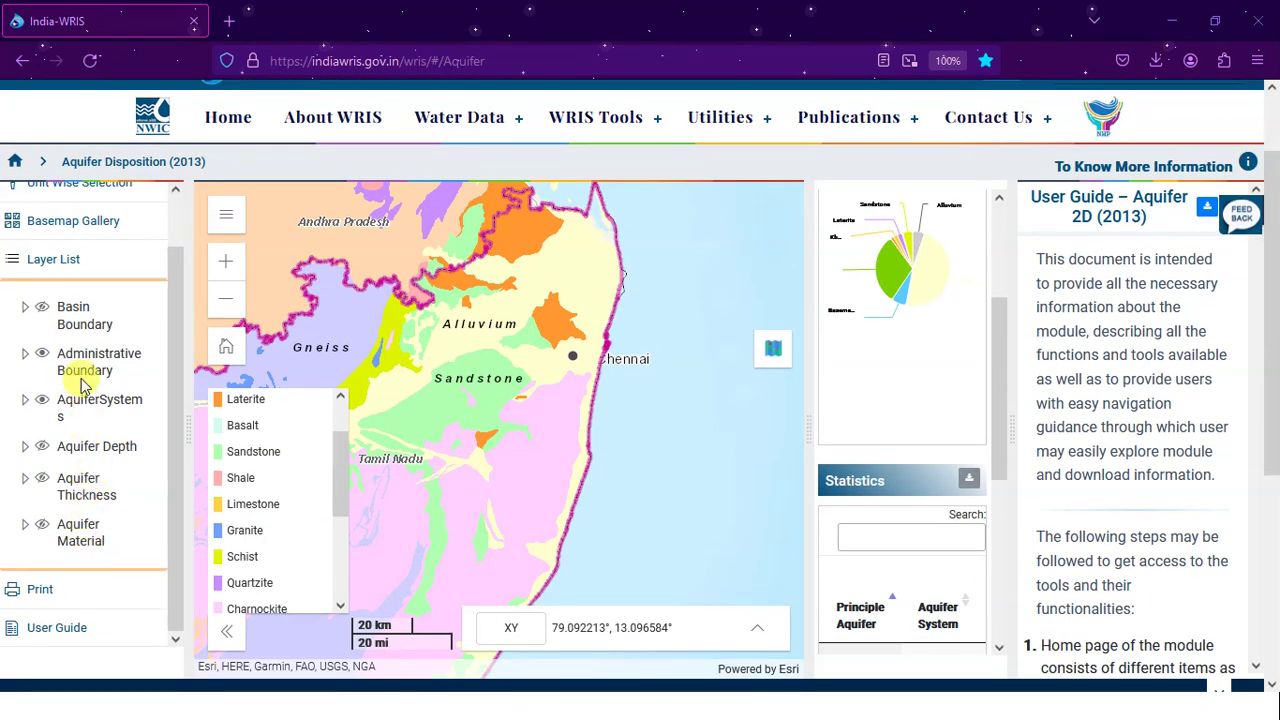
{"action": "scroll", "coordinate": [55, 375], "scroll_direction": "up", "scroll_amount": 1}
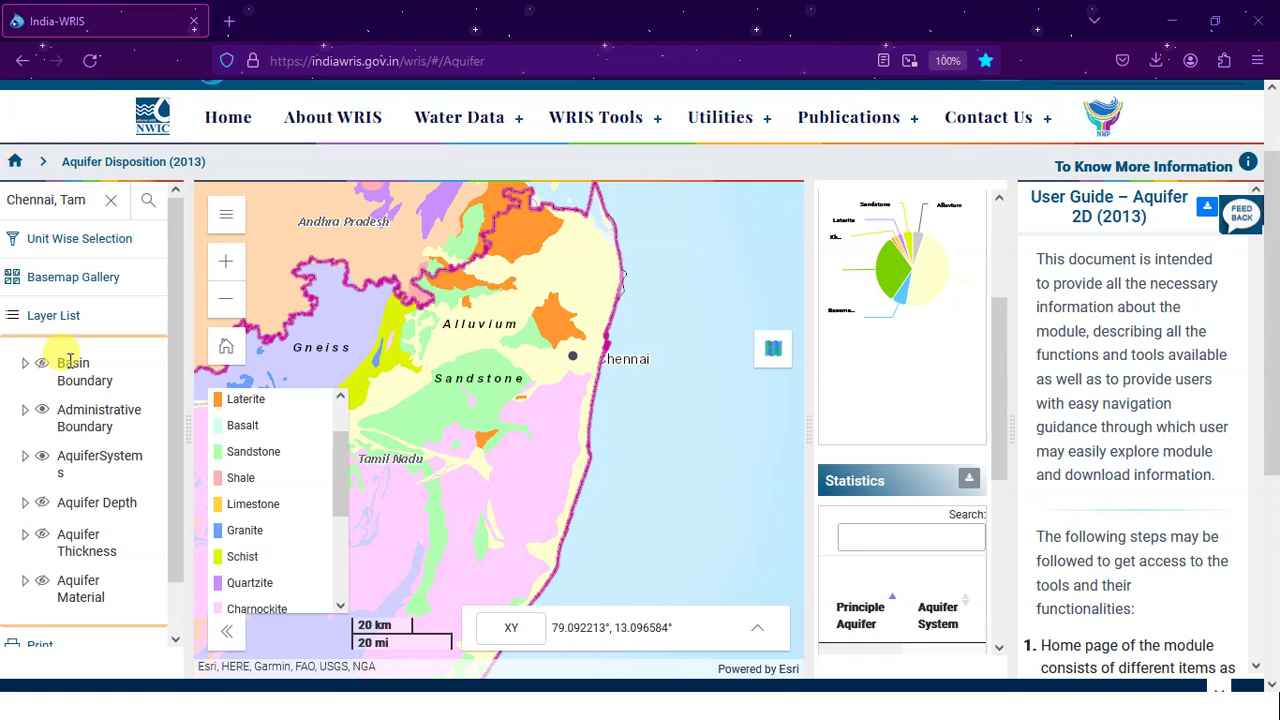
{"action": "left_click", "coordinate": [43, 459]}
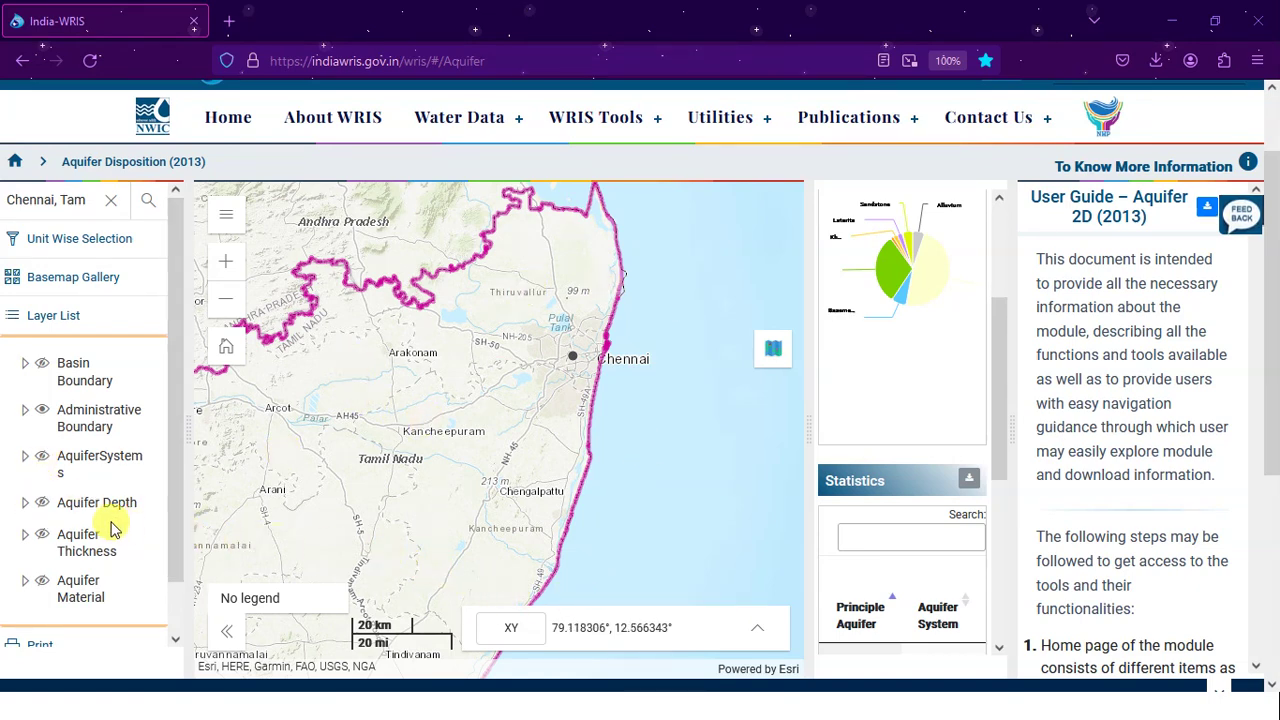
{"action": "left_click", "coordinate": [42, 503]}
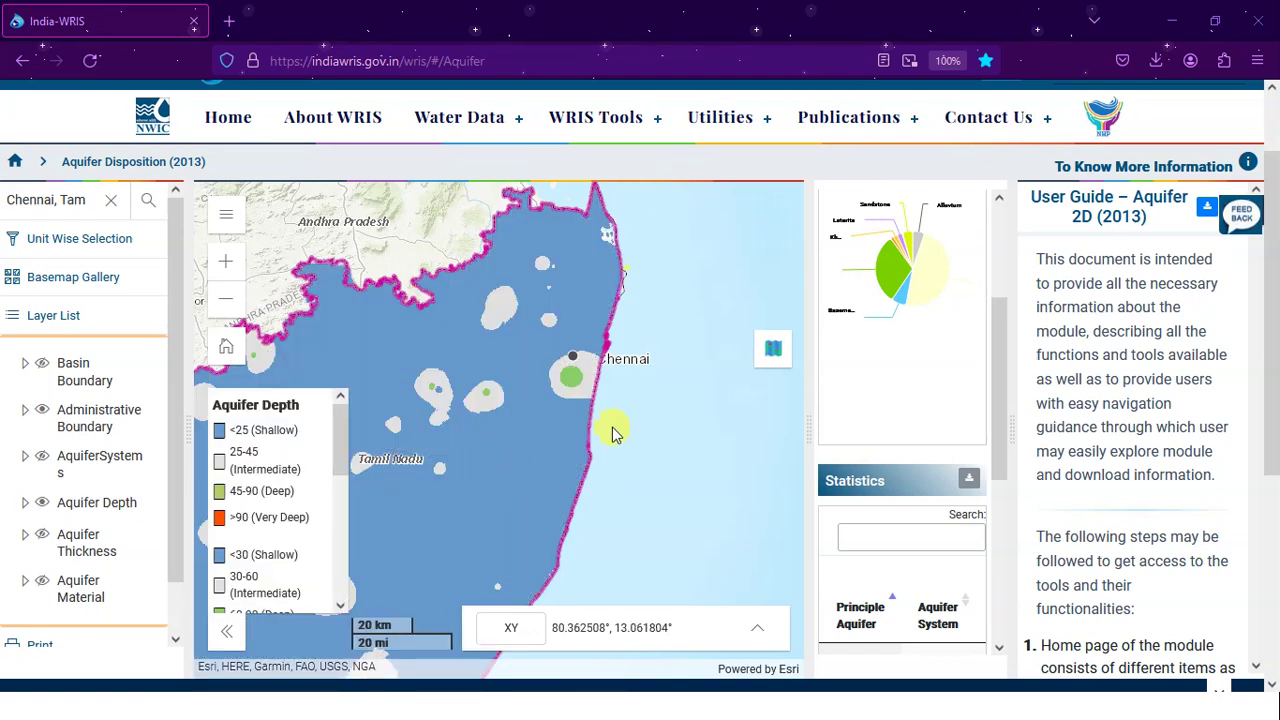
{"action": "left_click", "coordinate": [41, 503]}
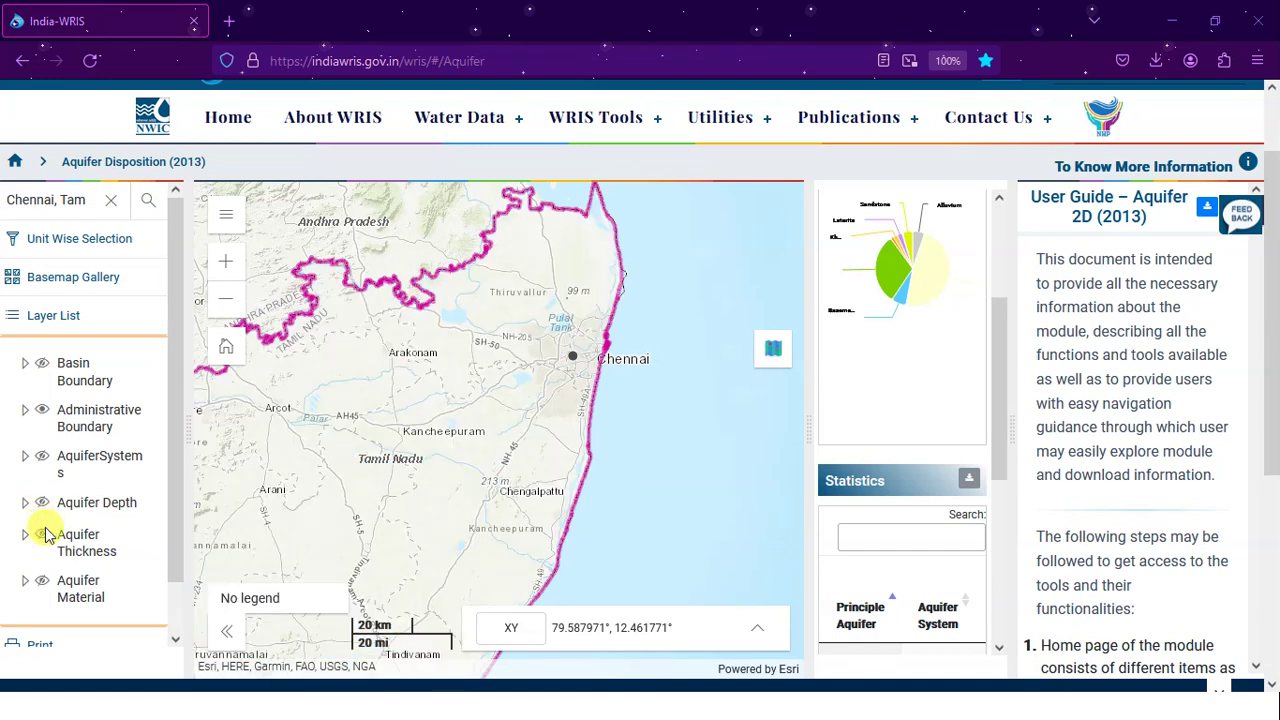
{"action": "left_click", "coordinate": [42, 540]}
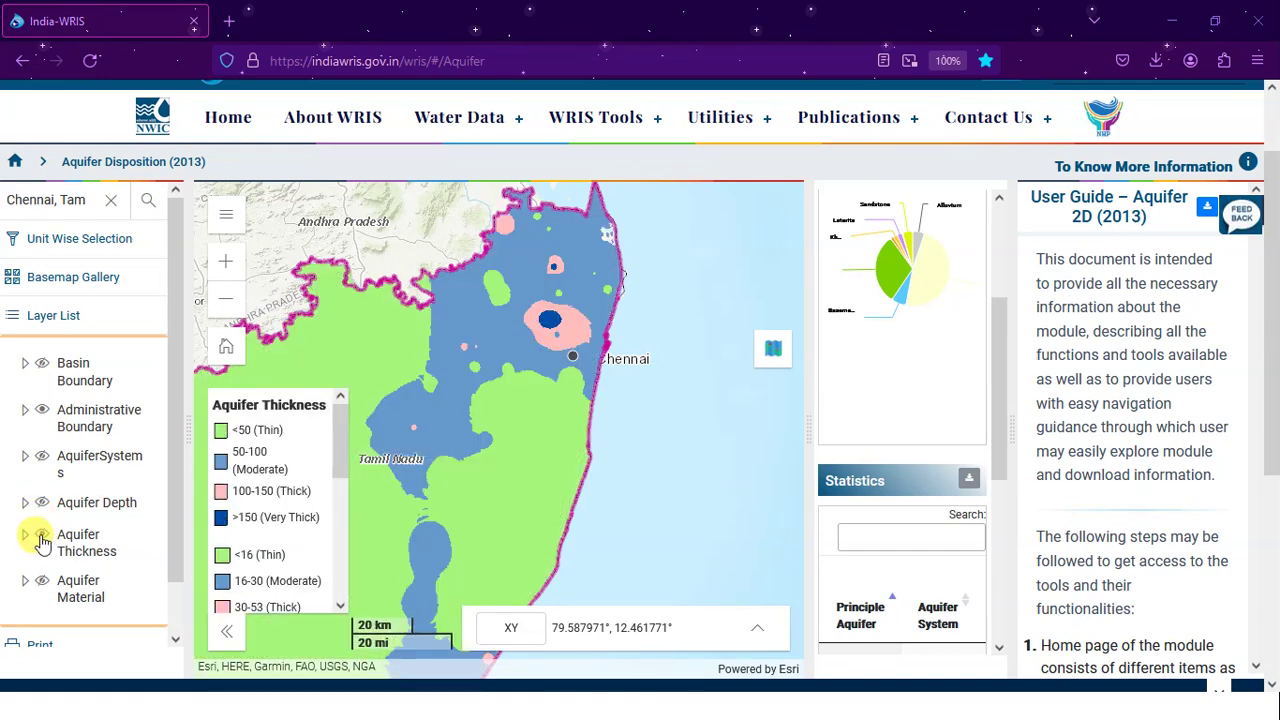
{"action": "left_click", "coordinate": [42, 540]}
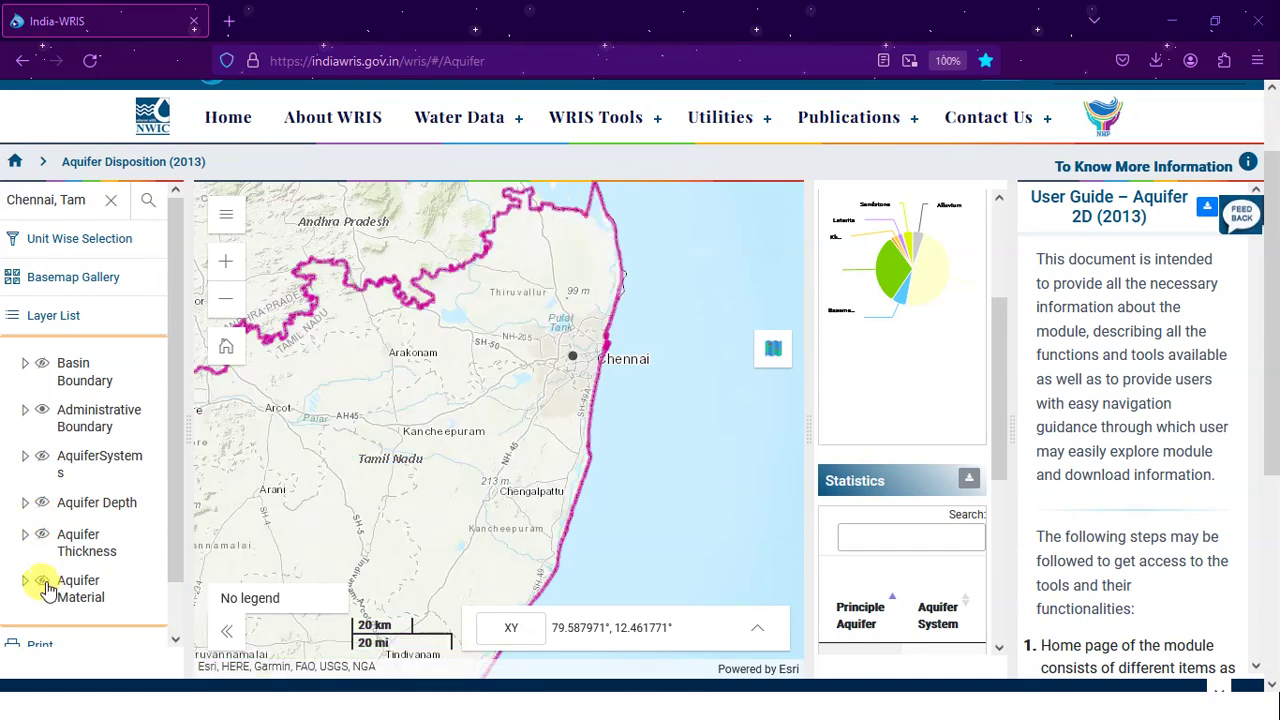
{"action": "left_click", "coordinate": [44, 584]}
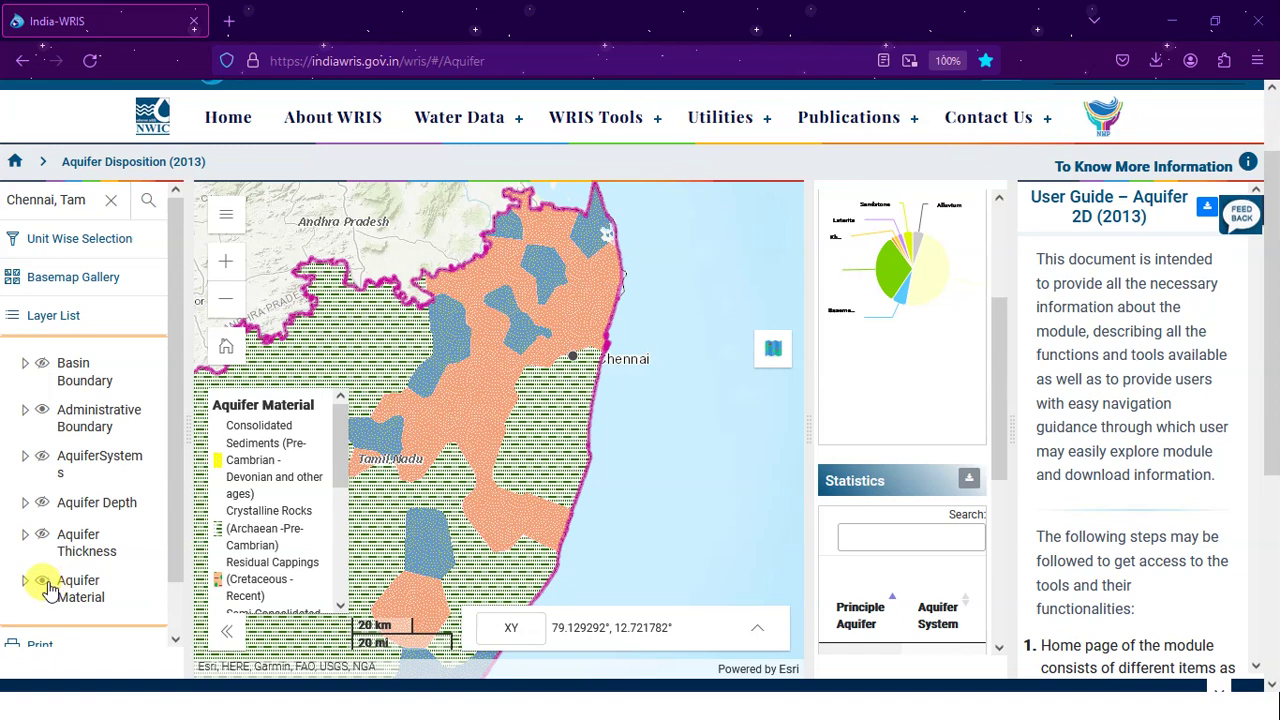
{"action": "left_click", "coordinate": [45, 584]}
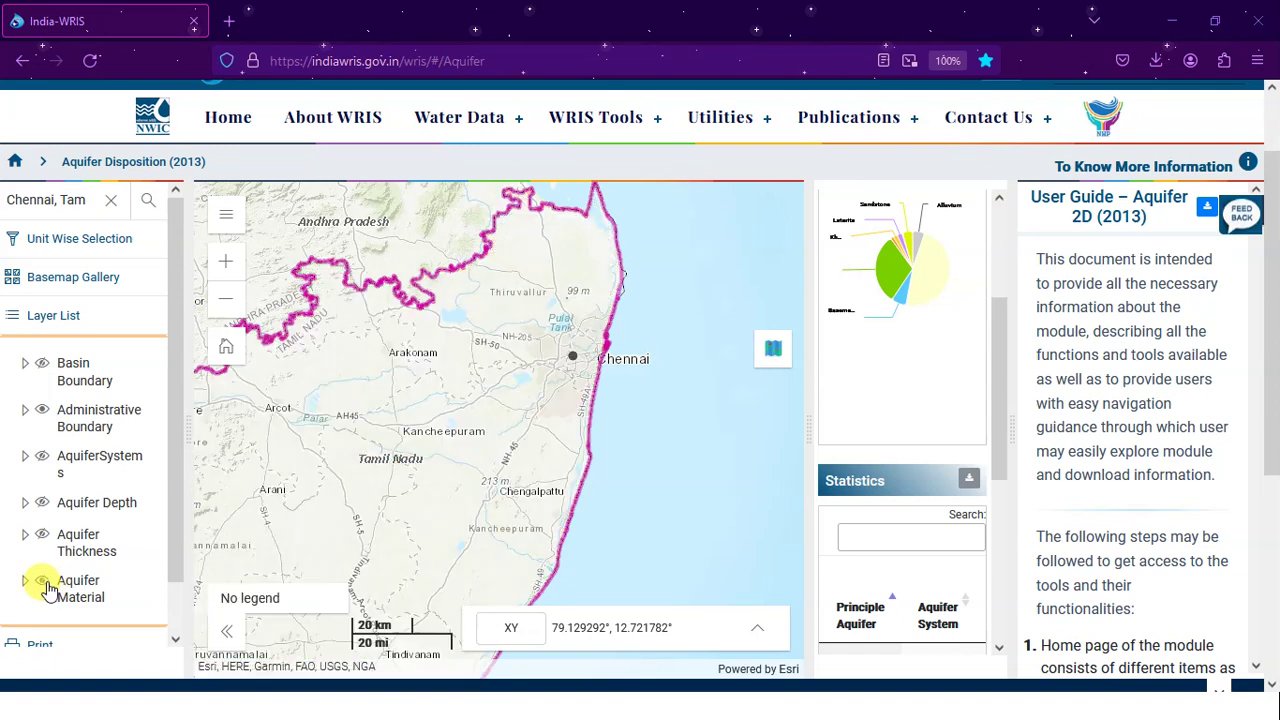
{"action": "left_click", "coordinate": [42, 461]}
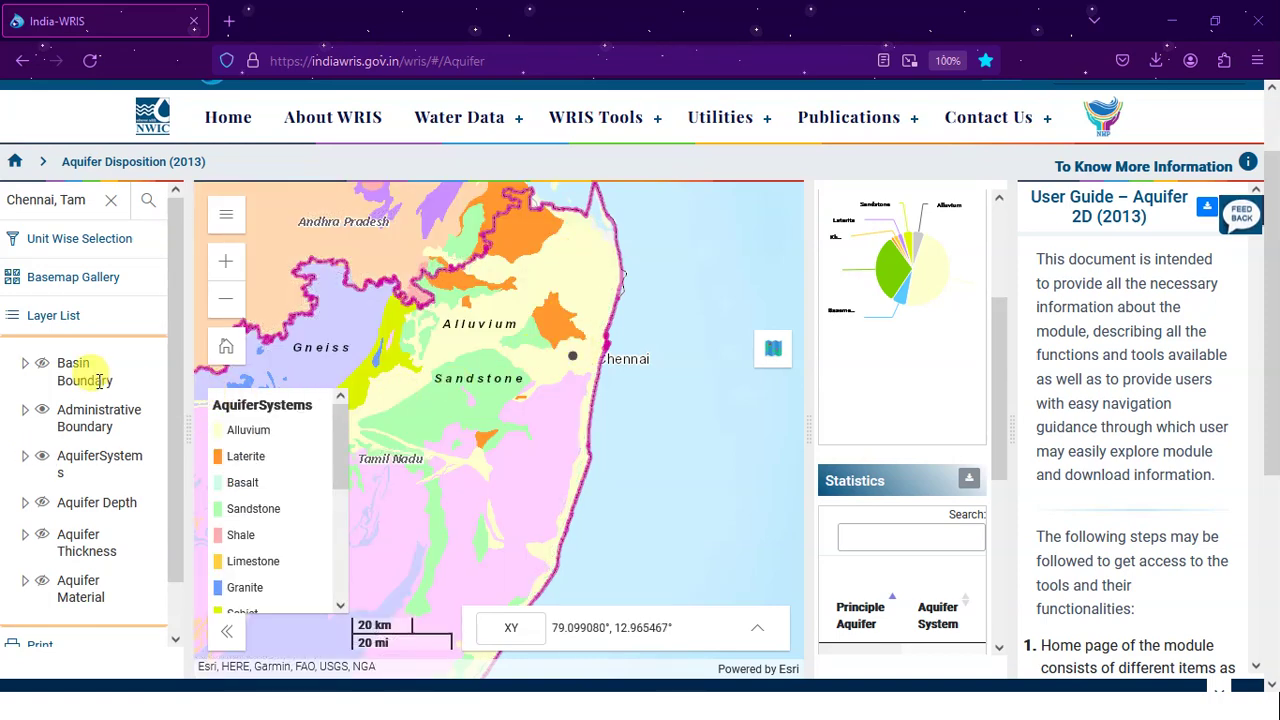
{"action": "scroll", "coordinate": [175, 430], "scroll_direction": "down", "scroll_amount": 1}
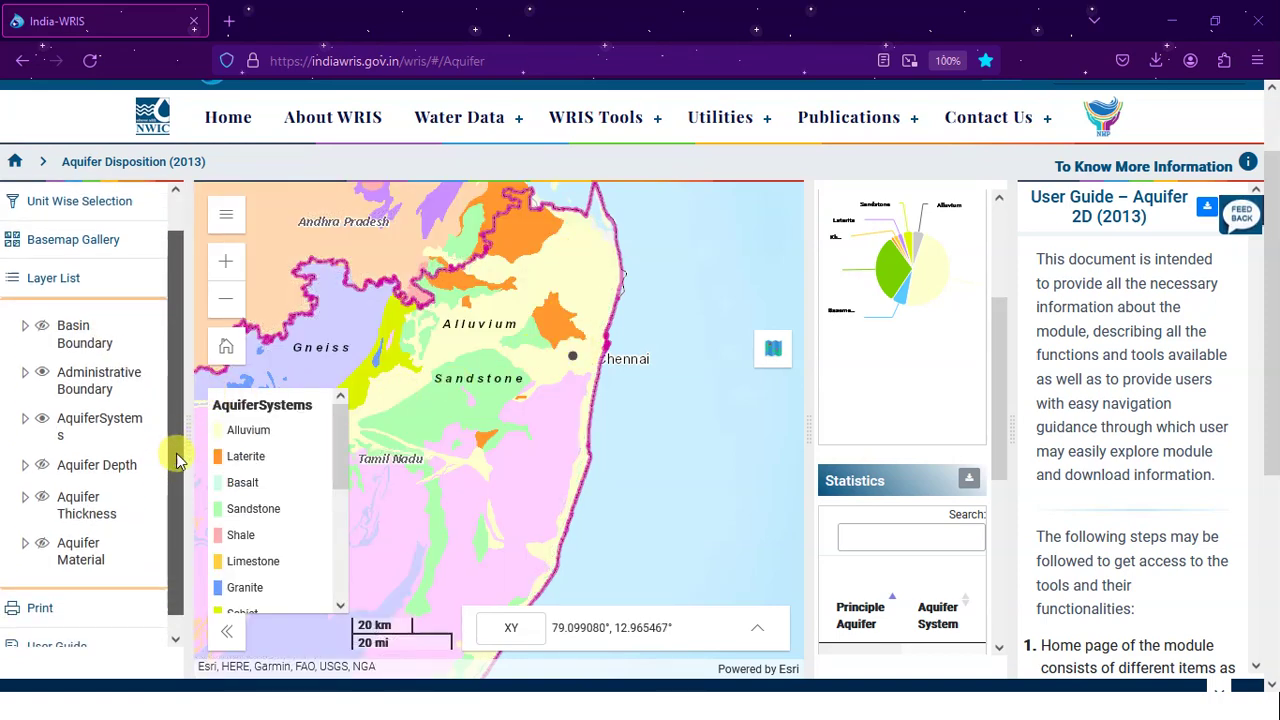
Step: Choose a map-only export and name the file Aquifer_Systems
{"action": "left_click", "coordinate": [40, 592]}
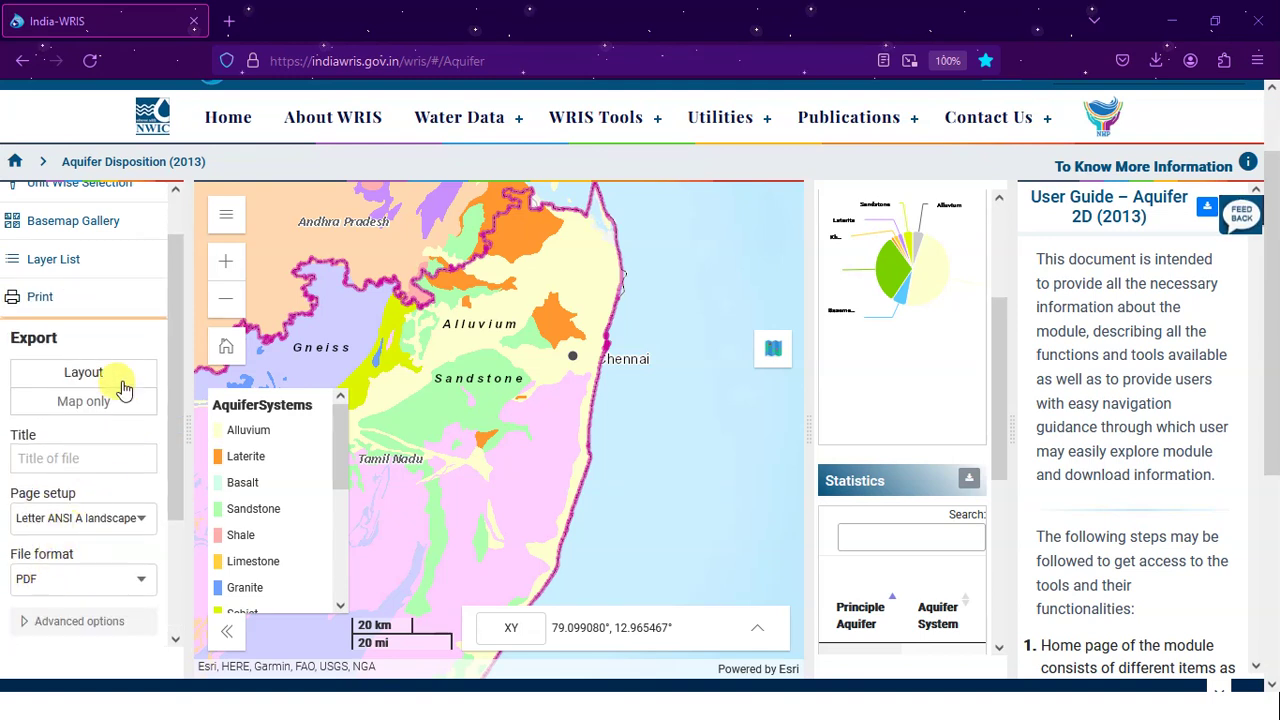
{"action": "scroll", "coordinate": [117, 340], "scroll_direction": "down", "scroll_amount": 1}
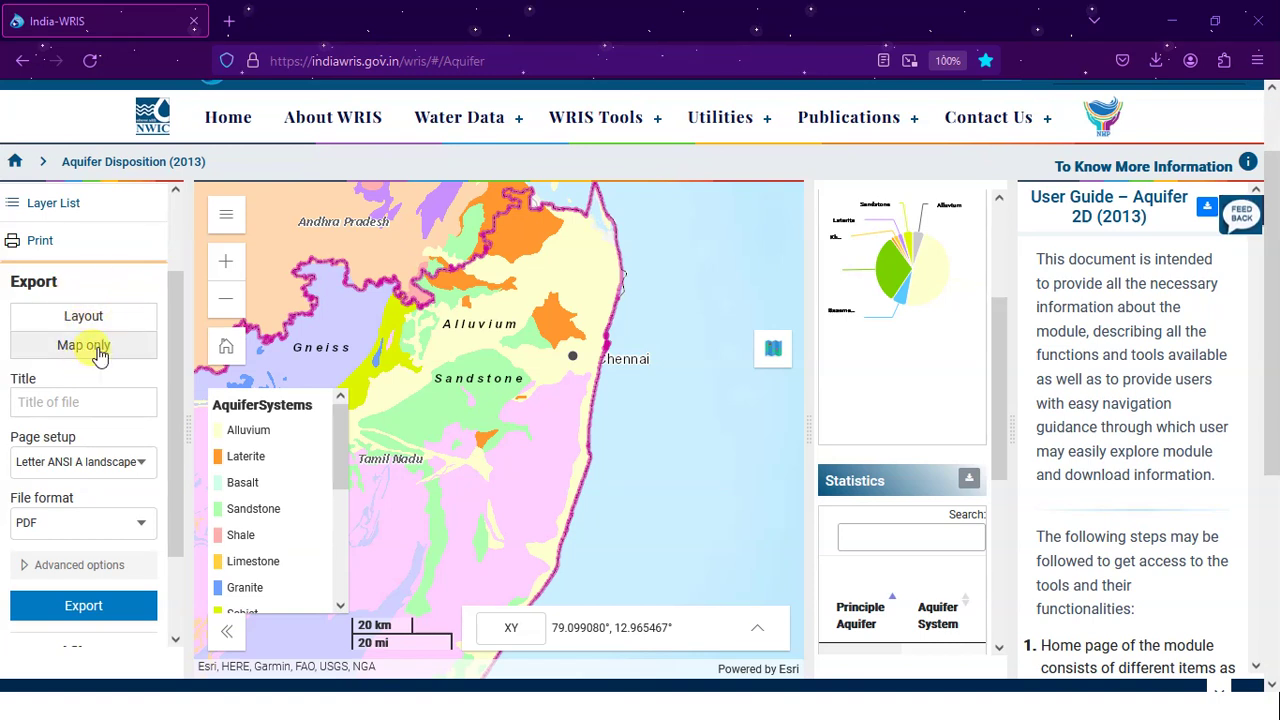
{"action": "left_click", "coordinate": [100, 355]}
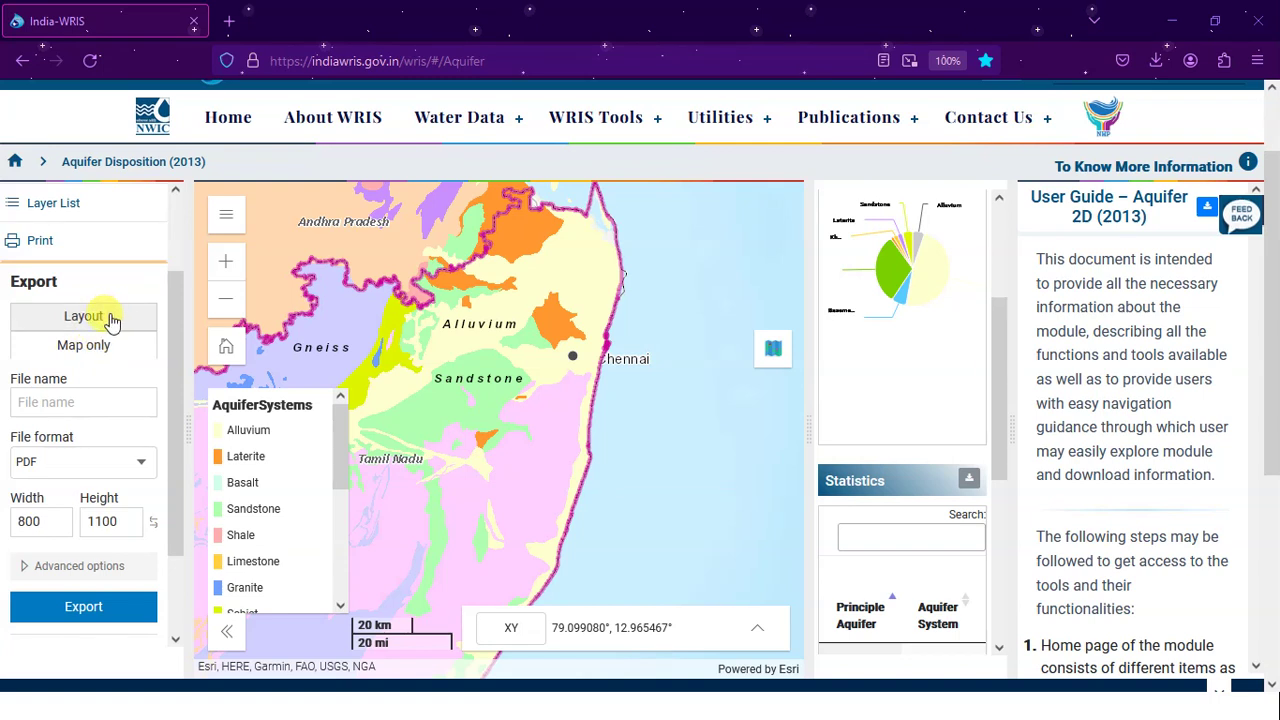
{"action": "left_click", "coordinate": [63, 400]}
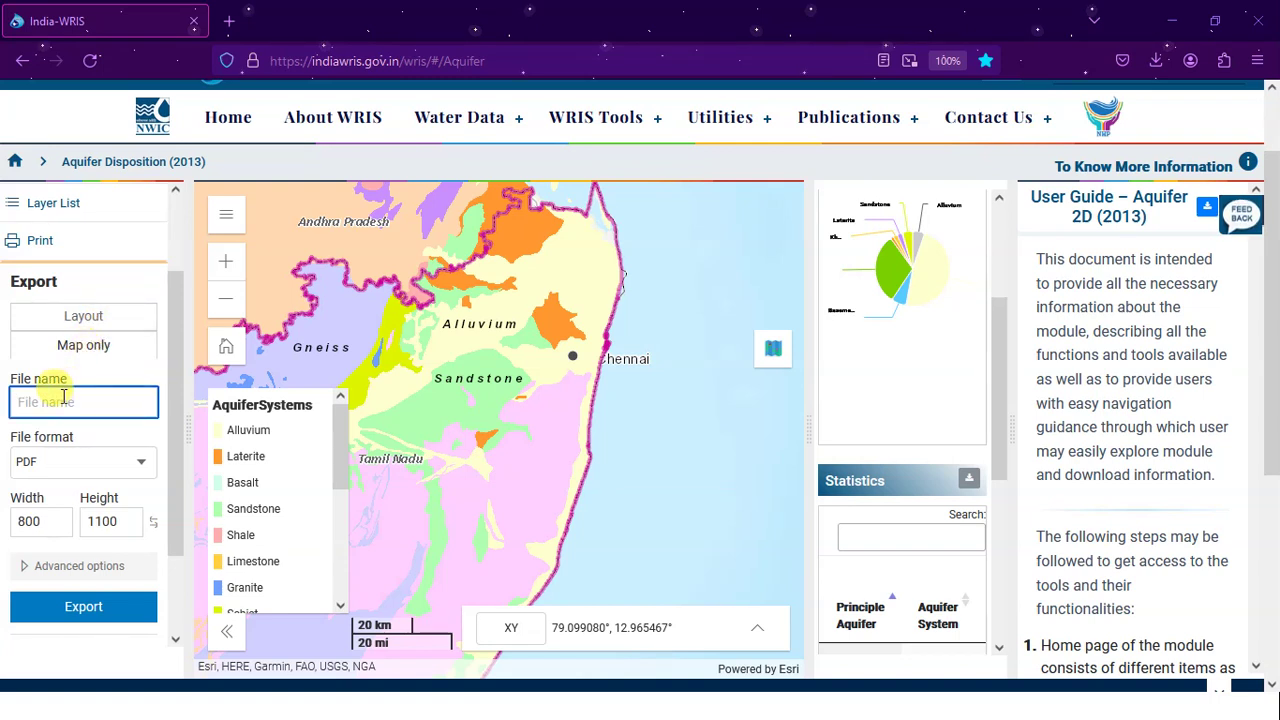
{"action": "type", "text": "Aquifer_Systems"}
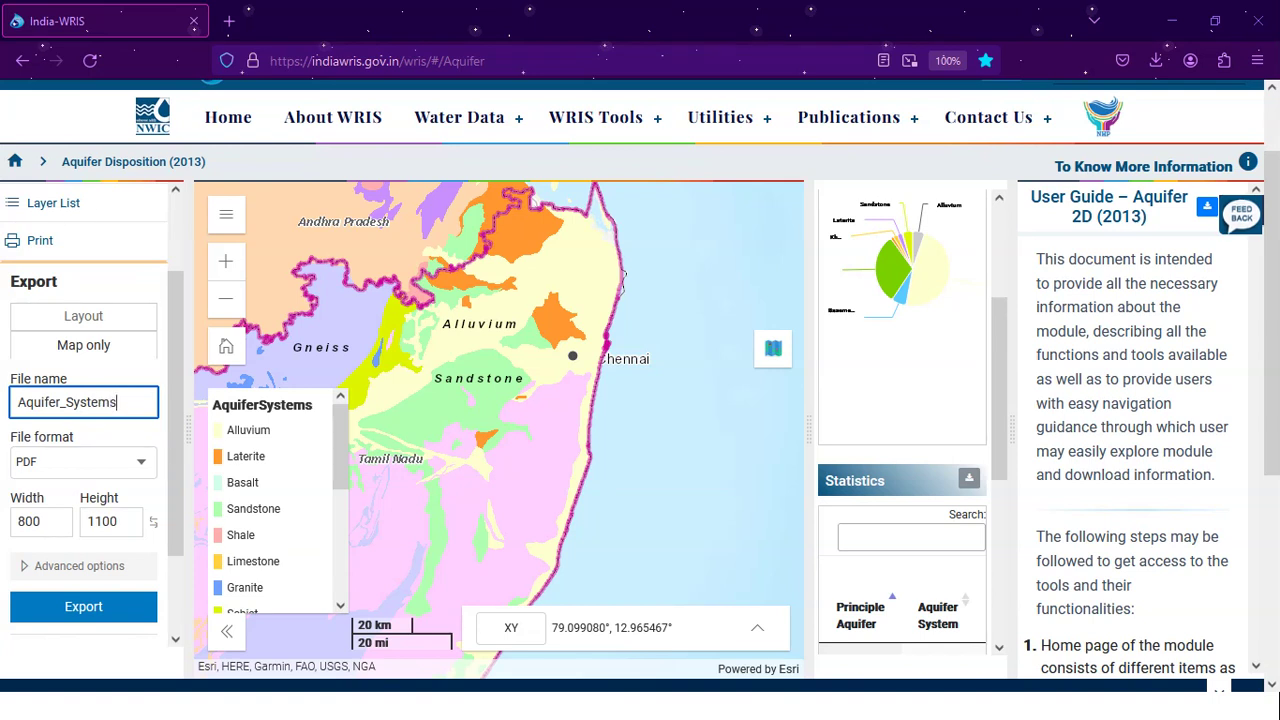
Step: Pick TIFF as the format and set the export size to 800 by 1100 pixels
{"action": "left_click", "coordinate": [72, 471]}
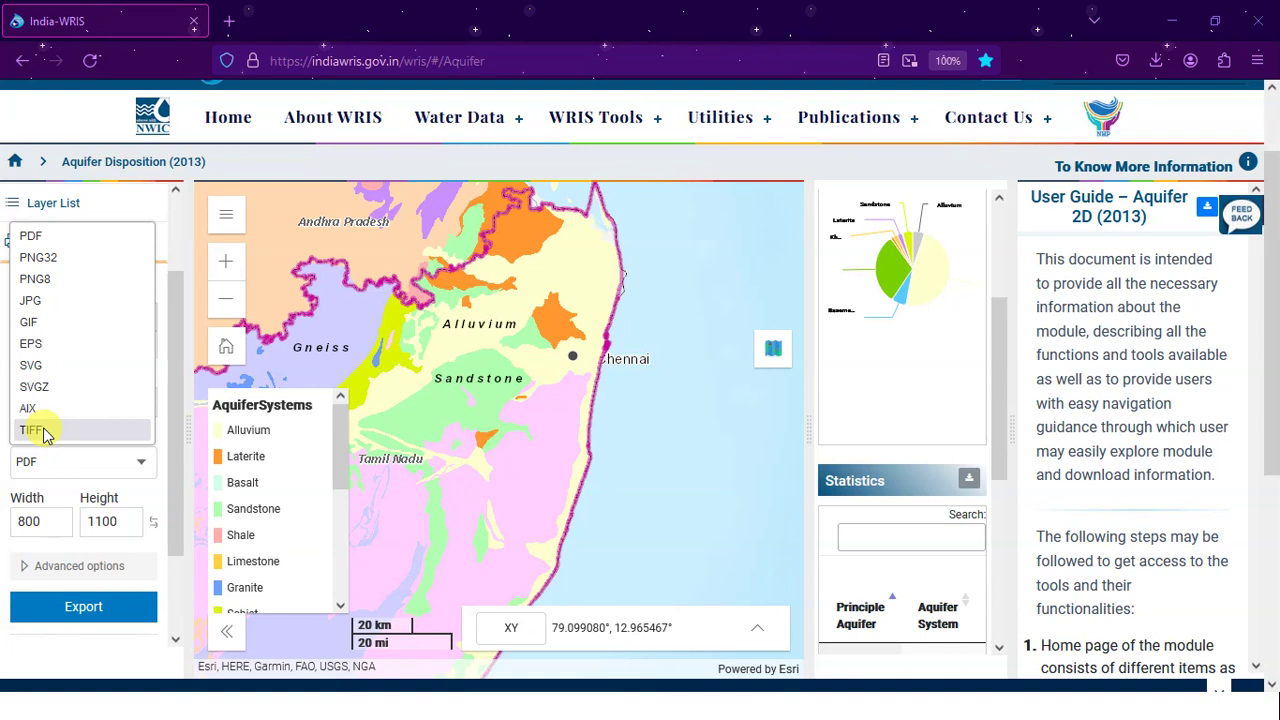
{"action": "left_click", "coordinate": [44, 432]}
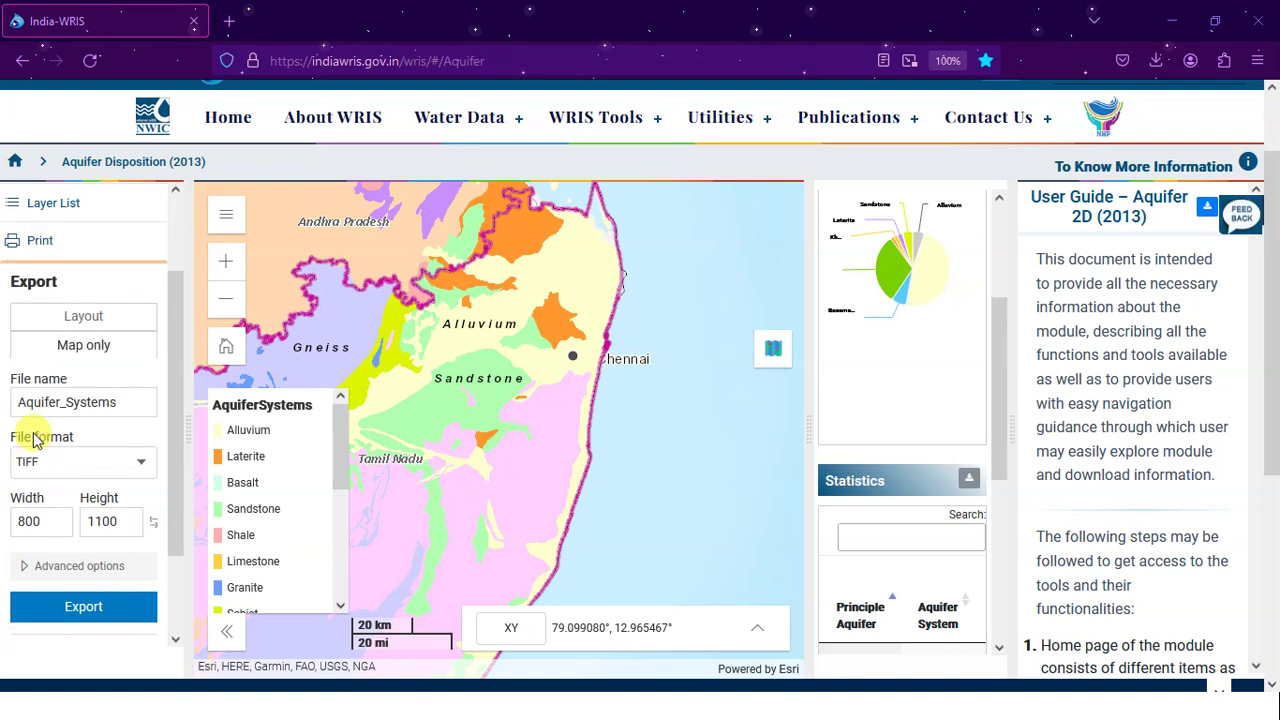
{"action": "left_click", "coordinate": [58, 524]}
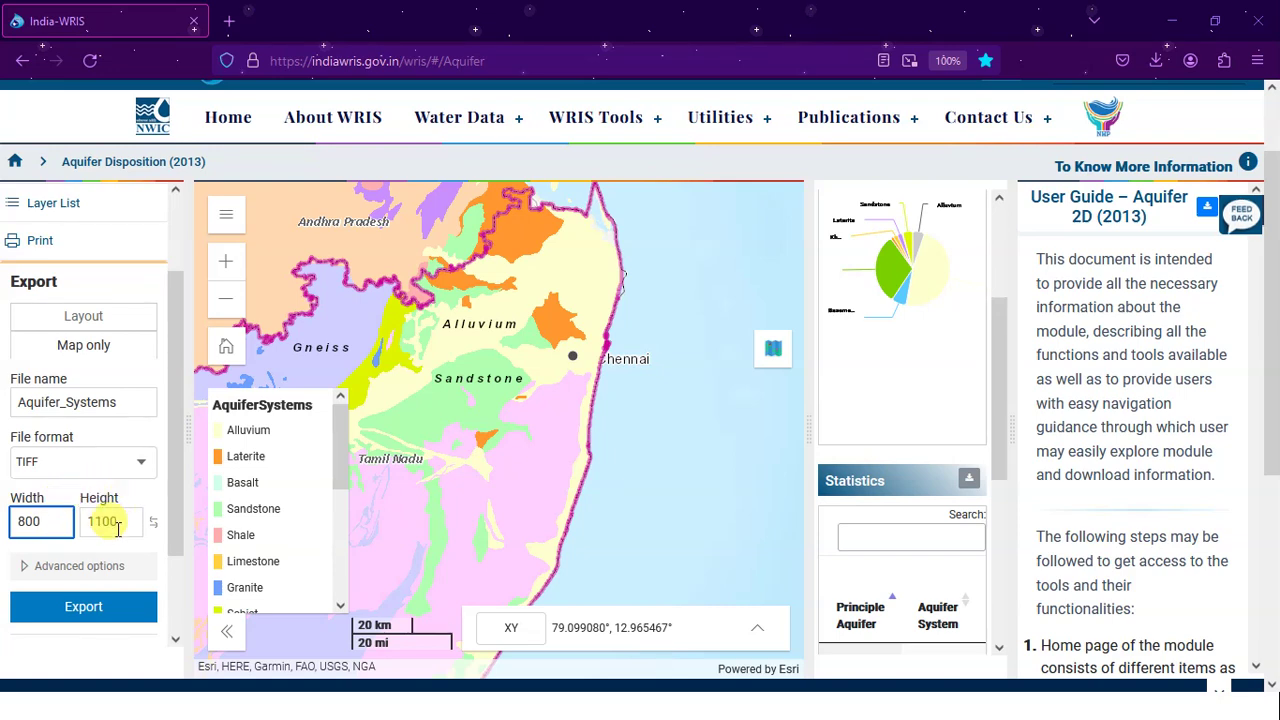
{"action": "left_click_drag", "start_coordinate": [575, 412], "coordinate": [632, 411]}
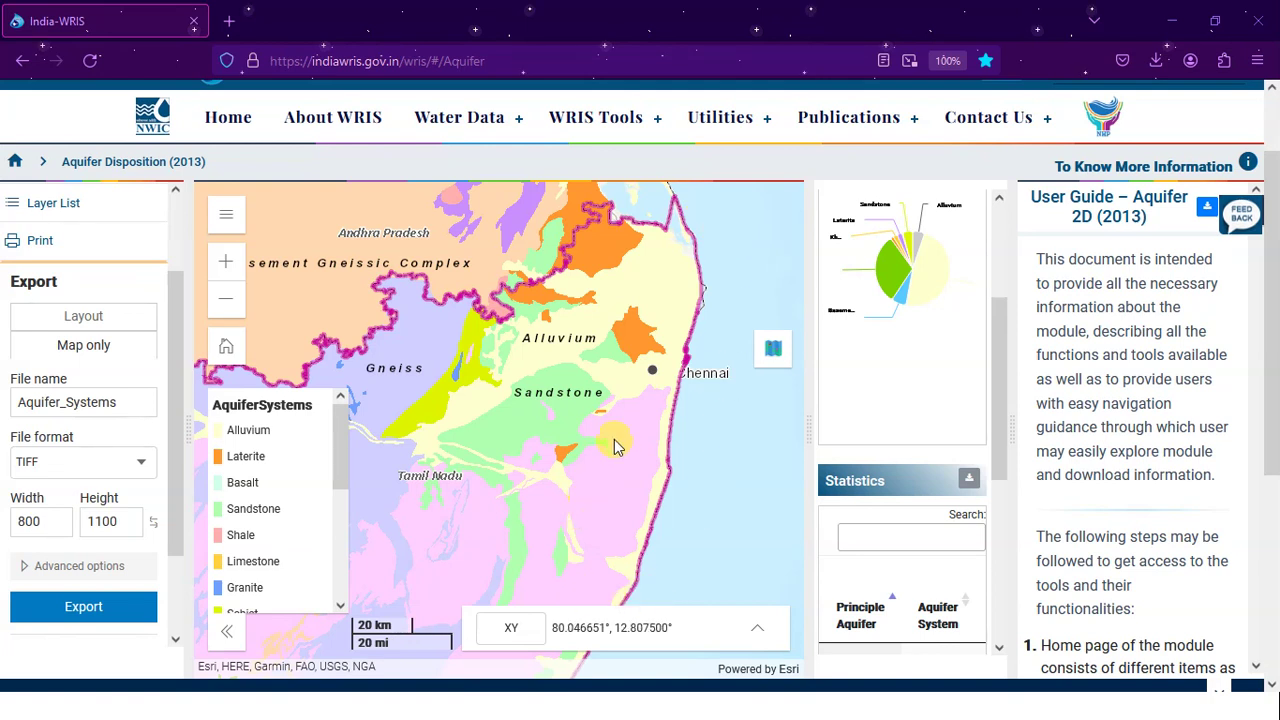
{"action": "left_click_drag", "start_coordinate": [600, 434], "coordinate": [569, 434]}
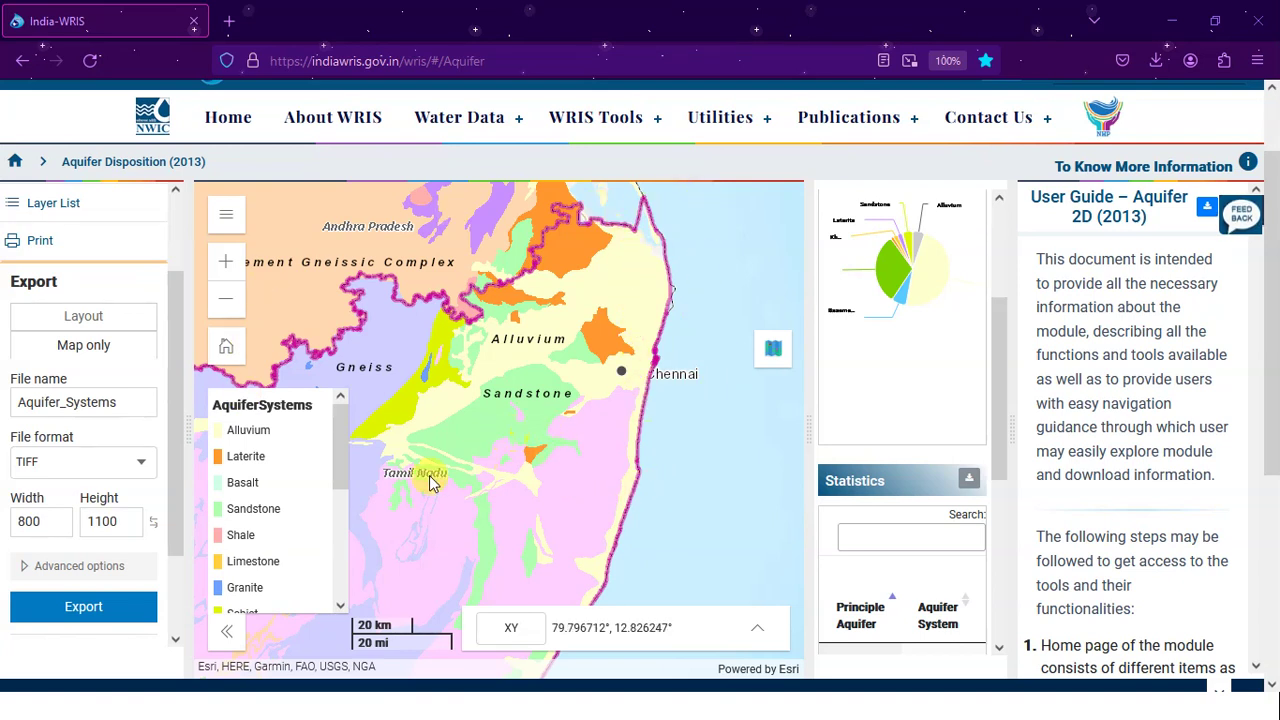
{"action": "left_click", "coordinate": [55, 522]}
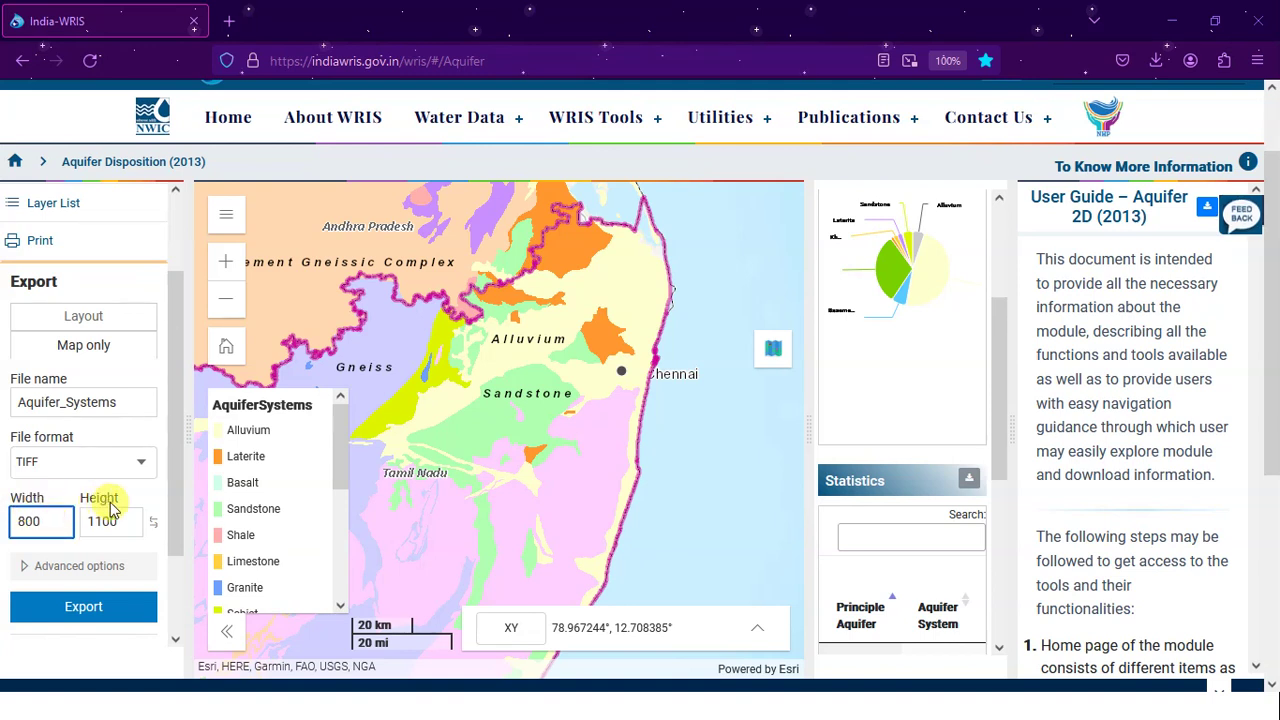
Step: Raise the DPI from 96 to 300 under Advanced options and export Aquifer_Systems.tiff
{"action": "left_click", "coordinate": [27, 574]}
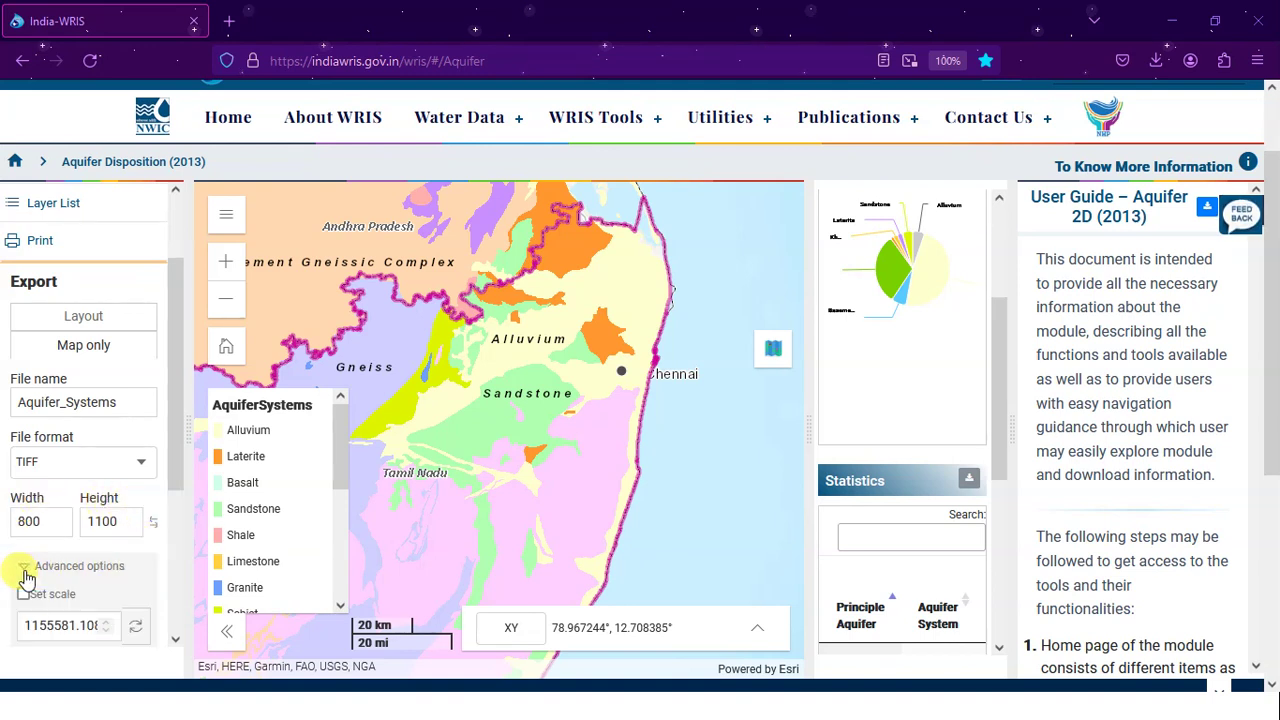
{"action": "scroll", "coordinate": [50, 545], "scroll_direction": "down", "scroll_amount": 2}
{"action": "scroll", "coordinate": [88, 515], "scroll_direction": "down", "scroll_amount": 2}
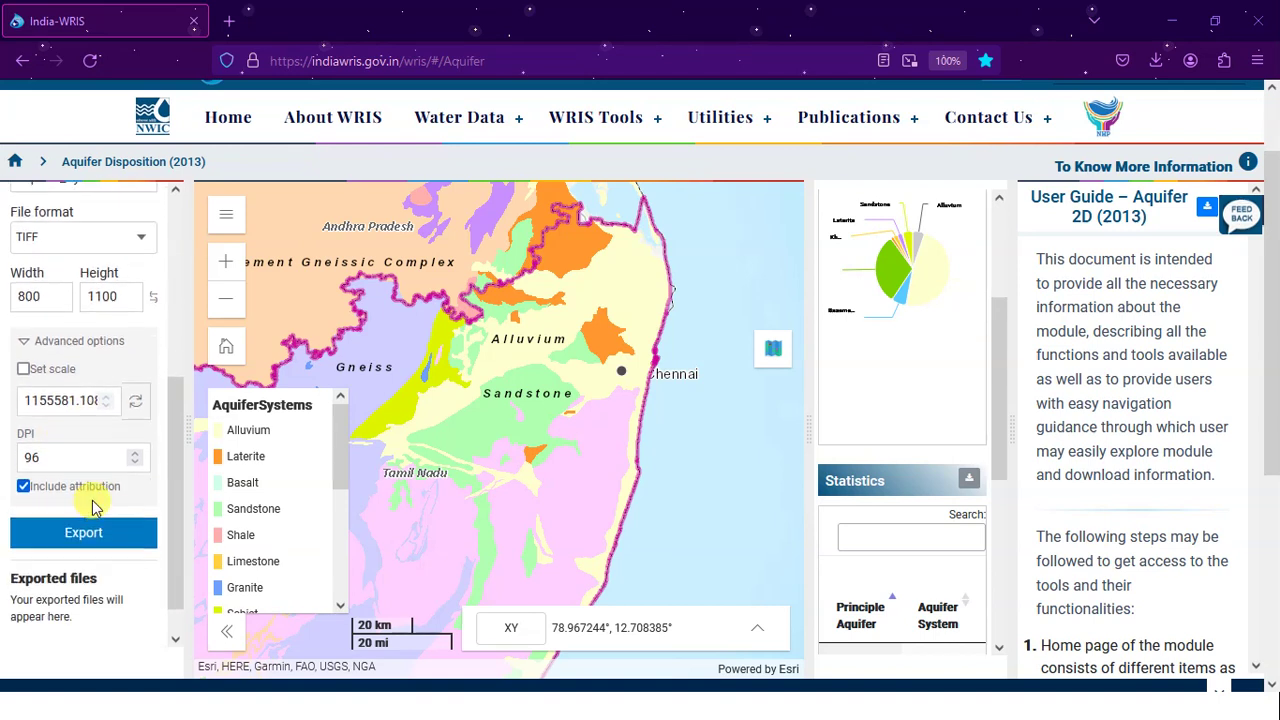
{"action": "left_click", "coordinate": [50, 458]}
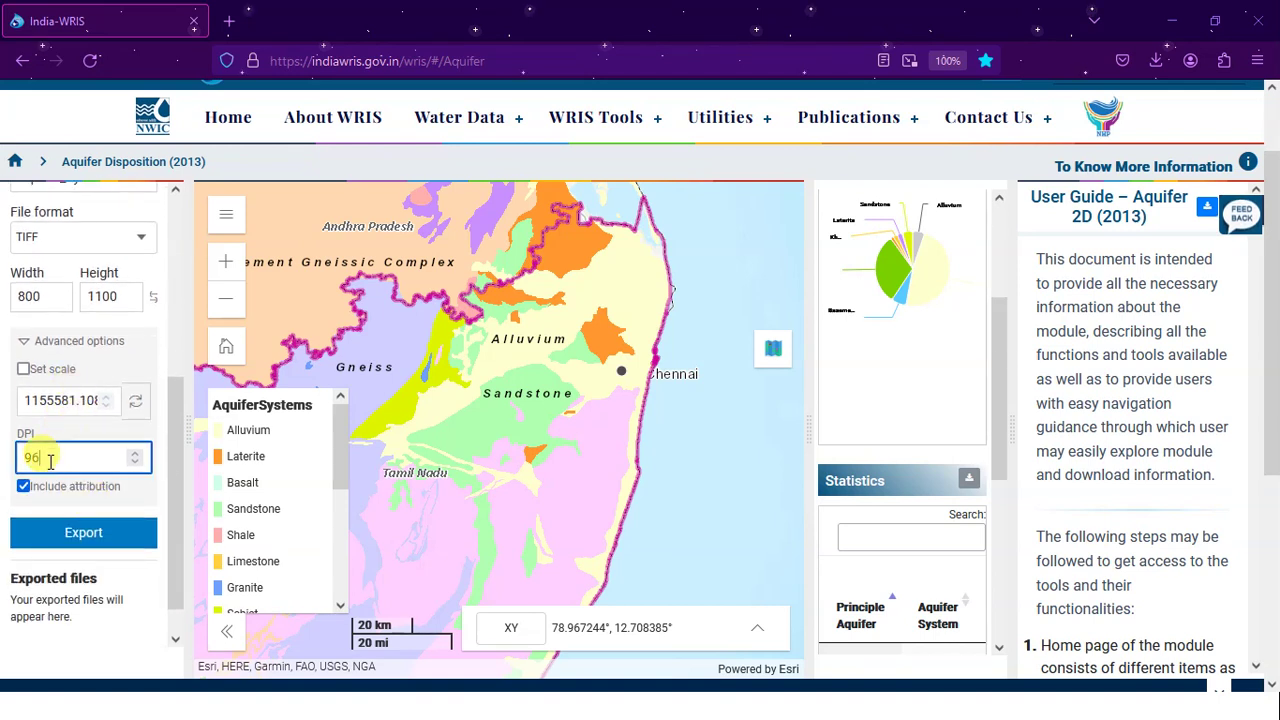
{"action": "left_click_drag", "start_coordinate": [55, 458], "coordinate": [15, 457]}
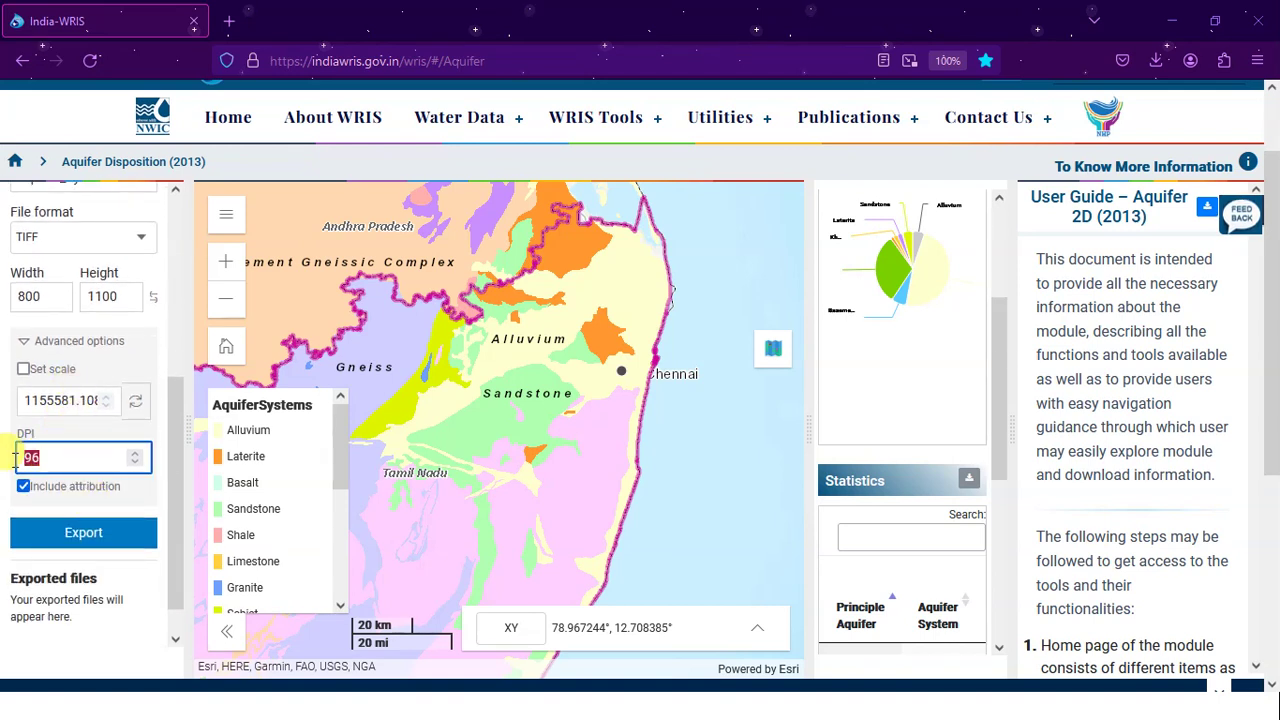
{"action": "type", "text": "300"}
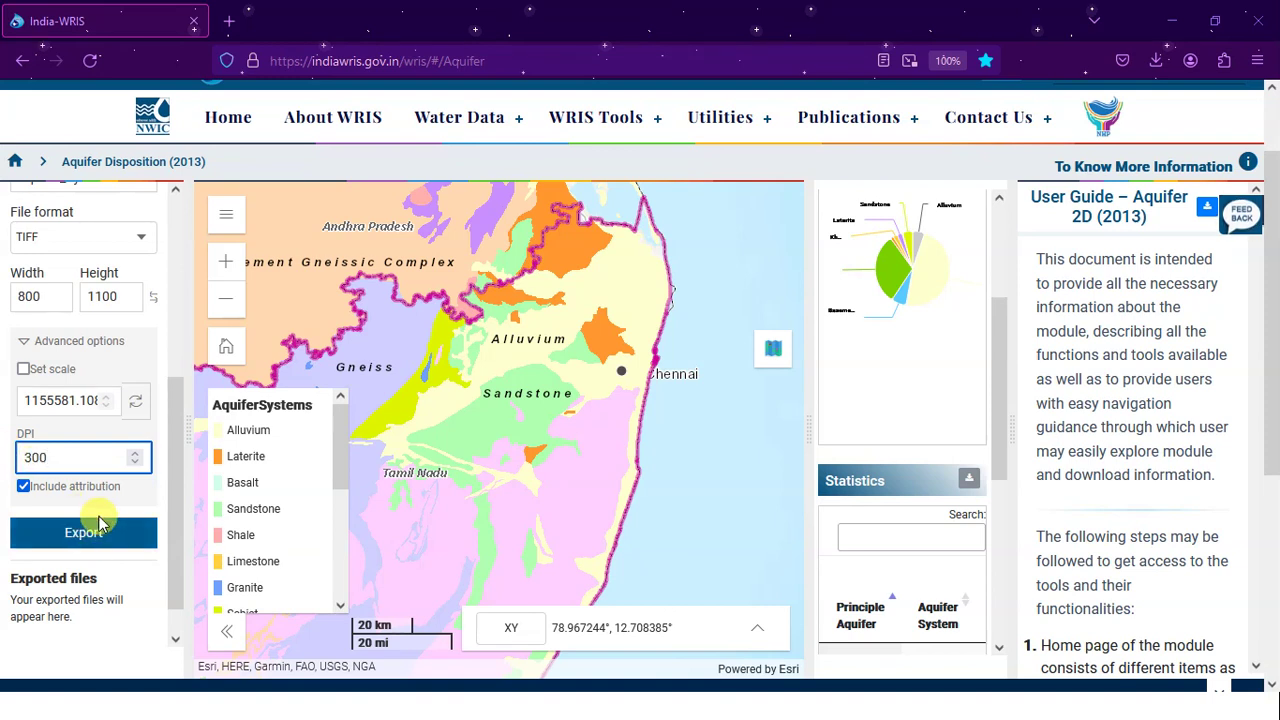
{"action": "scroll", "coordinate": [110, 510], "scroll_direction": "up", "scroll_amount": 1}
{"action": "left_click", "coordinate": [100, 592]}
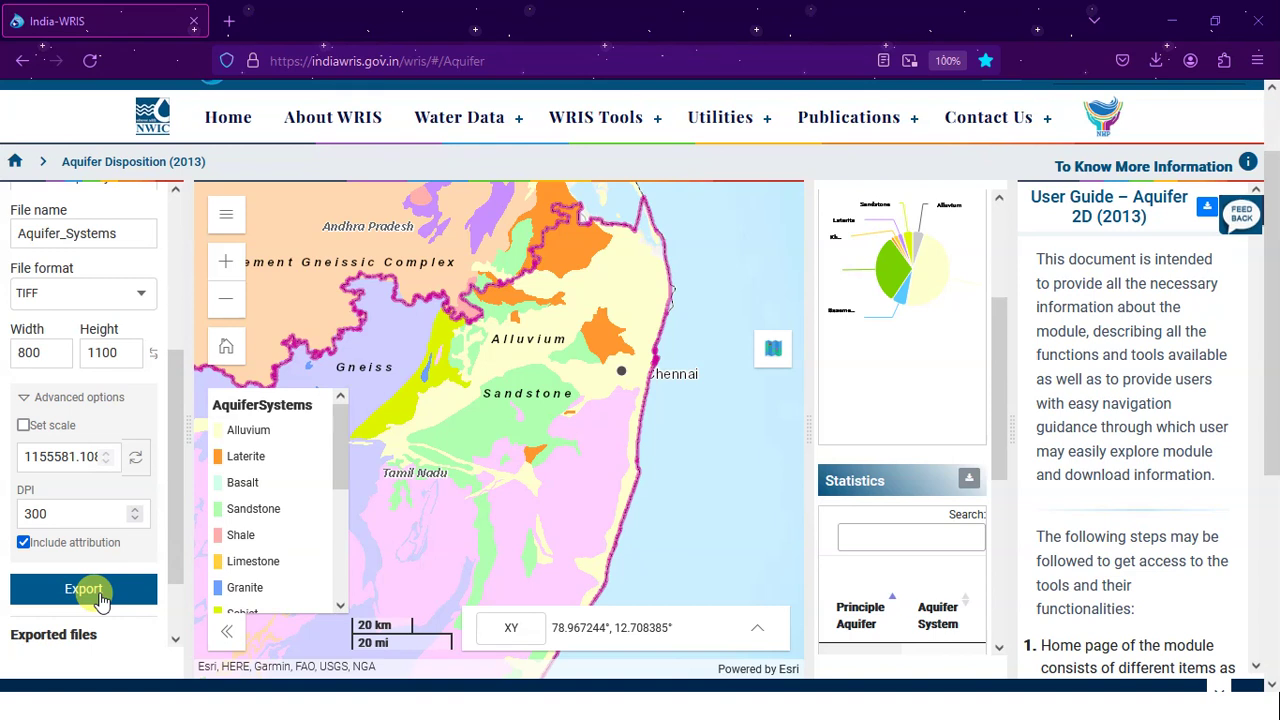
{"action": "scroll", "coordinate": [110, 570], "scroll_direction": "up", "scroll_amount": 1}
{"action": "scroll", "coordinate": [100, 560], "scroll_direction": "down", "scroll_amount": 2}
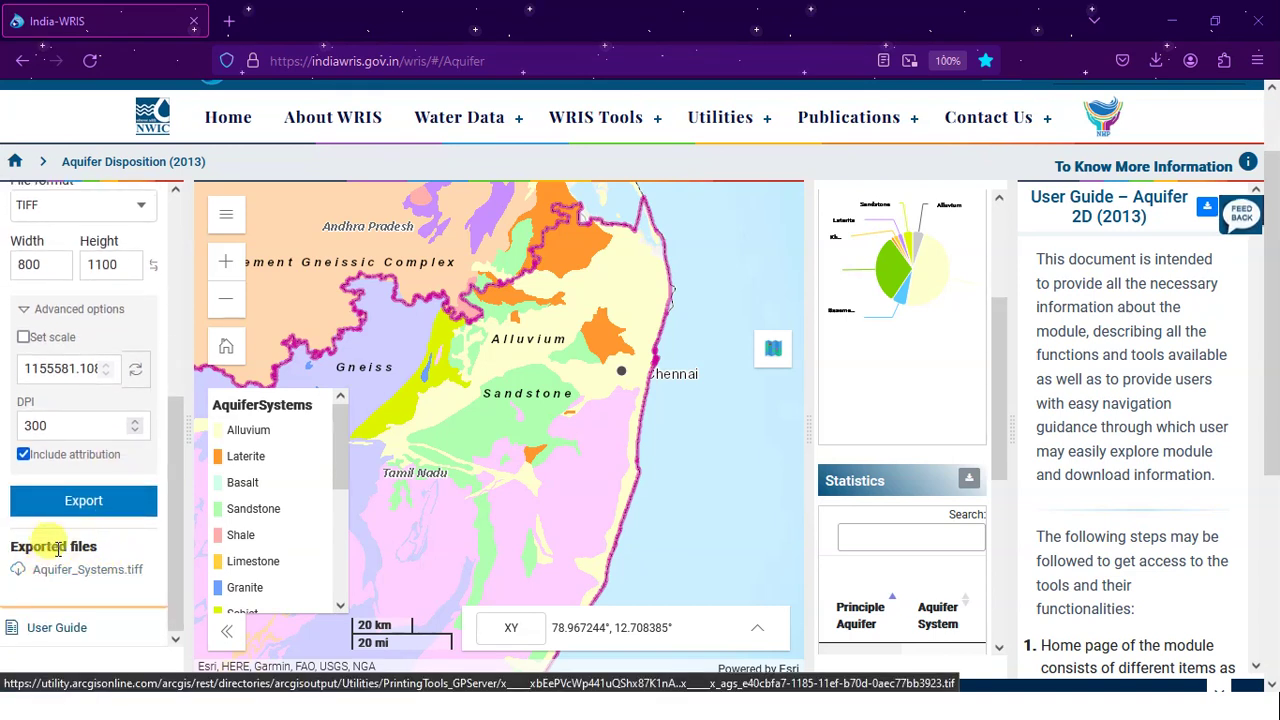
Step: Download Aquifer_Systems.tiff, open the 800 × 1100 TIF from Conference Papers, then close Explorer
{"action": "left_click", "coordinate": [80, 575]}
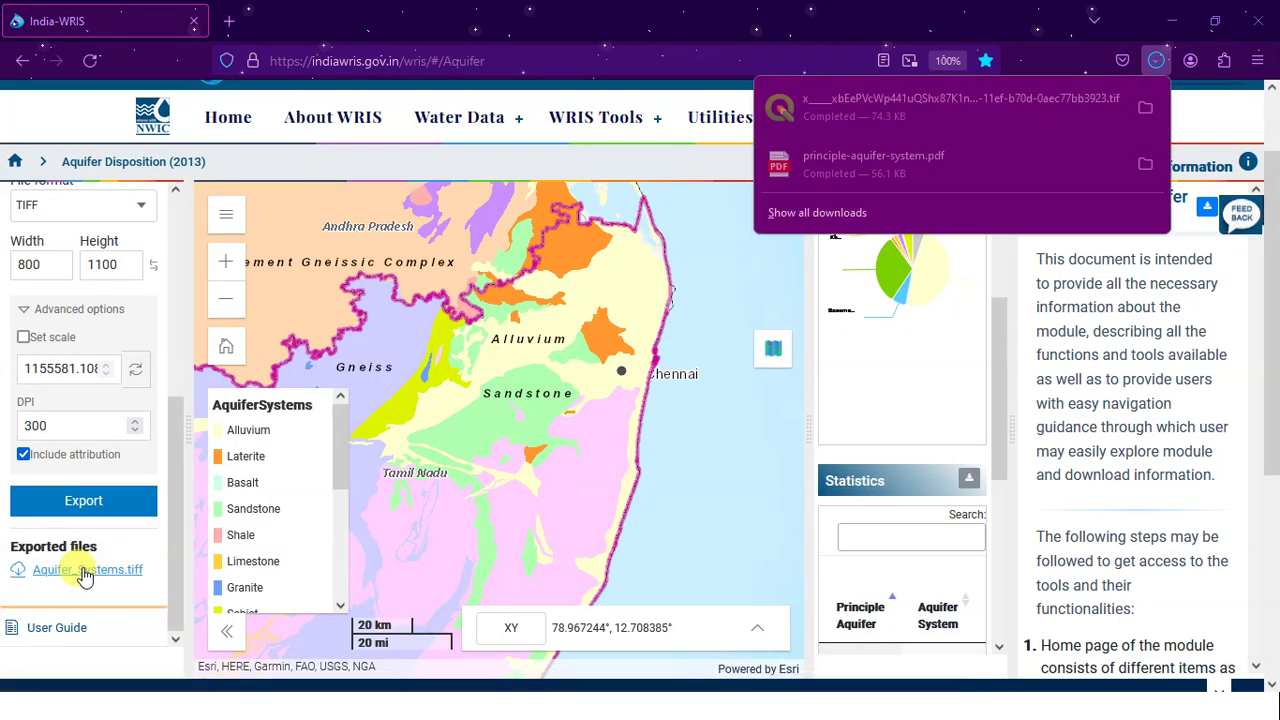
{"action": "left_click", "coordinate": [1145, 110]}
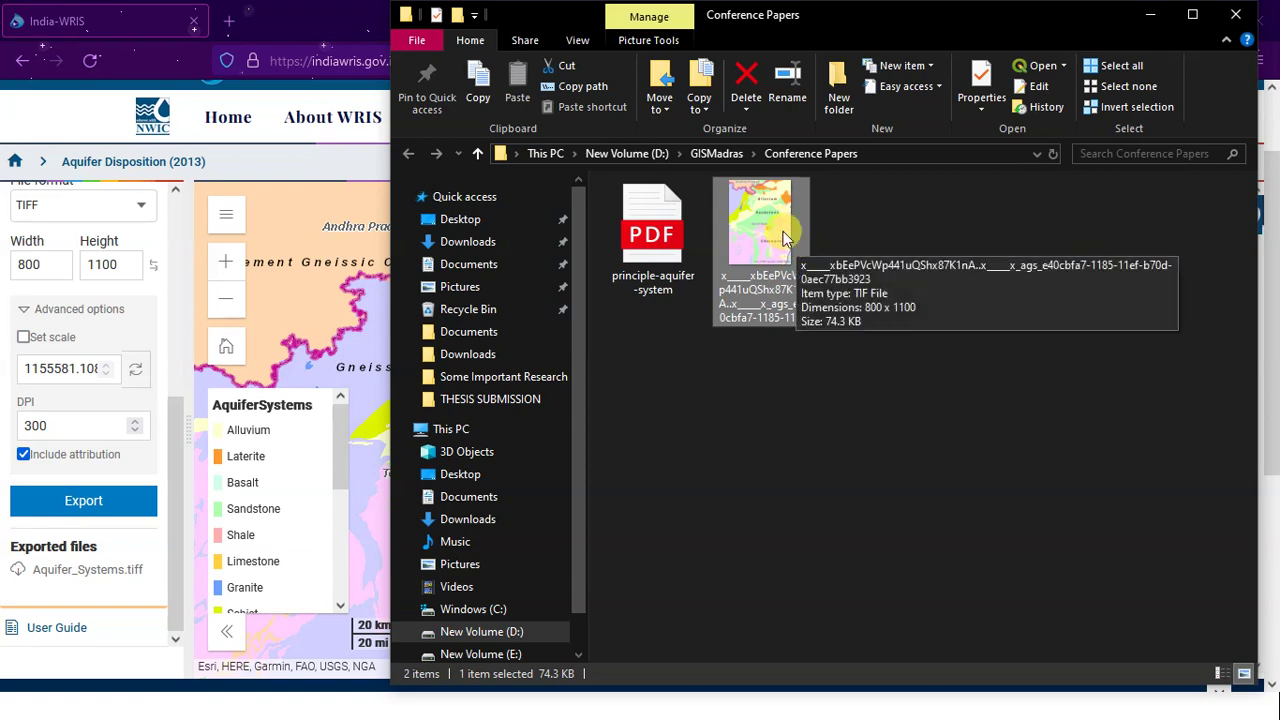
{"action": "left_click", "coordinate": [886, 229]}
{"action": "double_click", "coordinate": [770, 237]}
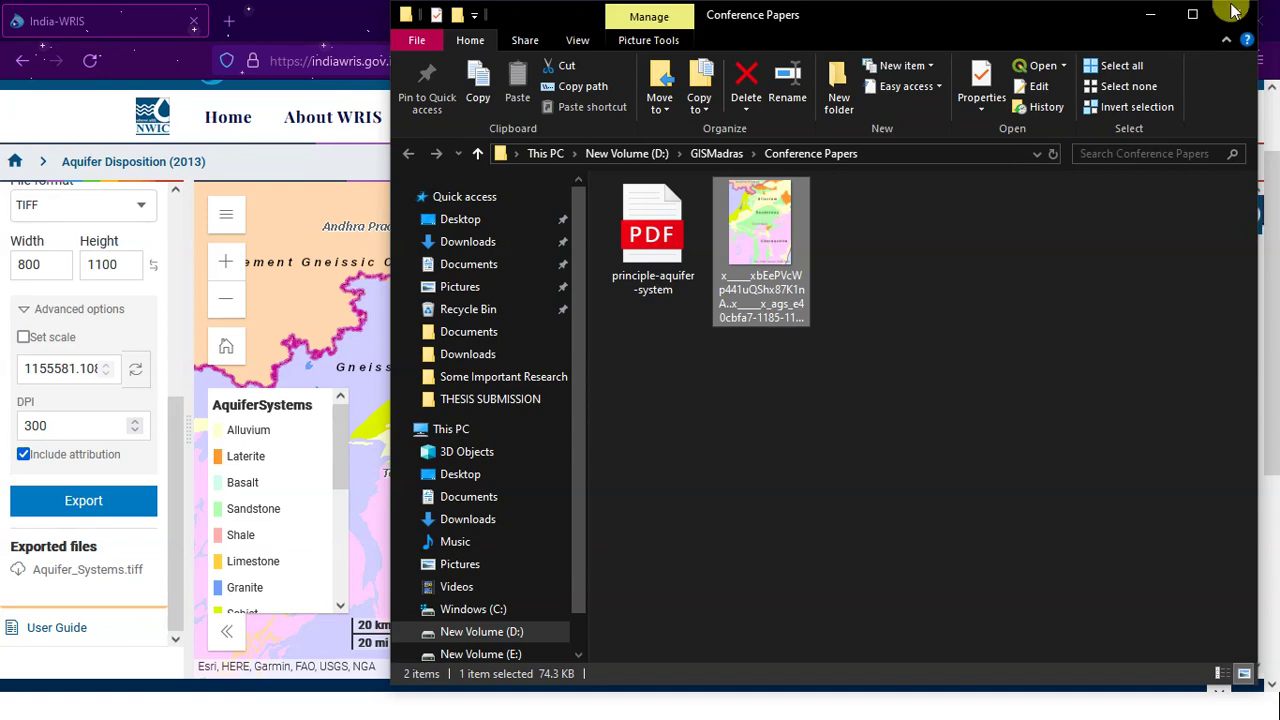
{"action": "left_click", "coordinate": [1150, 14]}
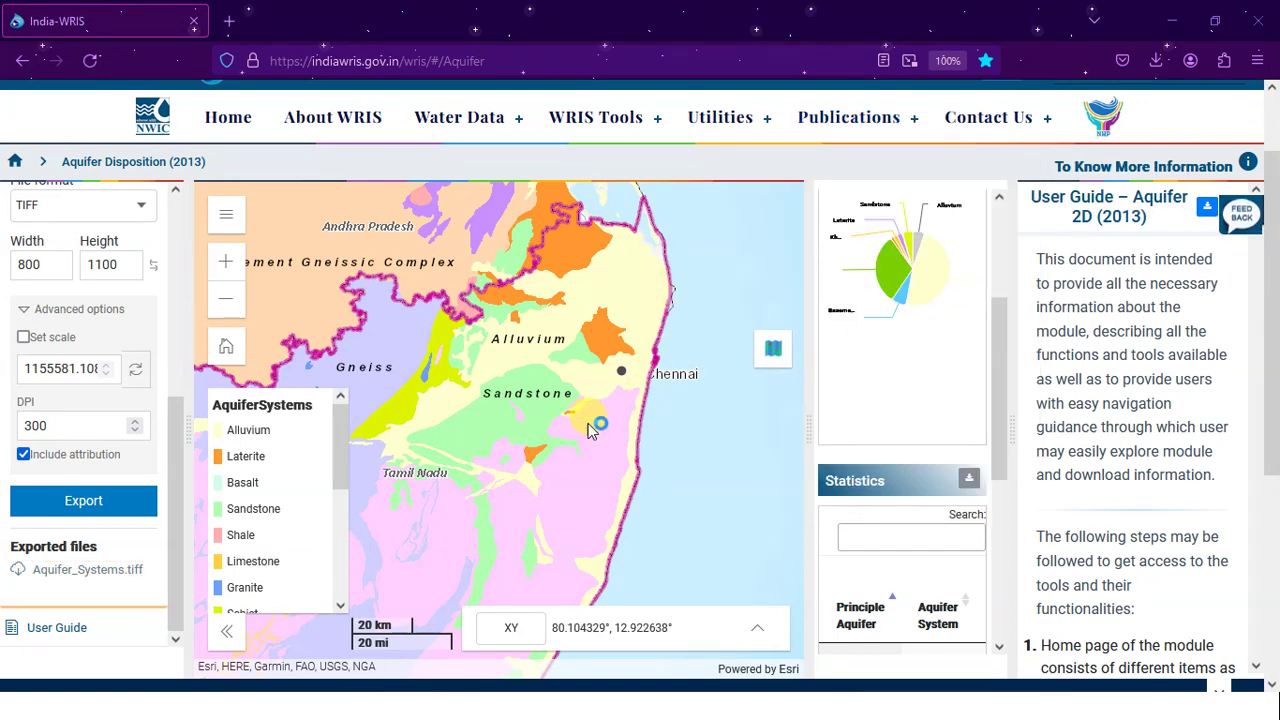
Step: Pan the map slightly left, re-export it as Aquifer_Systems1.tiff and download it
{"action": "left_click_drag", "start_coordinate": [591, 428], "coordinate": [532, 430]}
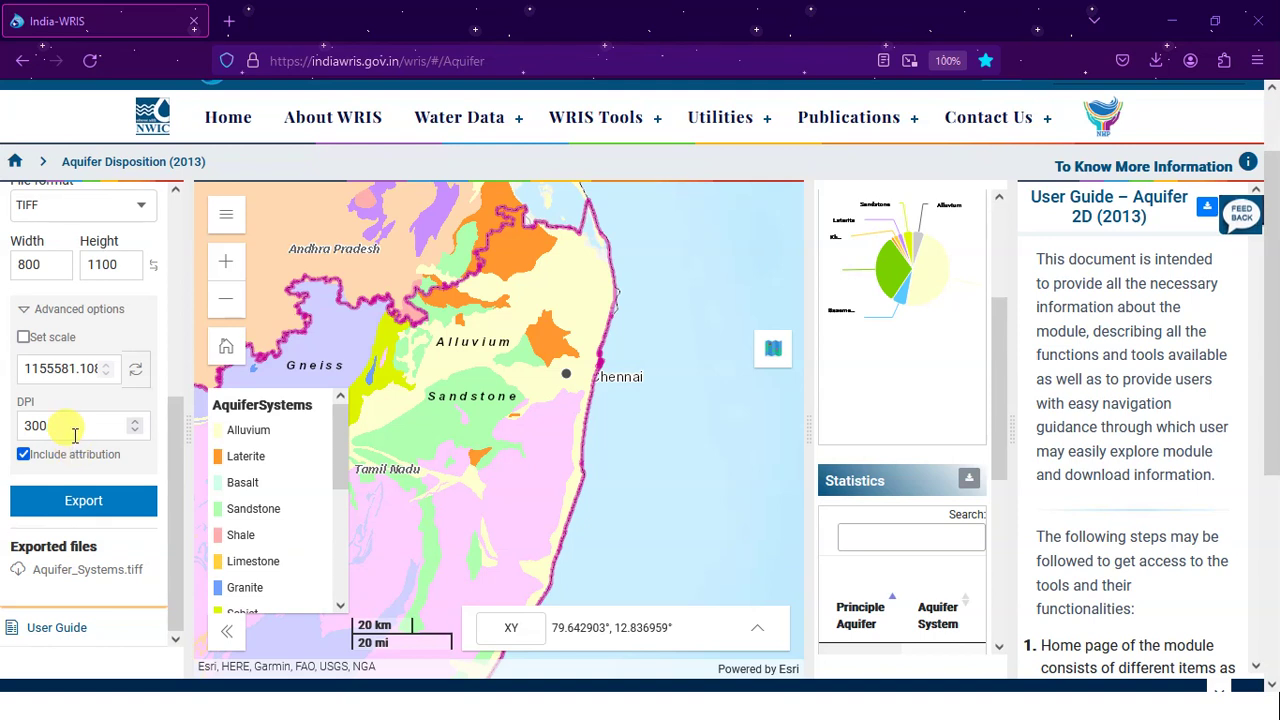
{"action": "scroll", "coordinate": [77, 451], "scroll_direction": "up", "scroll_amount": 3}
{"action": "scroll", "coordinate": [80, 455], "scroll_direction": "down", "scroll_amount": 3}
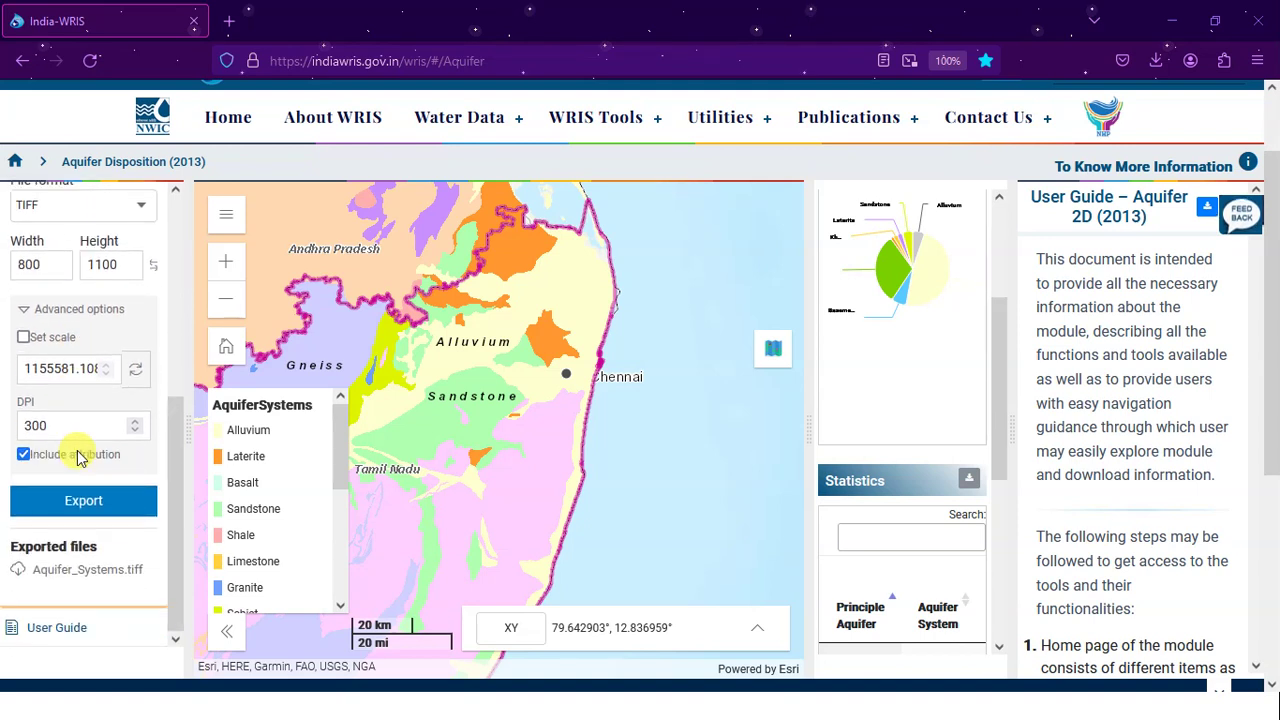
{"action": "scroll", "coordinate": [77, 451], "scroll_direction": "up", "scroll_amount": 3}
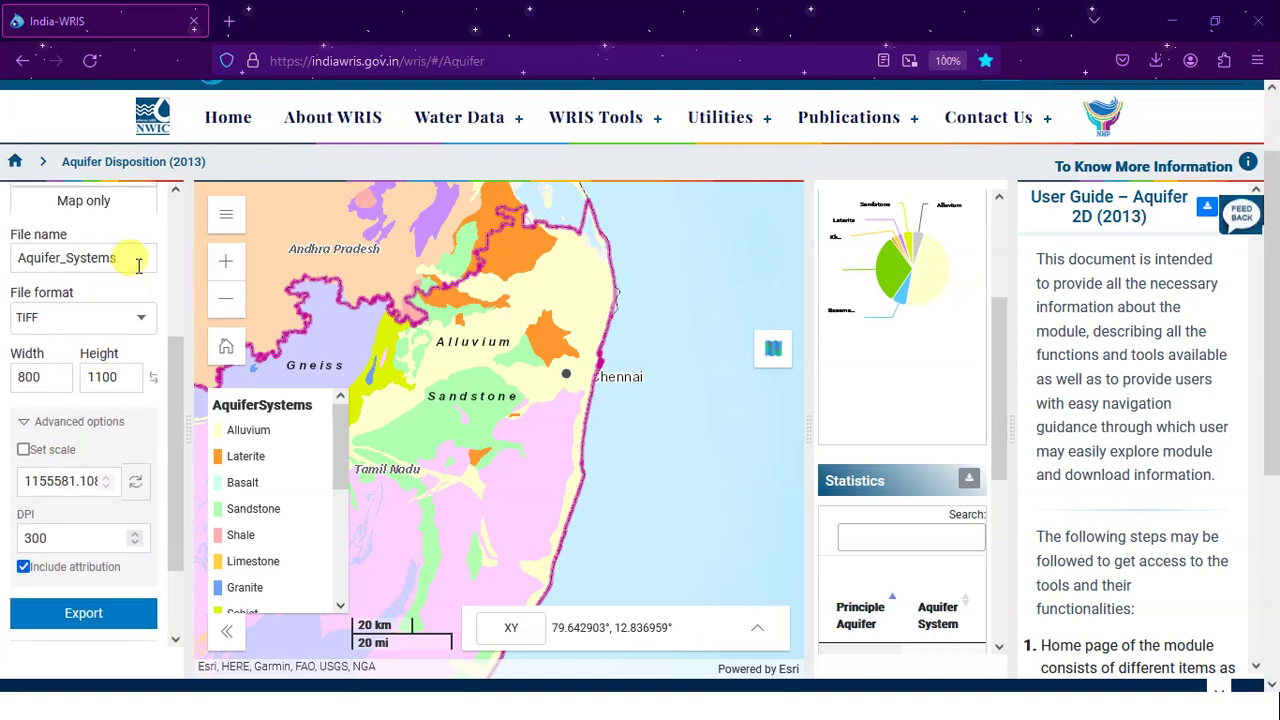
{"action": "left_click", "coordinate": [138, 258]}
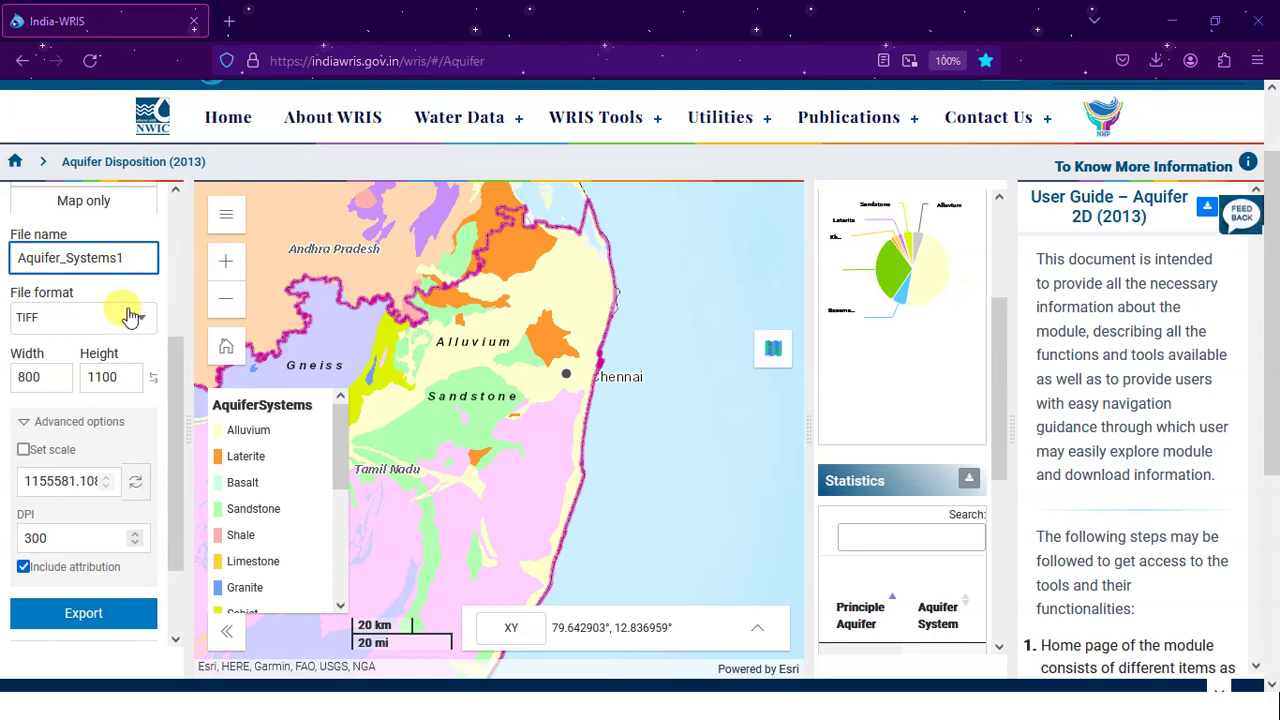
{"action": "scroll", "coordinate": [124, 450], "scroll_direction": "down", "scroll_amount": 3}
{"action": "scroll", "coordinate": [124, 456], "scroll_direction": "down", "scroll_amount": 1}
{"action": "left_click", "coordinate": [85, 503]}
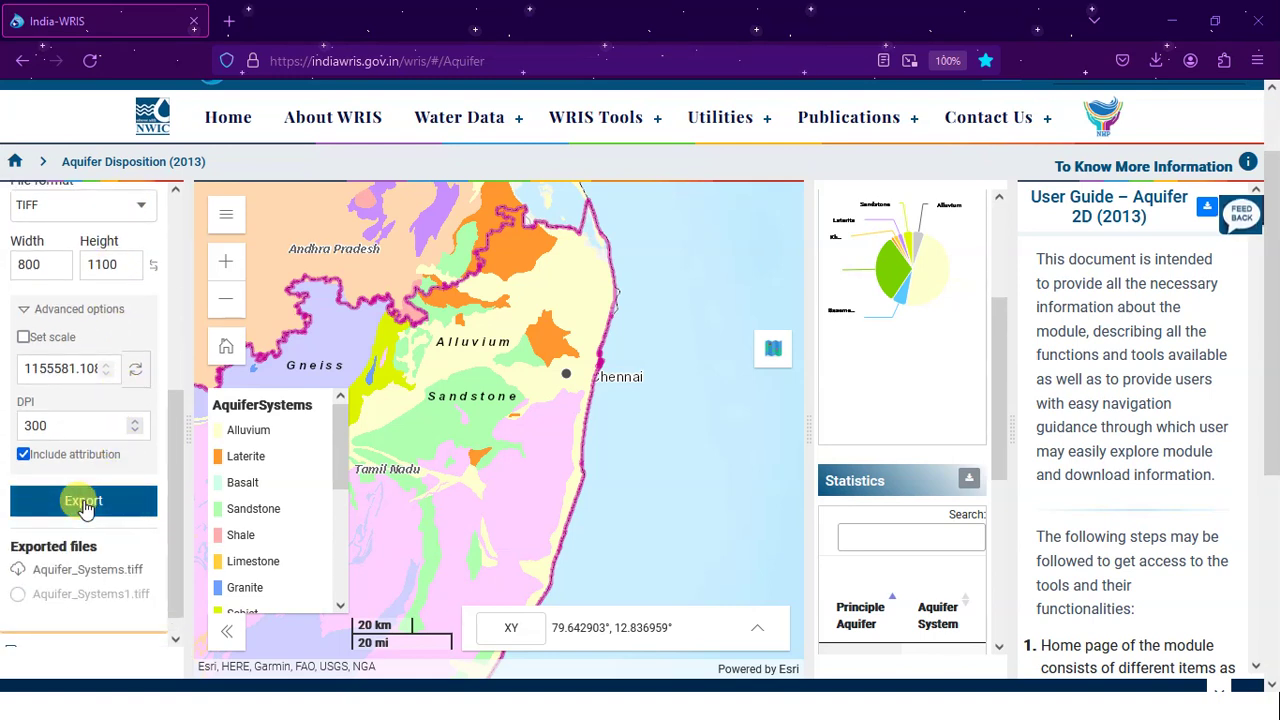
{"action": "scroll", "coordinate": [85, 505], "scroll_direction": "down", "scroll_amount": 1}
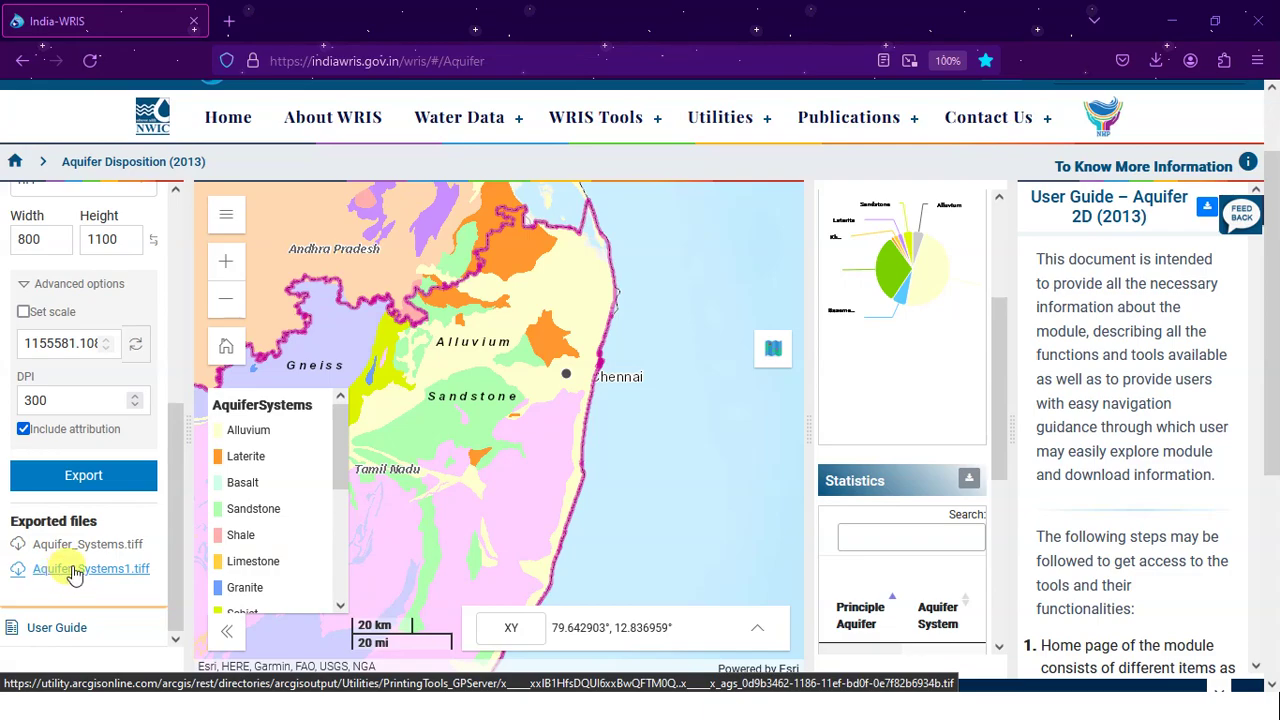
{"action": "left_click", "coordinate": [75, 572]}
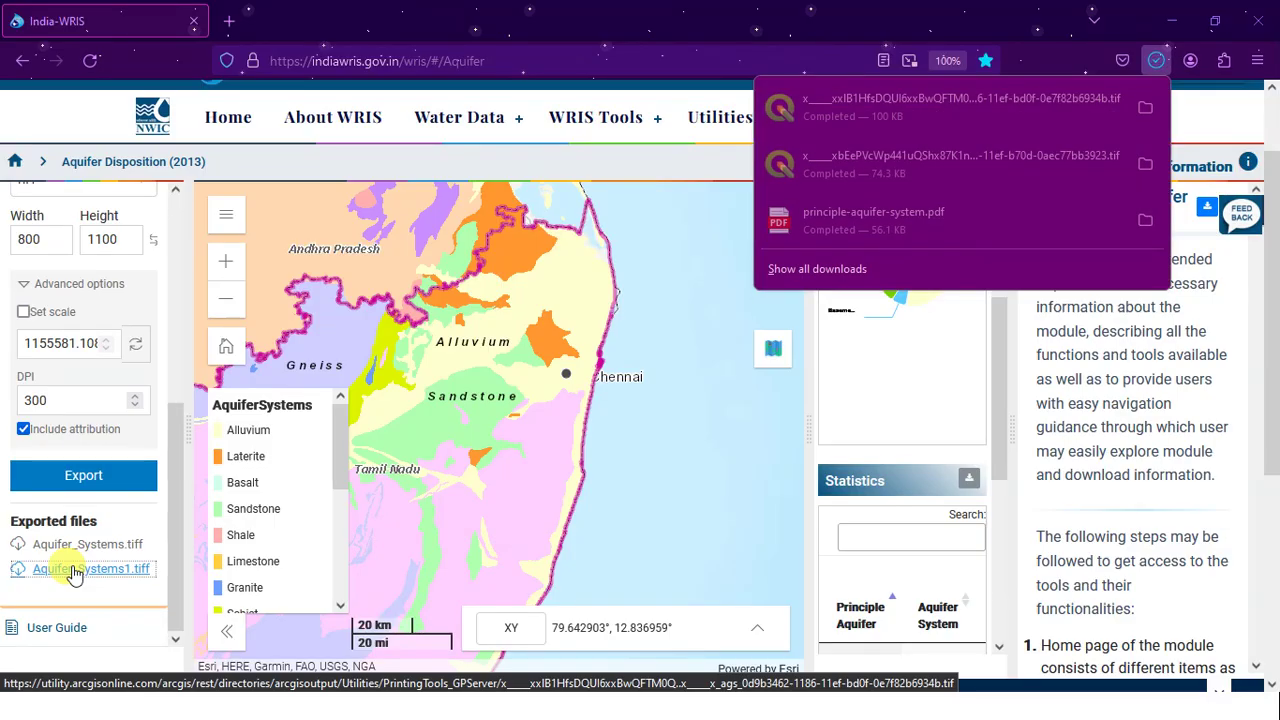
Step: Compare both aquifer TIFFs in Conference Papers as extra large icons, then close Explorer
{"action": "left_click", "coordinate": [1145, 108]}
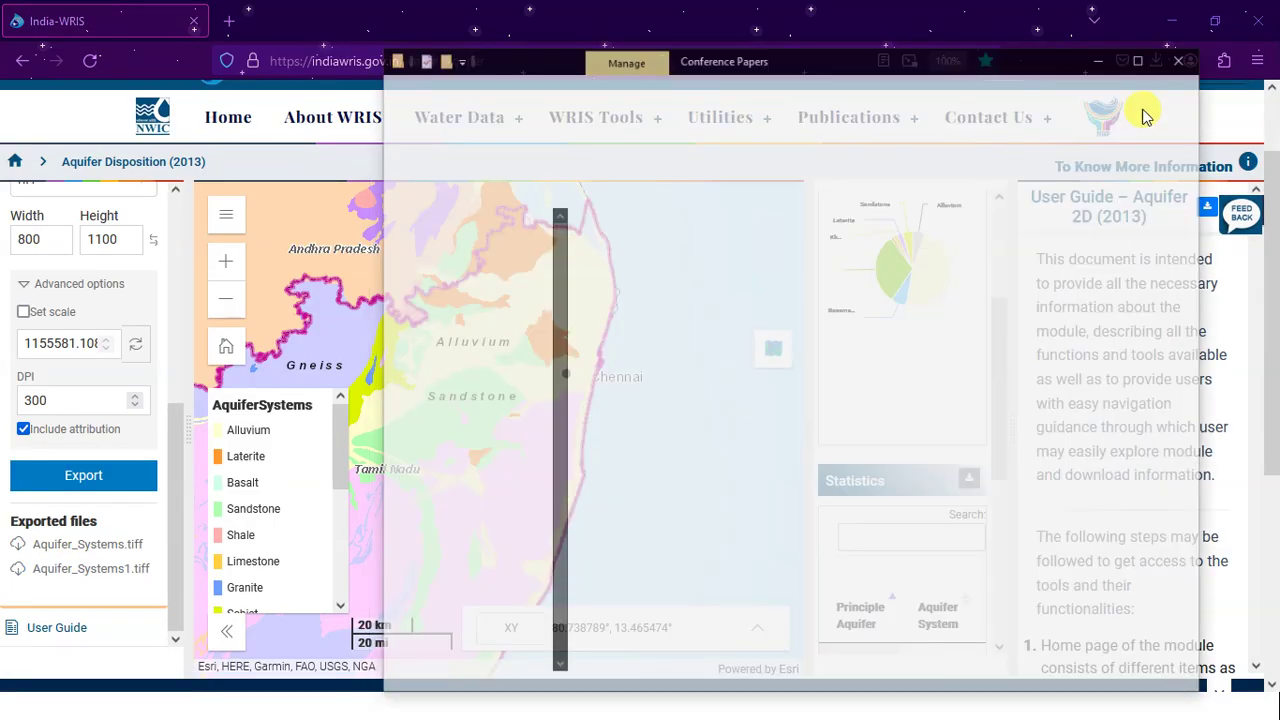
{"action": "mouse_move", "coordinate": [906, 230]}
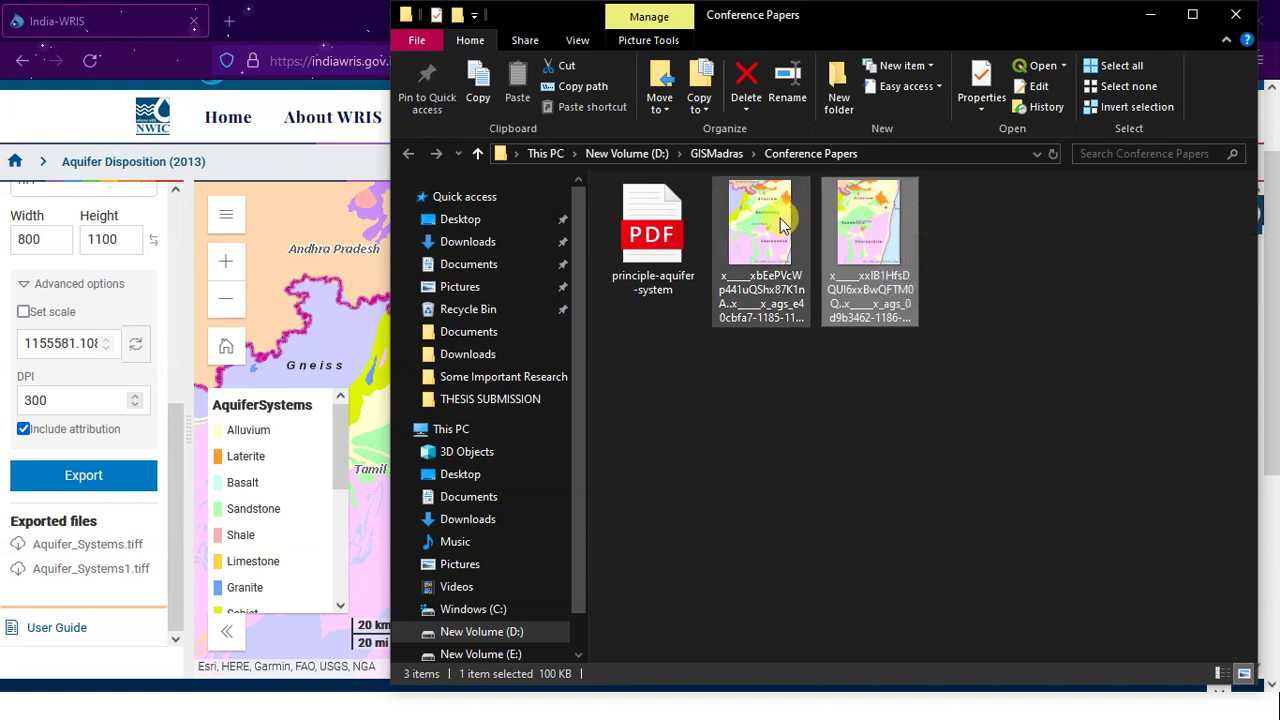
{"action": "mouse_move", "coordinate": [780, 210]}
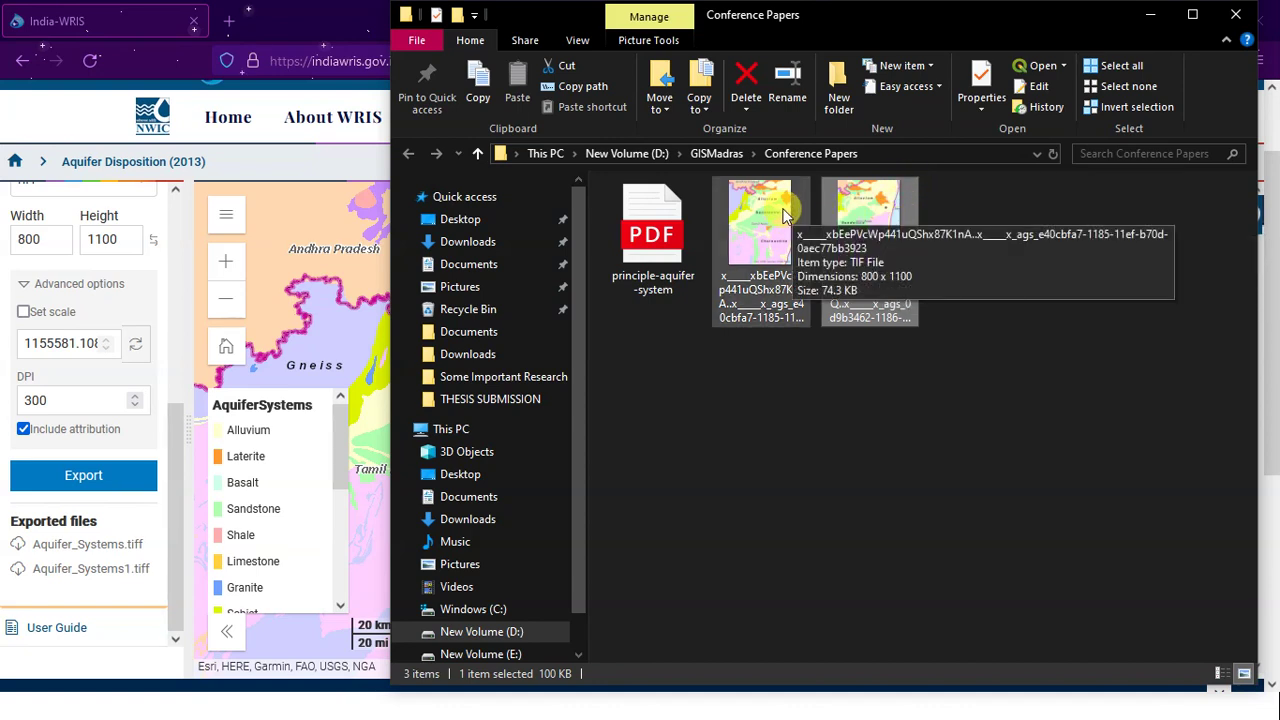
{"action": "left_click", "coordinate": [581, 41]}
{"action": "left_click", "coordinate": [610, 68]}
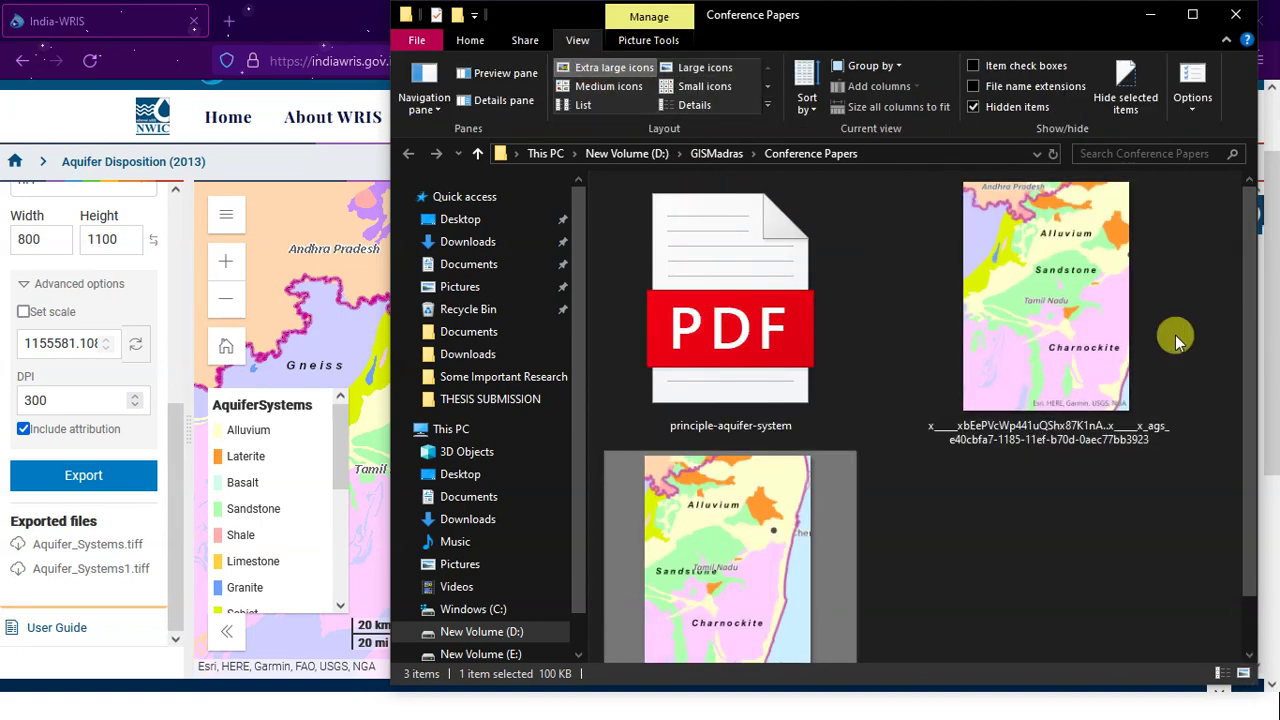
{"action": "mouse_move", "coordinate": [1122, 268]}
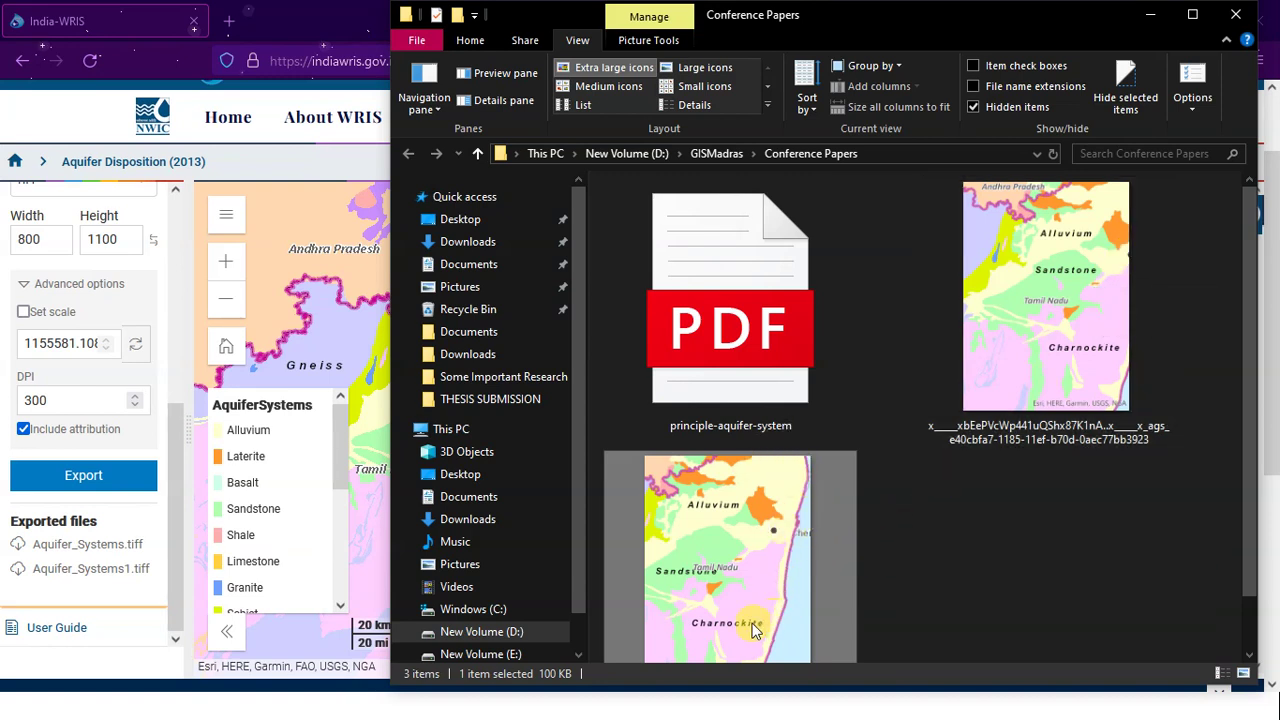
{"action": "mouse_move", "coordinate": [784, 497]}
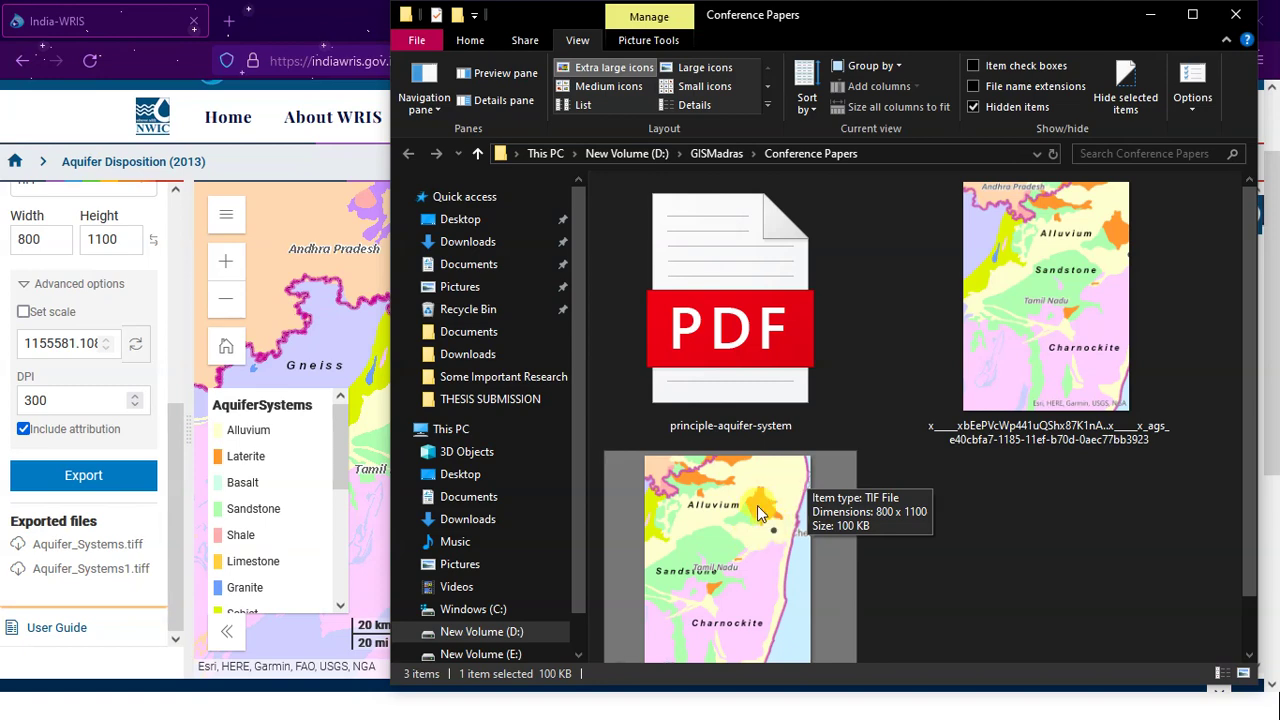
{"action": "left_click", "coordinate": [1150, 14]}
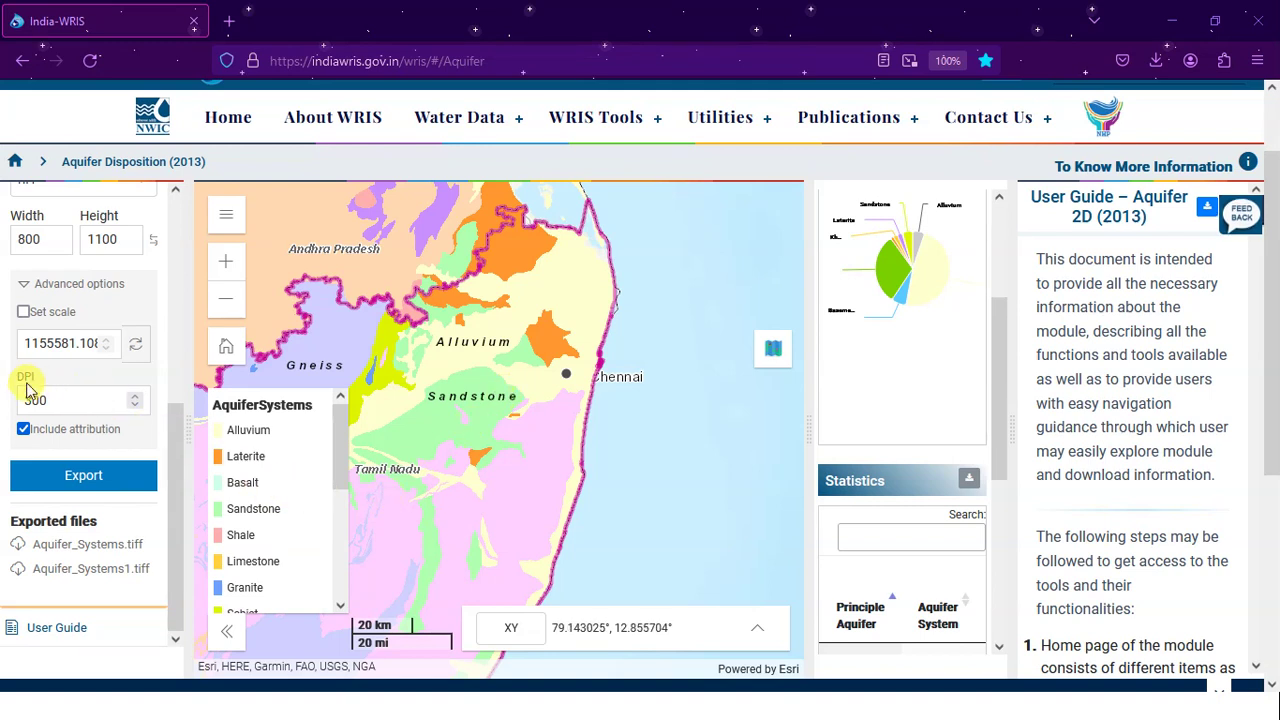
Step: In the Layer List, hide AquiferSystems and turn on the Aquifer Depth layer
{"action": "scroll", "coordinate": [33, 375], "scroll_direction": "up", "scroll_amount": 1}
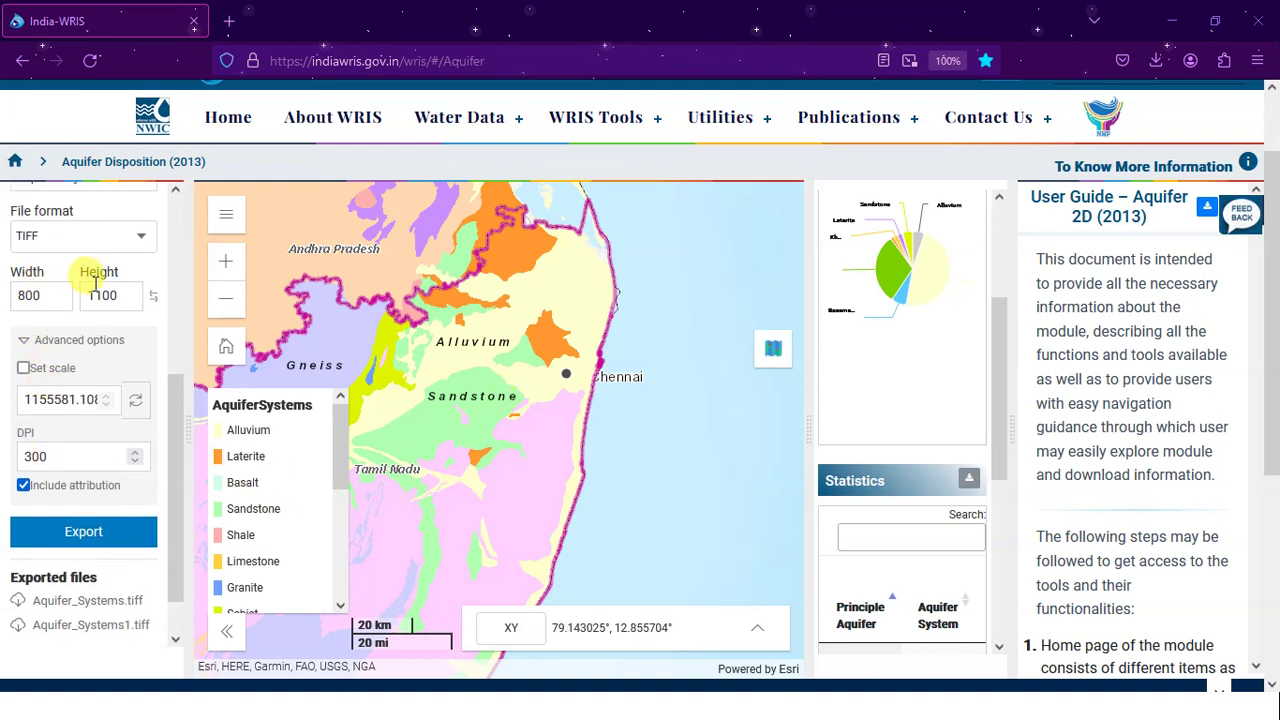
{"action": "scroll", "coordinate": [133, 349], "scroll_direction": "down", "scroll_amount": 1}
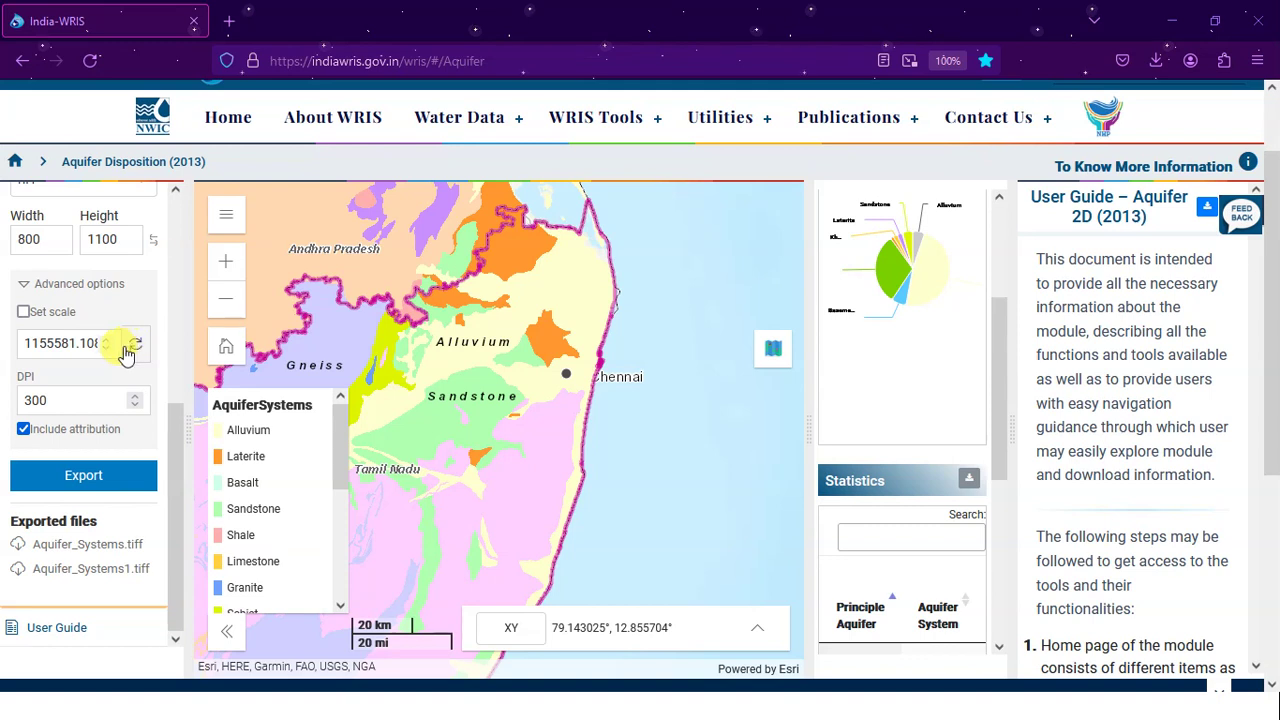
{"action": "scroll", "coordinate": [125, 352], "scroll_direction": "up", "scroll_amount": 5}
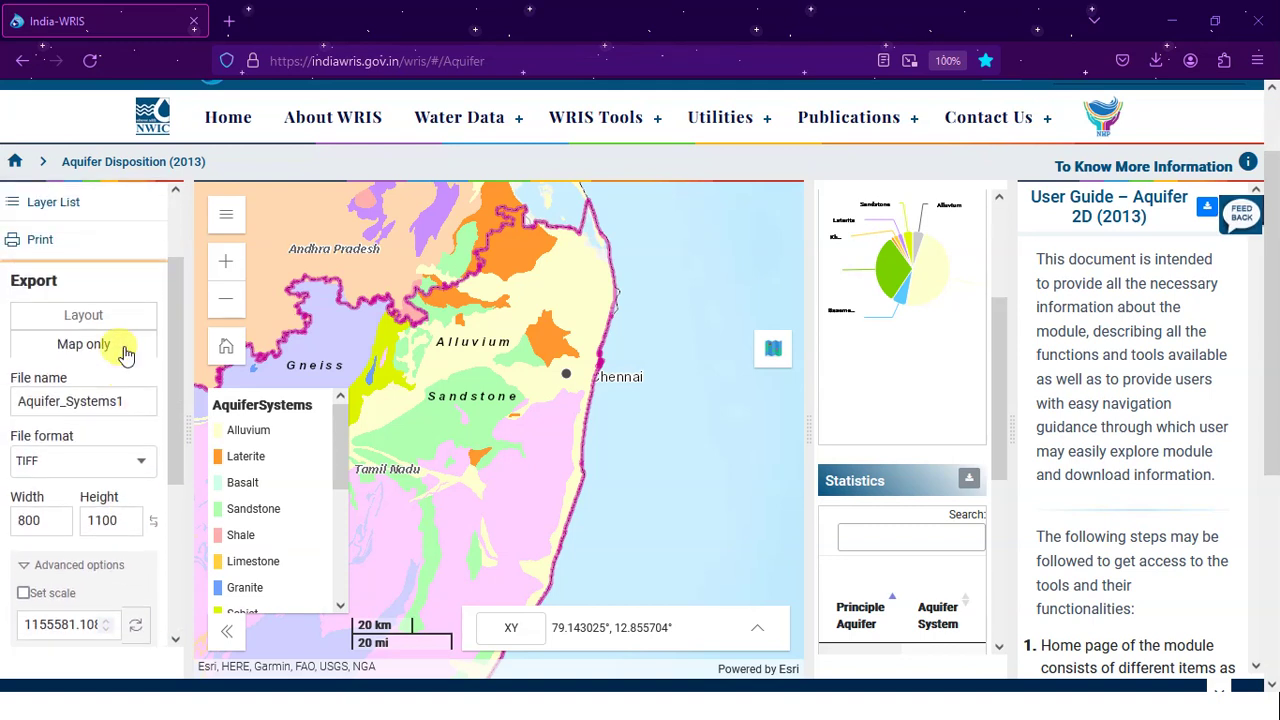
{"action": "scroll", "coordinate": [125, 352], "scroll_direction": "up", "scroll_amount": 2}
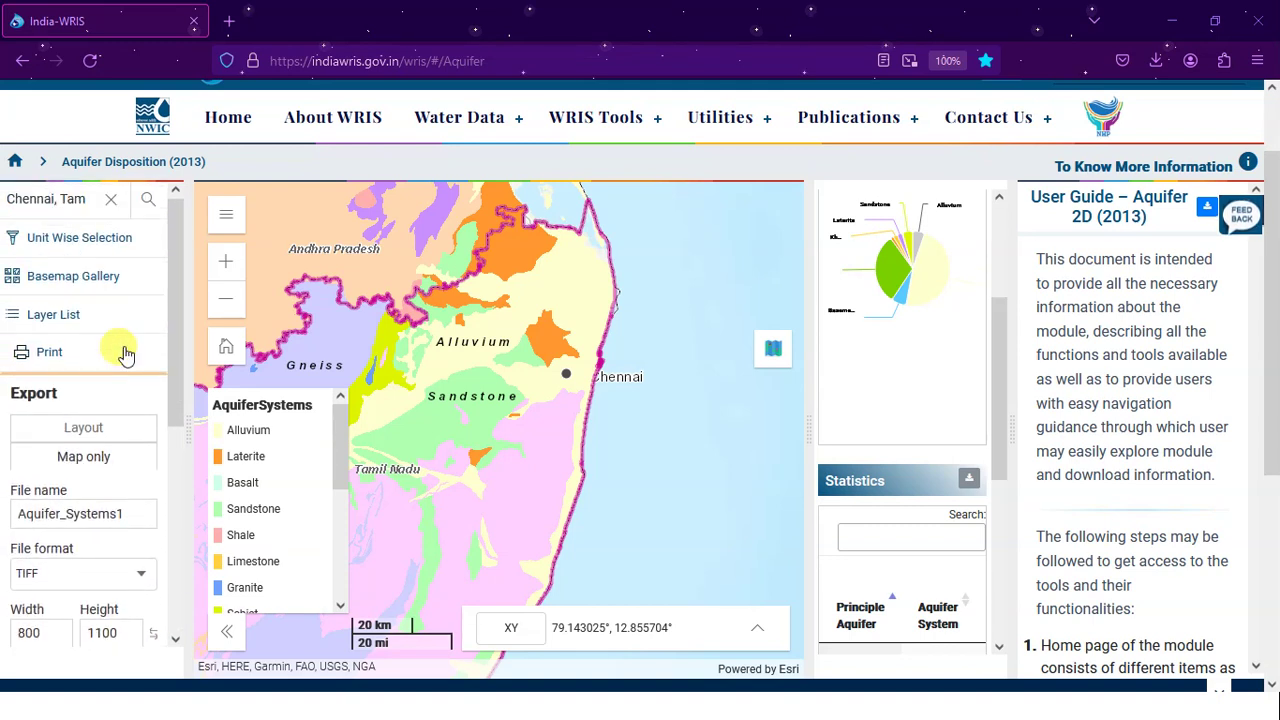
{"action": "left_click", "coordinate": [57, 315]}
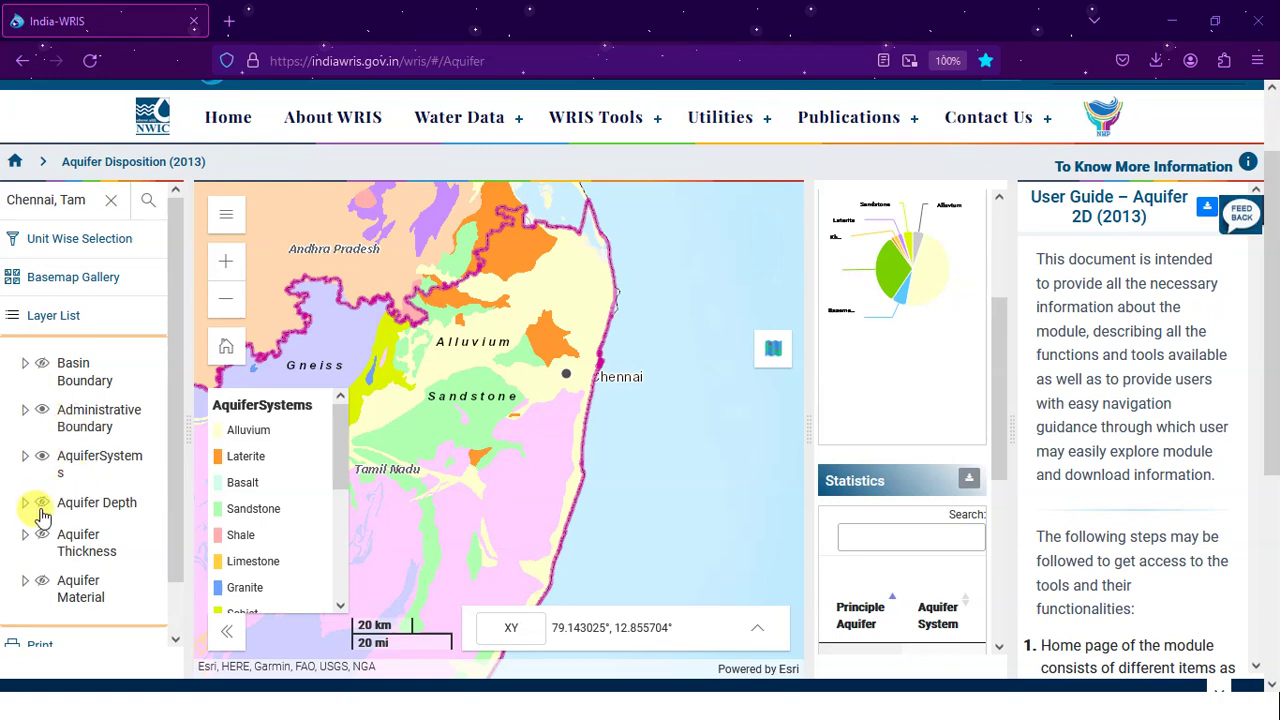
{"action": "left_click", "coordinate": [42, 457]}
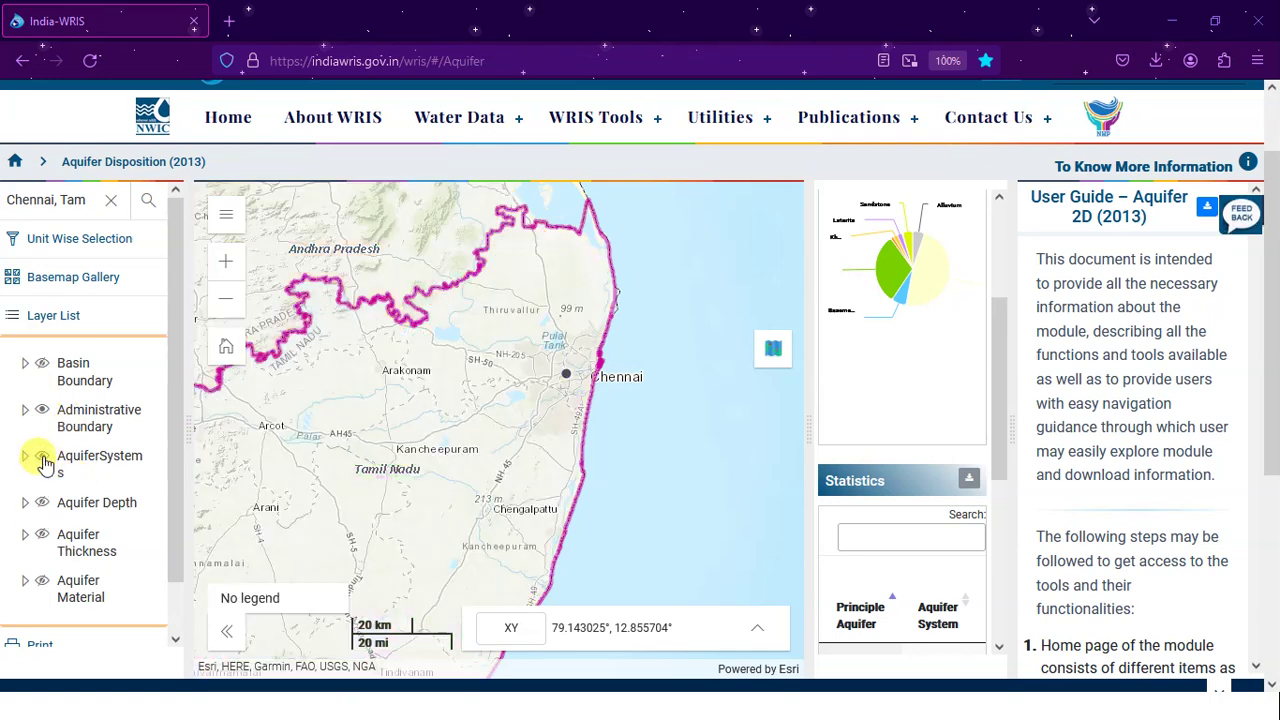
{"action": "left_click", "coordinate": [42, 503]}
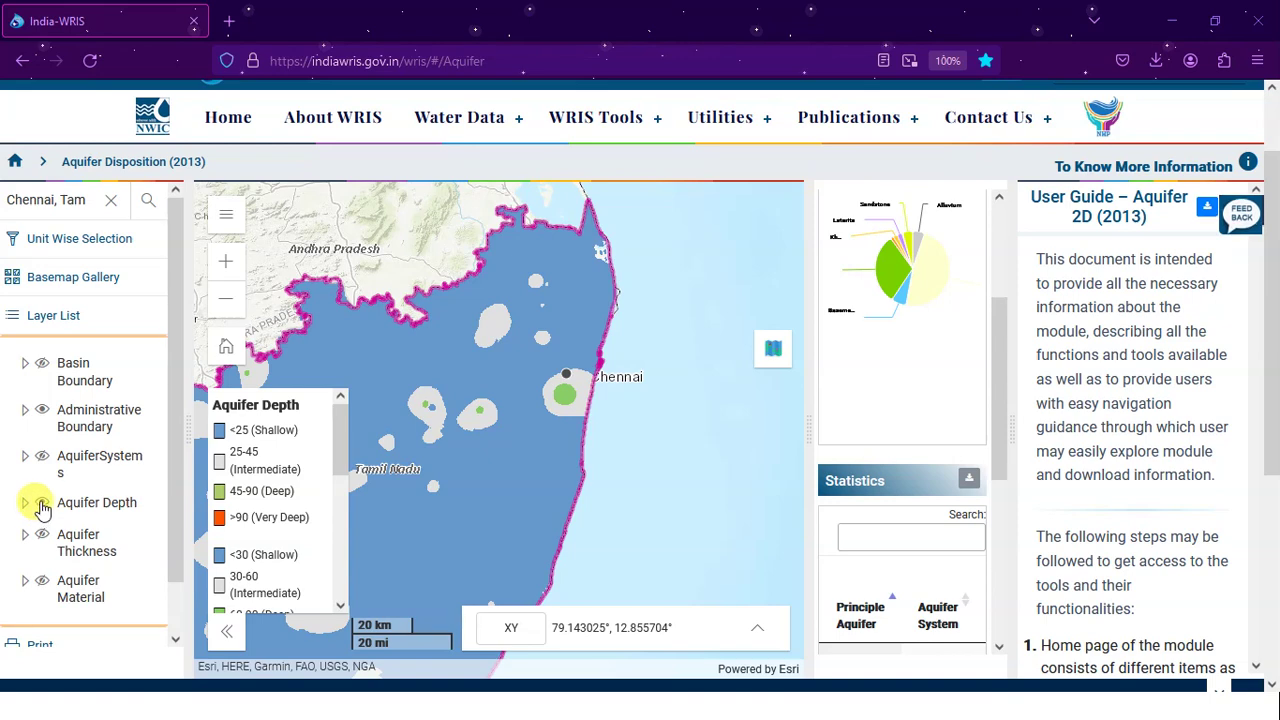
{"action": "left_click", "coordinate": [41, 505]}
{"action": "left_click", "coordinate": [41, 505]}
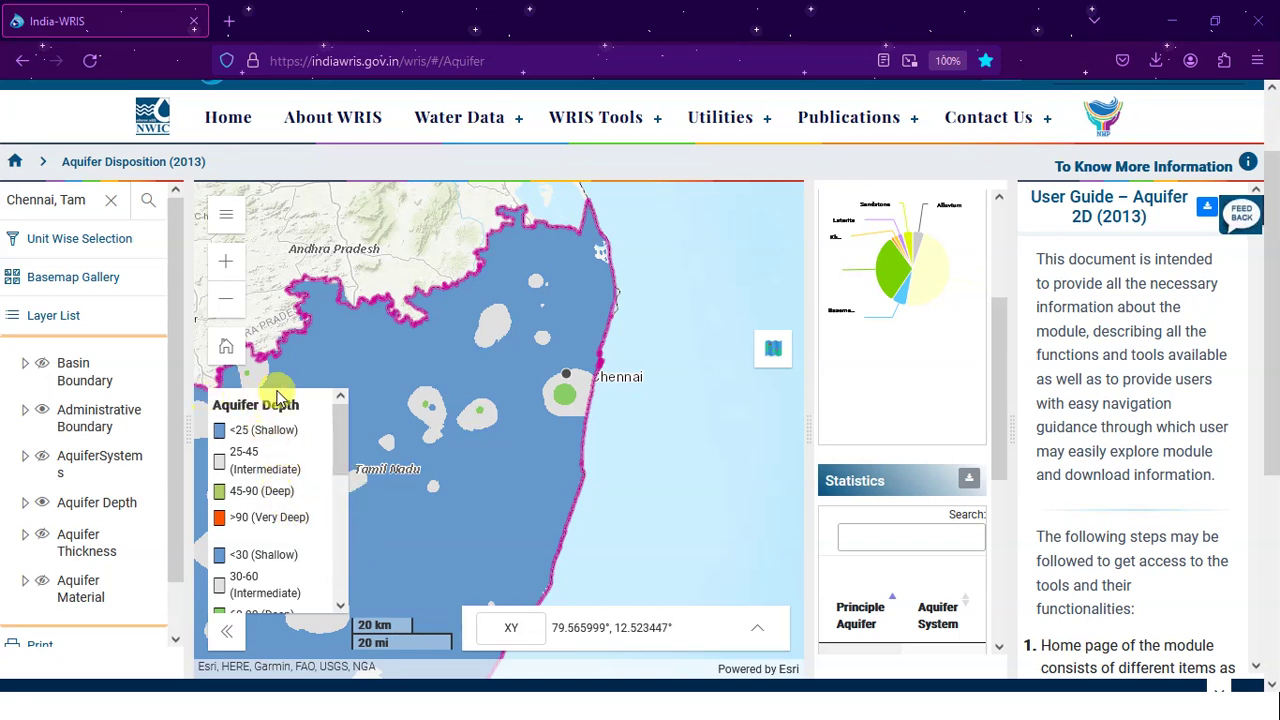
Step: Pan and zoom the depth map to frame the Chennai coastline
{"action": "scroll", "coordinate": [255, 455], "scroll_direction": "down", "scroll_amount": 3}
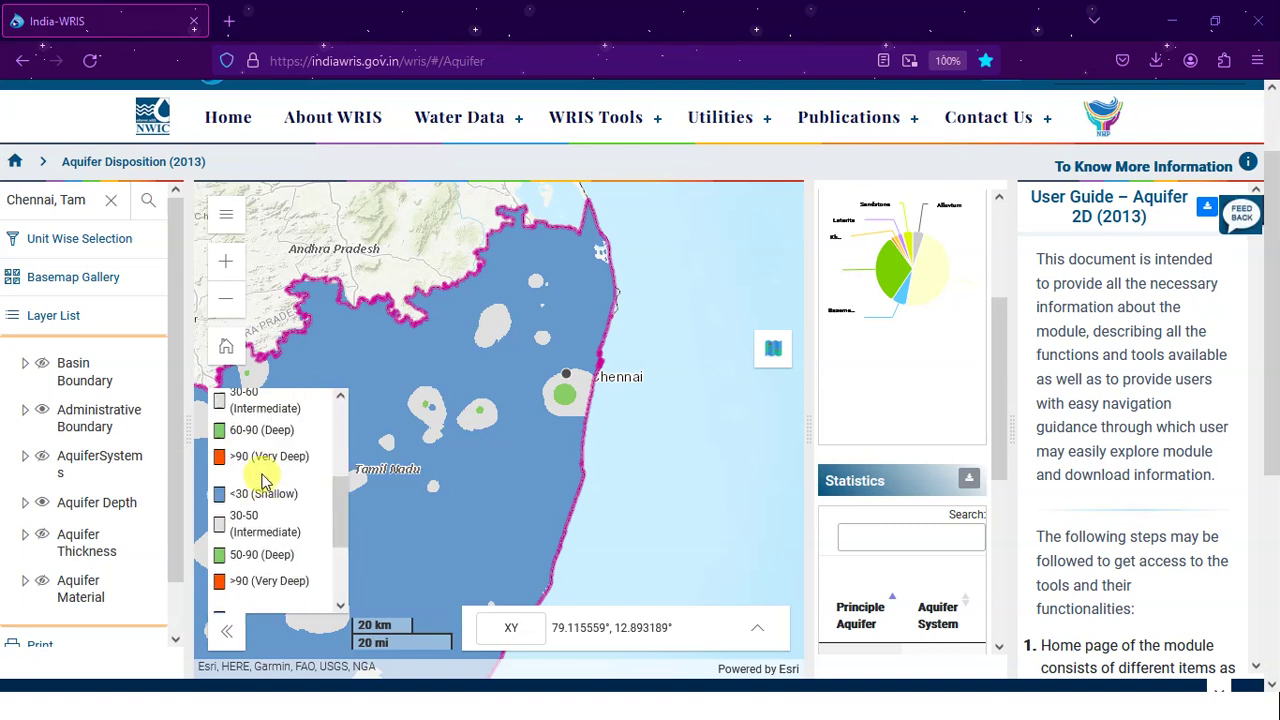
{"action": "scroll", "coordinate": [272, 492], "scroll_direction": "up", "scroll_amount": 4}
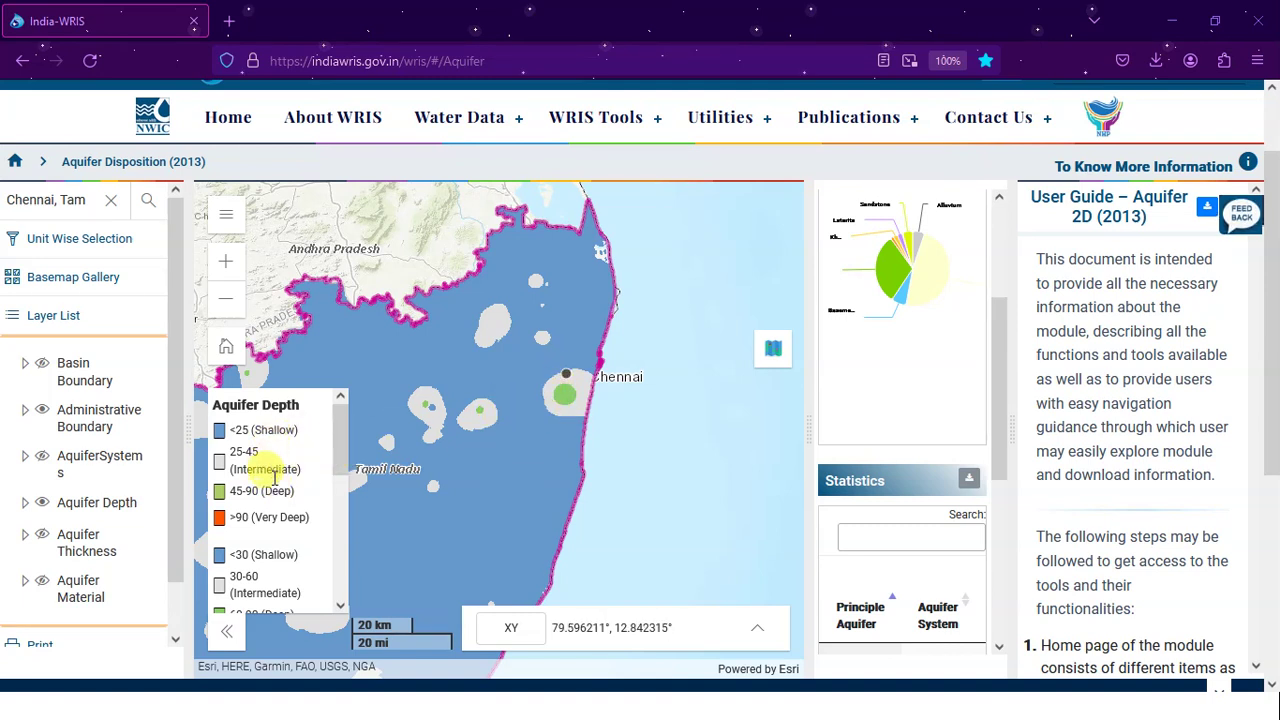
{"action": "scroll", "coordinate": [274, 466], "scroll_direction": "down", "scroll_amount": 5}
{"action": "scroll", "coordinate": [274, 480], "scroll_direction": "up", "scroll_amount": 5}
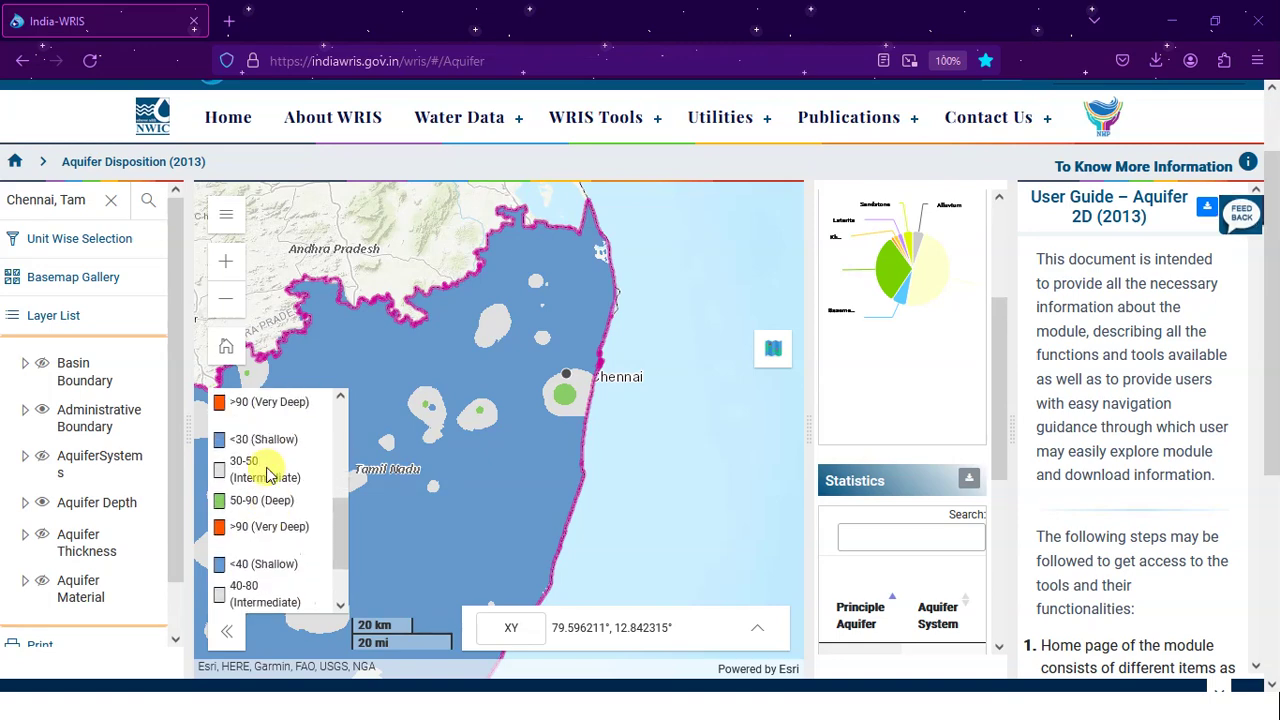
{"action": "scroll", "coordinate": [283, 430], "scroll_direction": "up", "scroll_amount": 2}
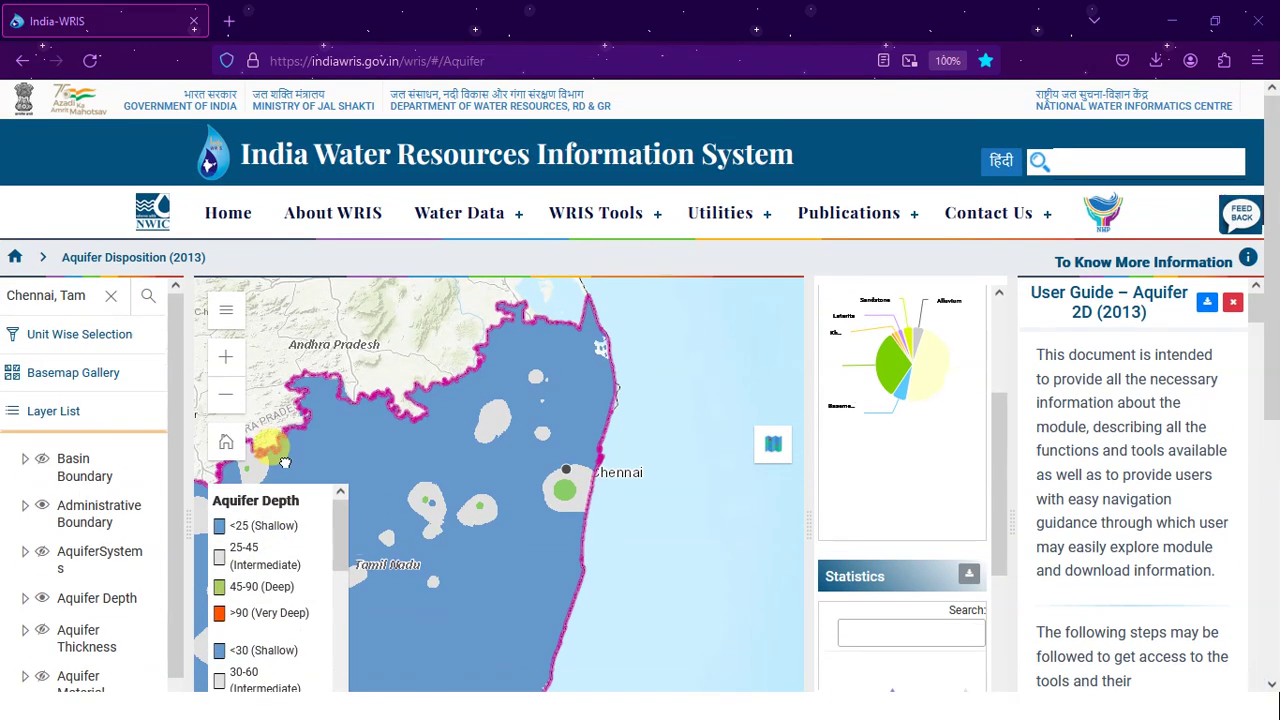
{"action": "scroll", "coordinate": [294, 523], "scroll_direction": "down", "scroll_amount": 2}
{"action": "scroll", "coordinate": [404, 406], "scroll_direction": "down", "scroll_amount": 1}
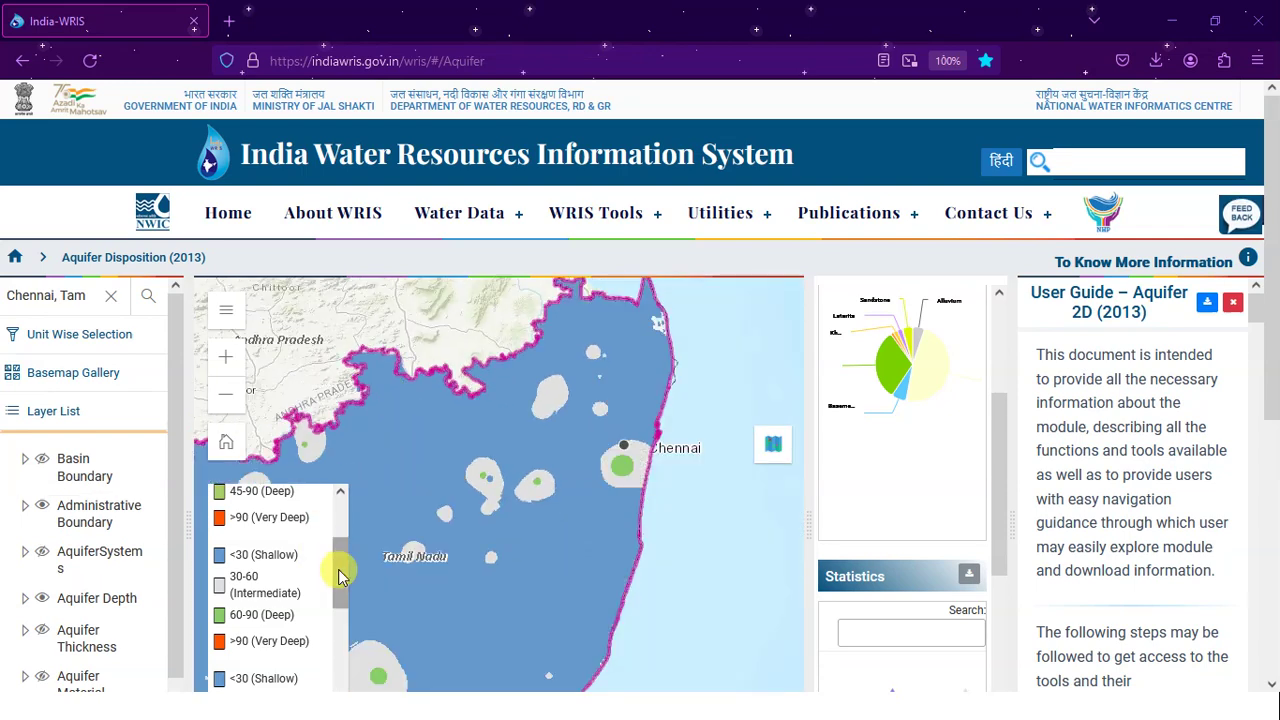
{"action": "left_click_drag", "start_coordinate": [337, 569], "coordinate": [341, 507]}
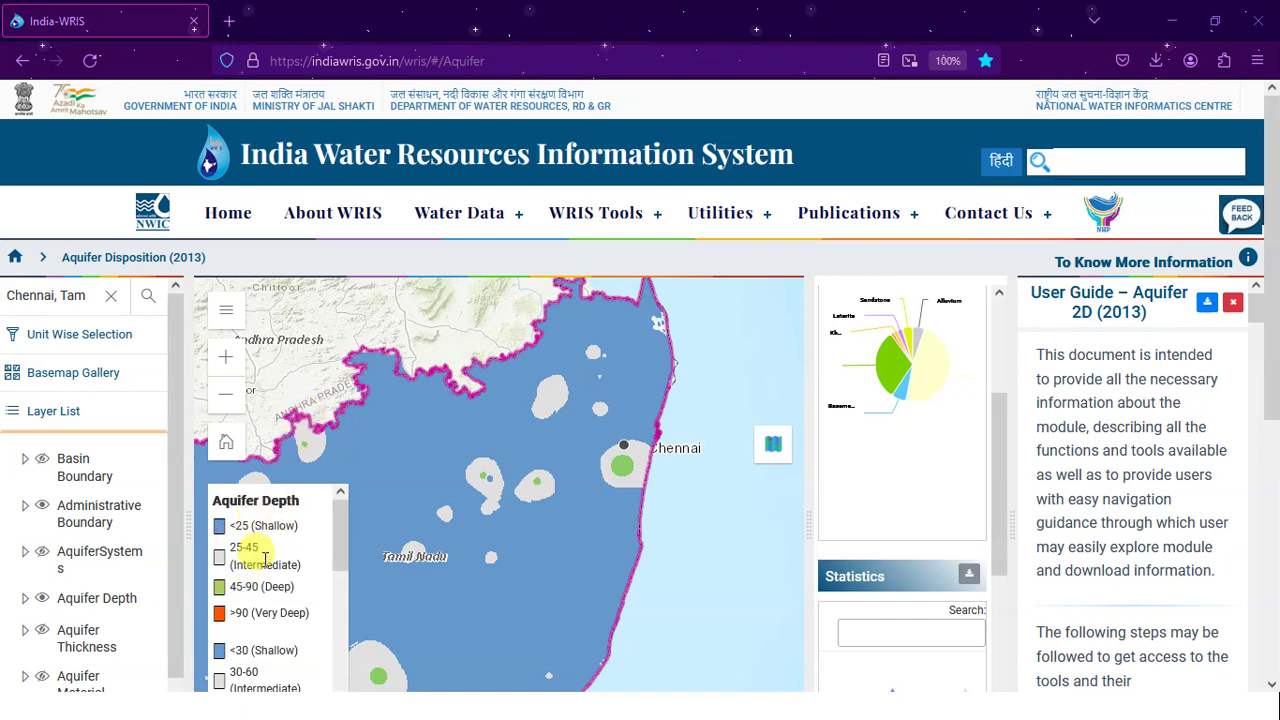
{"action": "scroll", "coordinate": [265, 558], "scroll_direction": "down", "scroll_amount": 10}
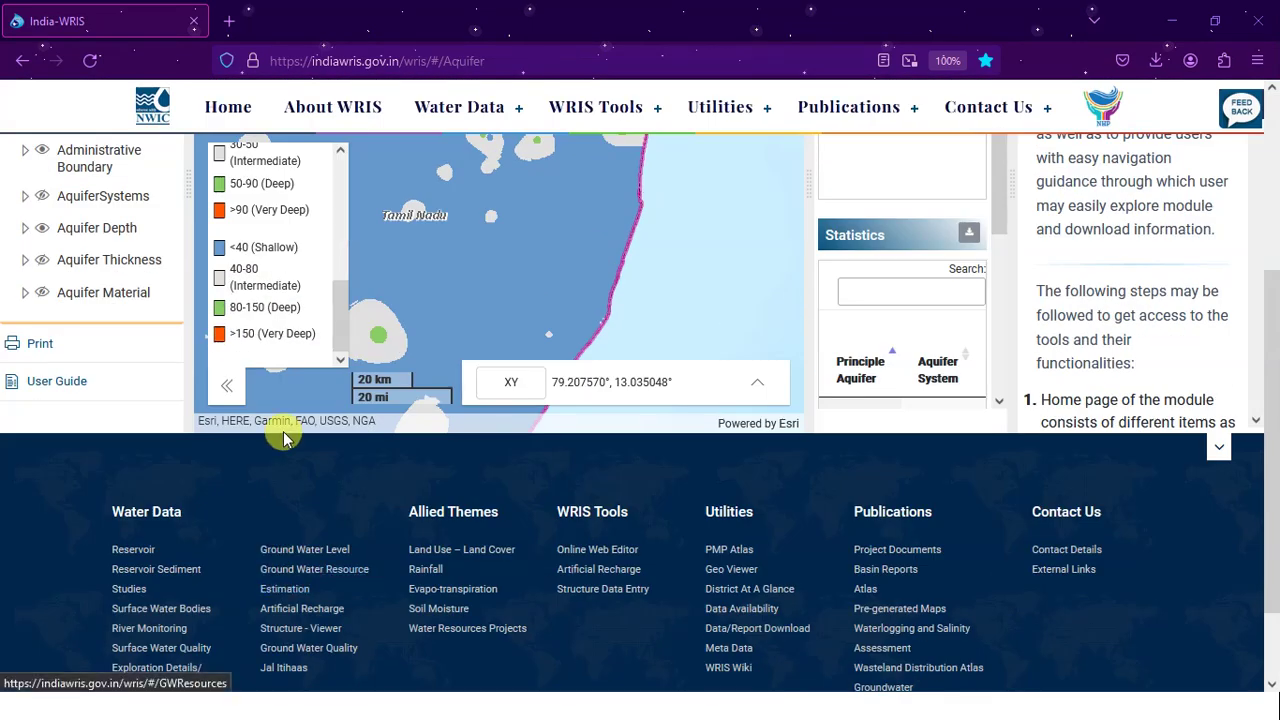
{"action": "scroll", "coordinate": [268, 334], "scroll_direction": "up", "scroll_amount": 5}
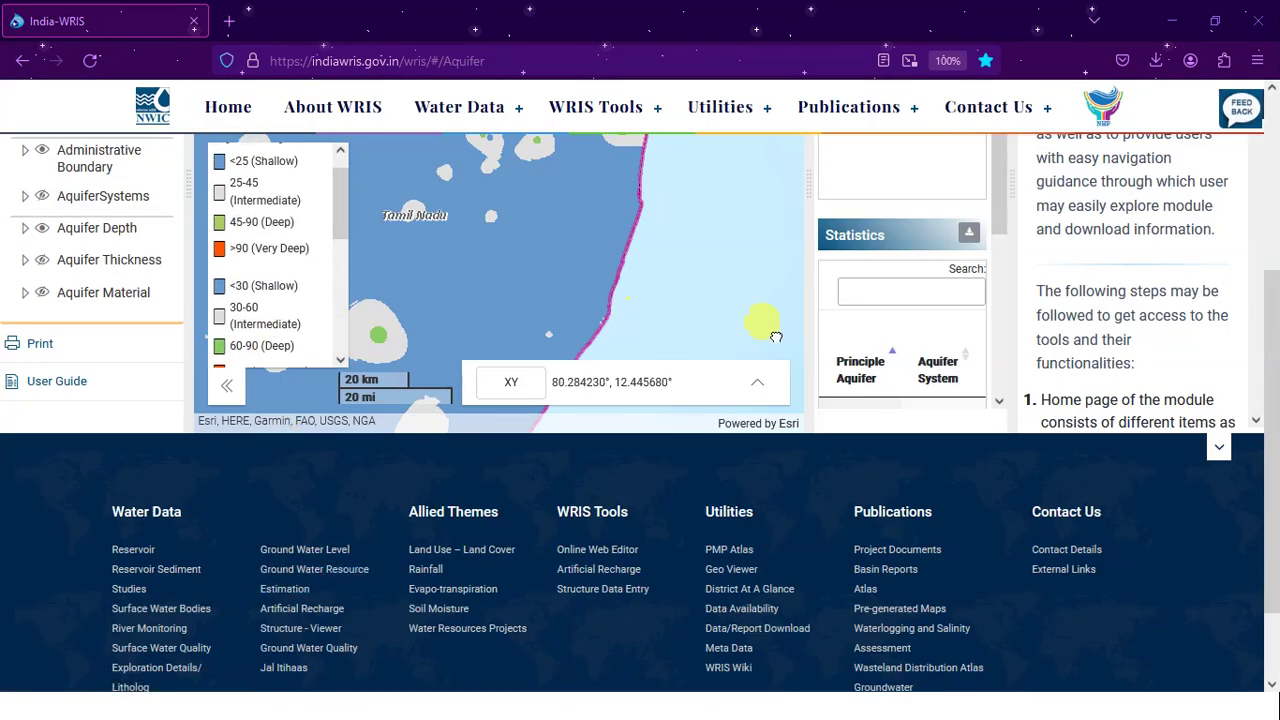
{"action": "scroll", "coordinate": [1040, 300], "scroll_direction": "up", "scroll_amount": 5}
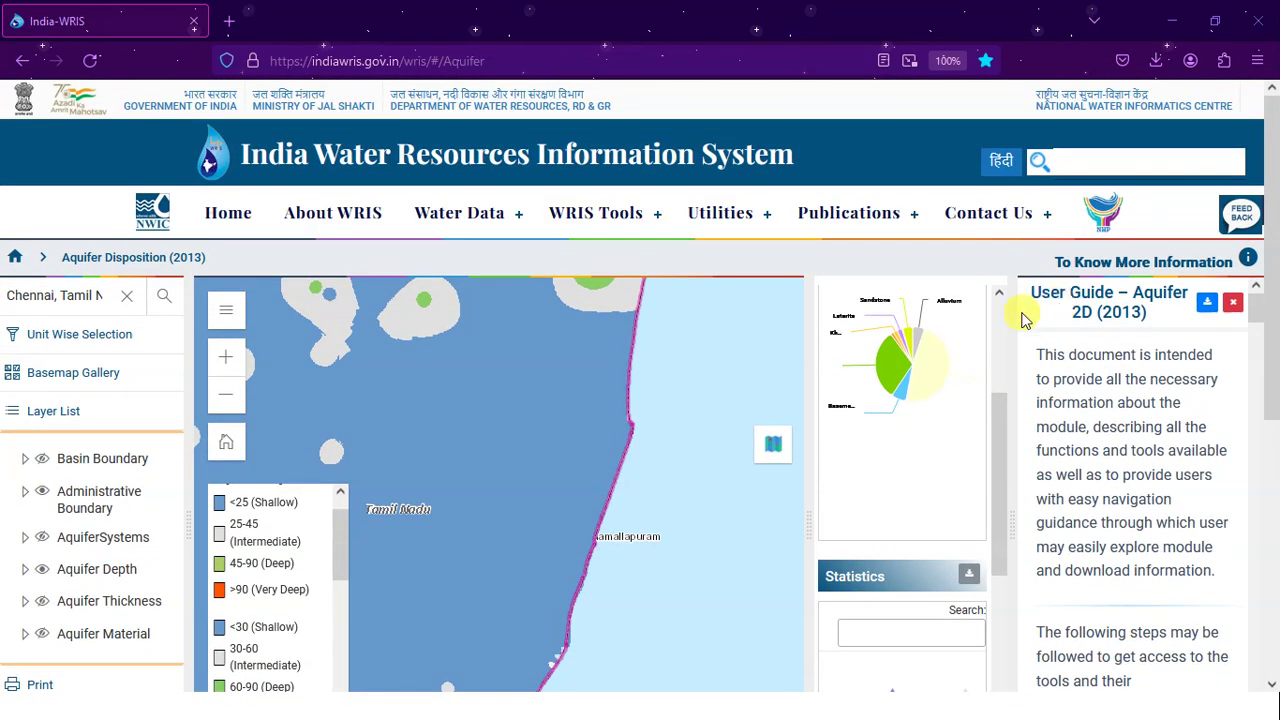
{"action": "left_click_drag", "start_coordinate": [603, 345], "coordinate": [625, 358]}
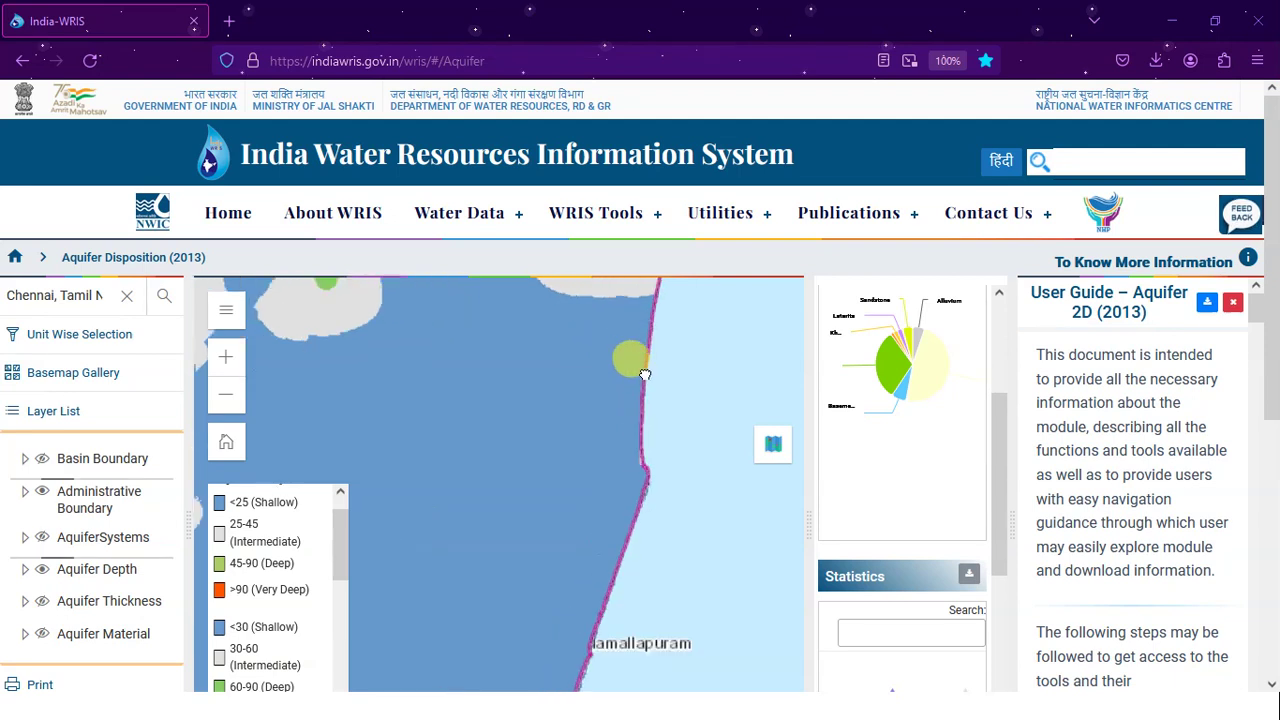
{"action": "scroll", "coordinate": [1000, 440], "scroll_direction": "up", "scroll_amount": 1}
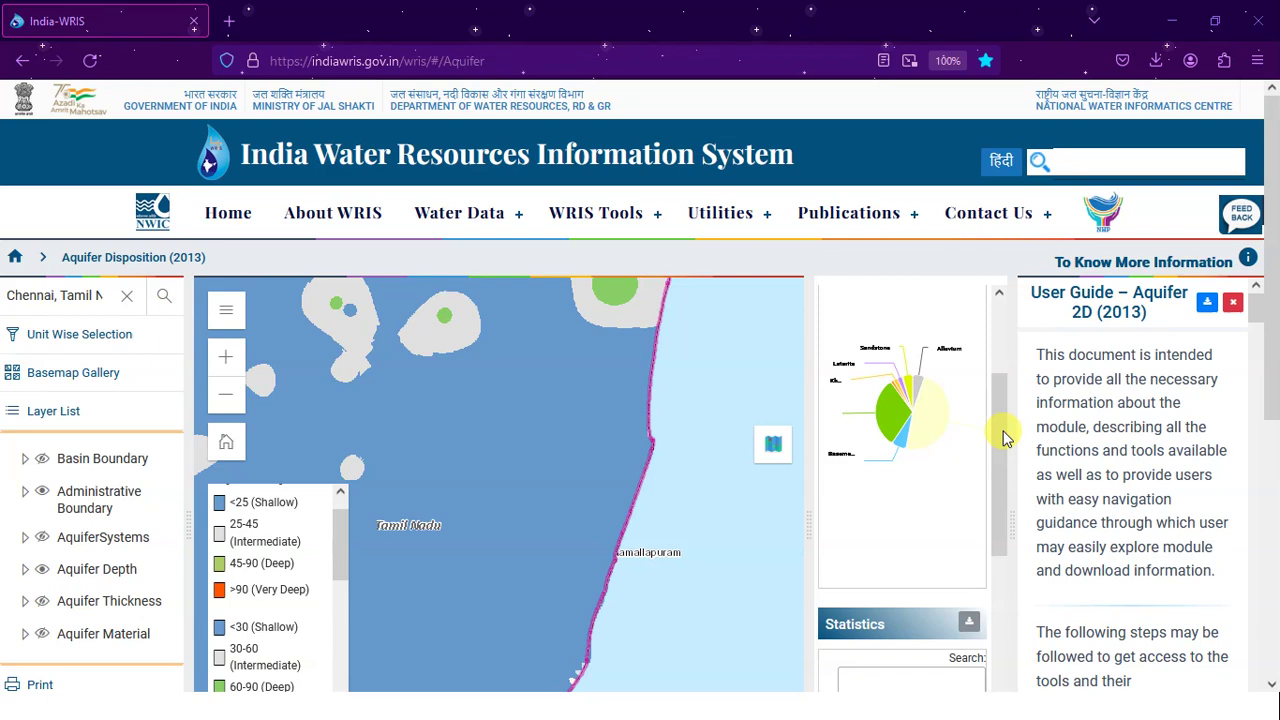
{"action": "left_click_drag", "start_coordinate": [716, 412], "coordinate": [727, 409]}
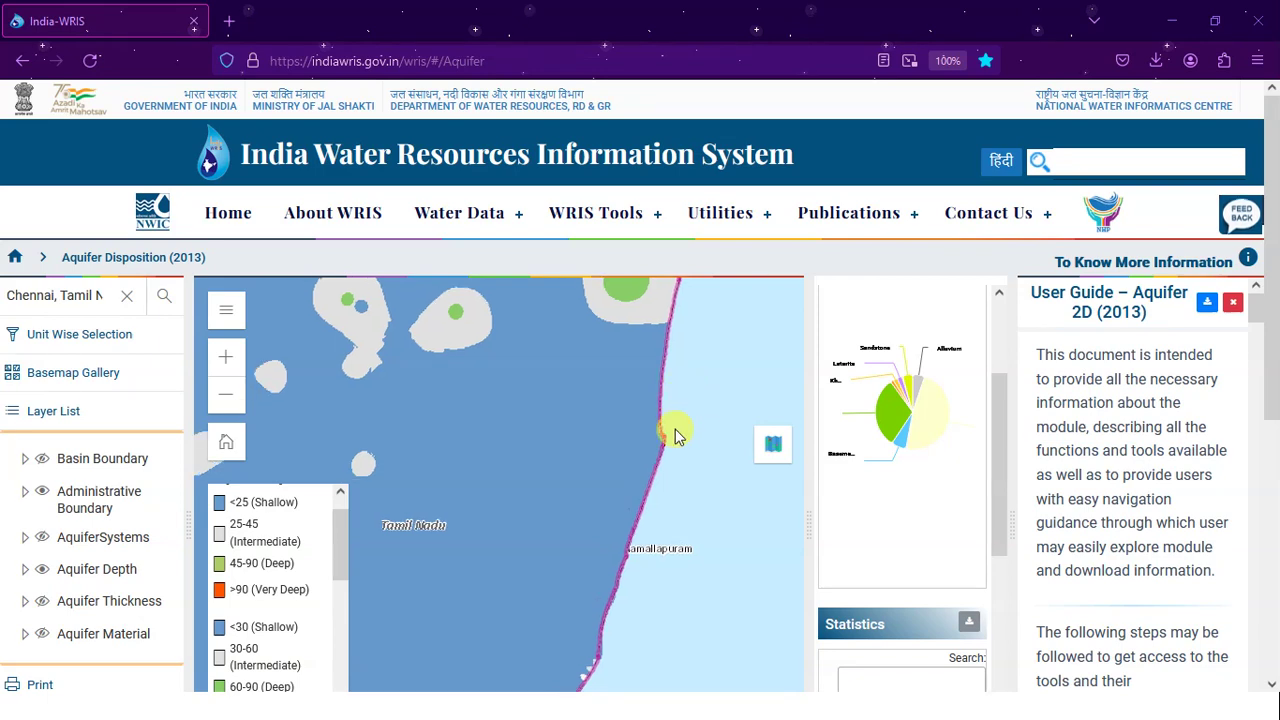
{"action": "scroll", "coordinate": [643, 490], "scroll_direction": "down", "scroll_amount": 3}
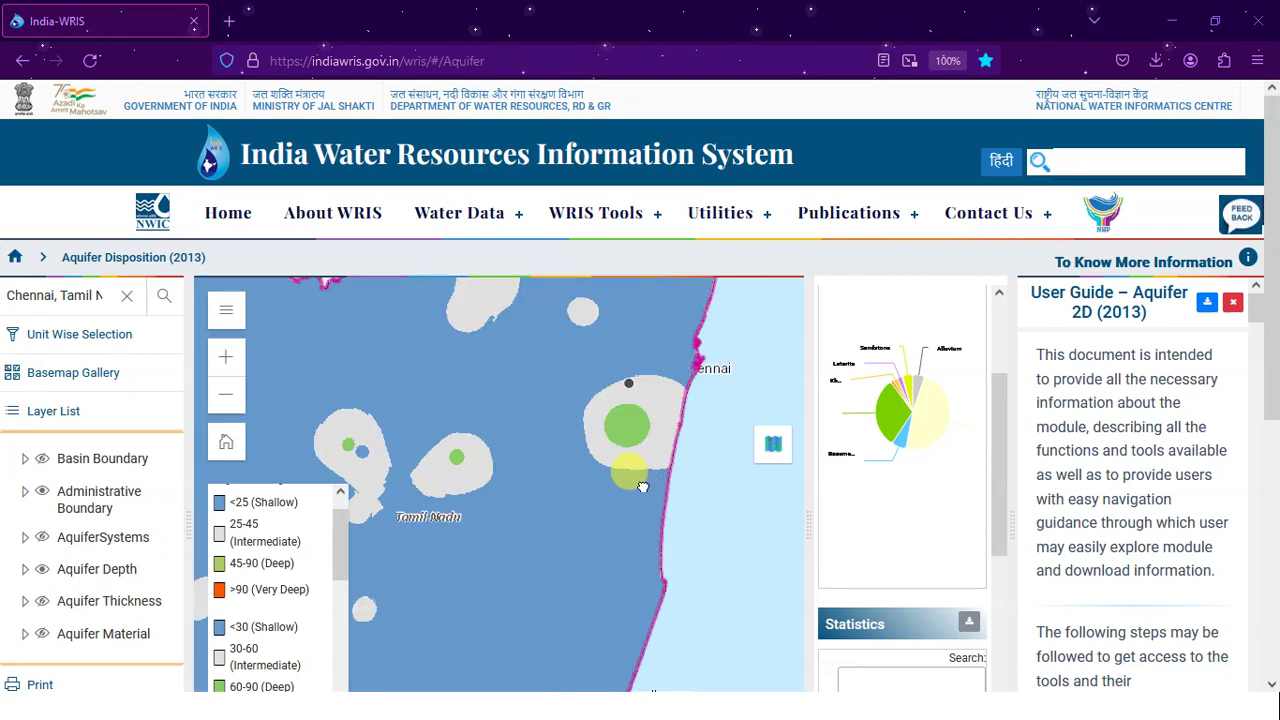
{"action": "scroll", "coordinate": [643, 487], "scroll_direction": "down", "scroll_amount": 1}
{"action": "left_click_drag", "start_coordinate": [643, 487], "coordinate": [558, 430]}
{"action": "scroll", "coordinate": [560, 430], "scroll_direction": "up", "scroll_amount": 1}
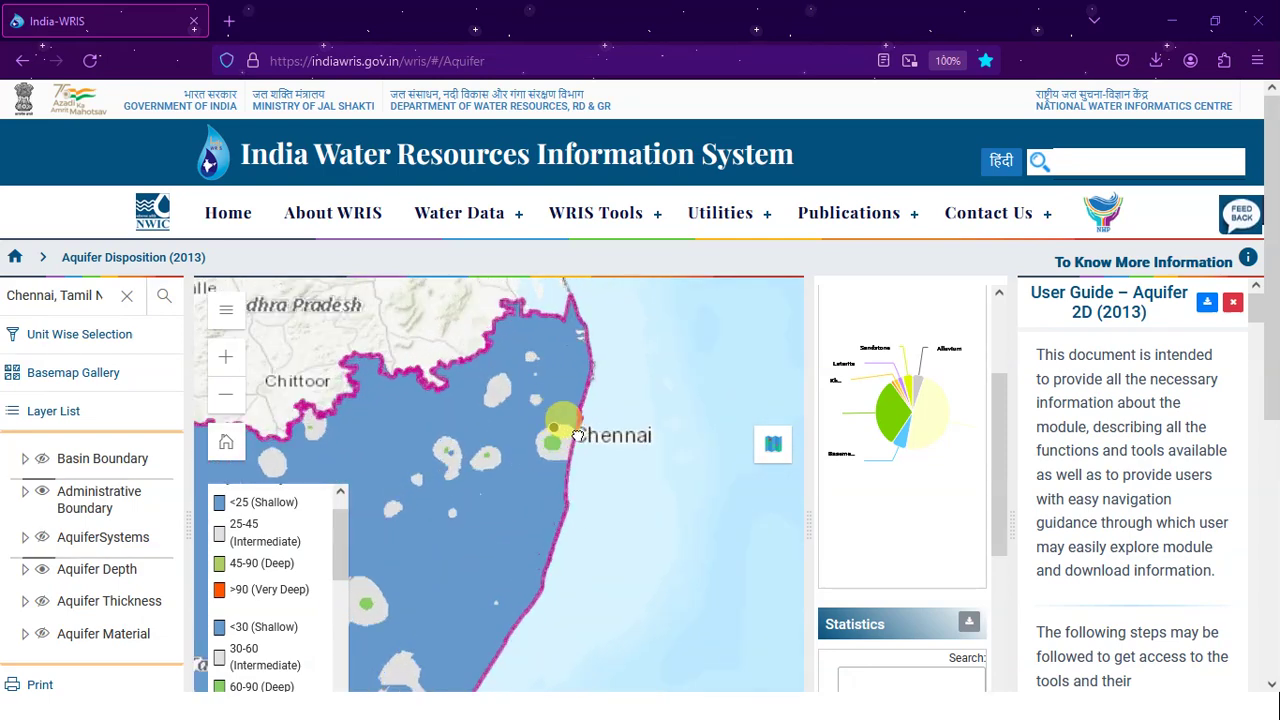
{"action": "scroll", "coordinate": [577, 432], "scroll_direction": "up", "scroll_amount": 1}
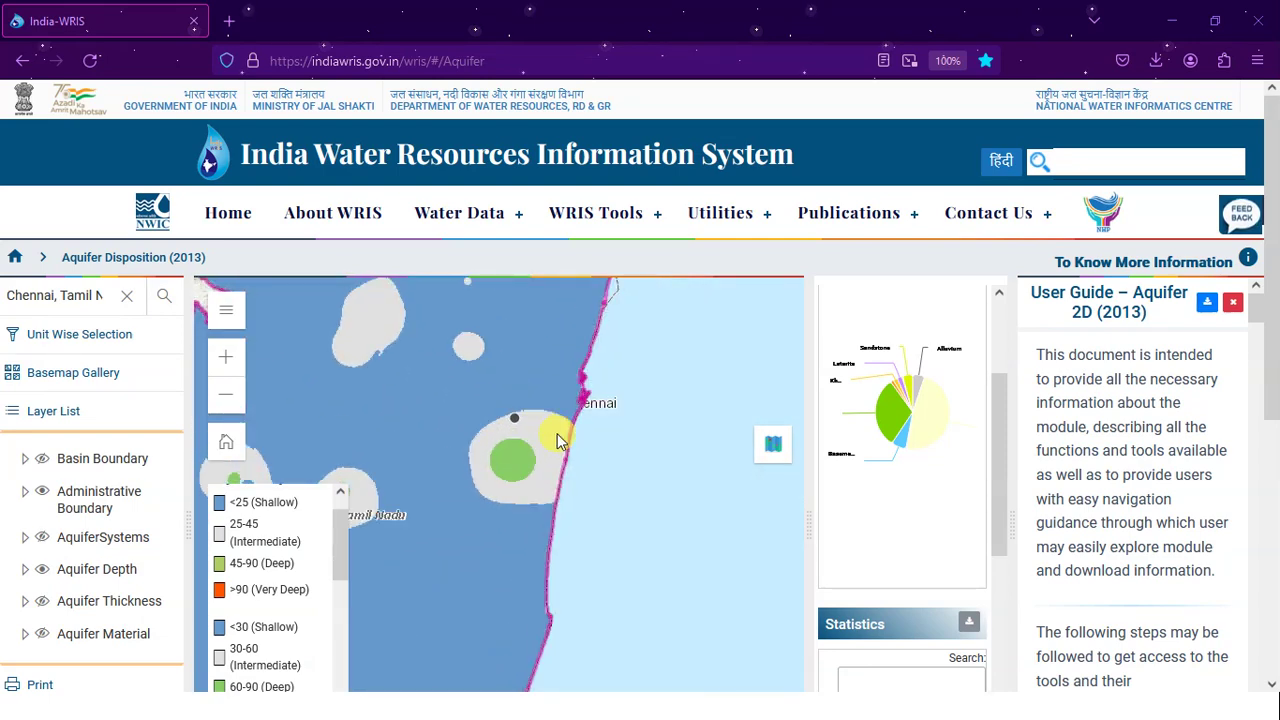
{"action": "scroll", "coordinate": [560, 443], "scroll_direction": "down", "scroll_amount": 1}
{"action": "left_click_drag", "start_coordinate": [557, 440], "coordinate": [590, 460]}
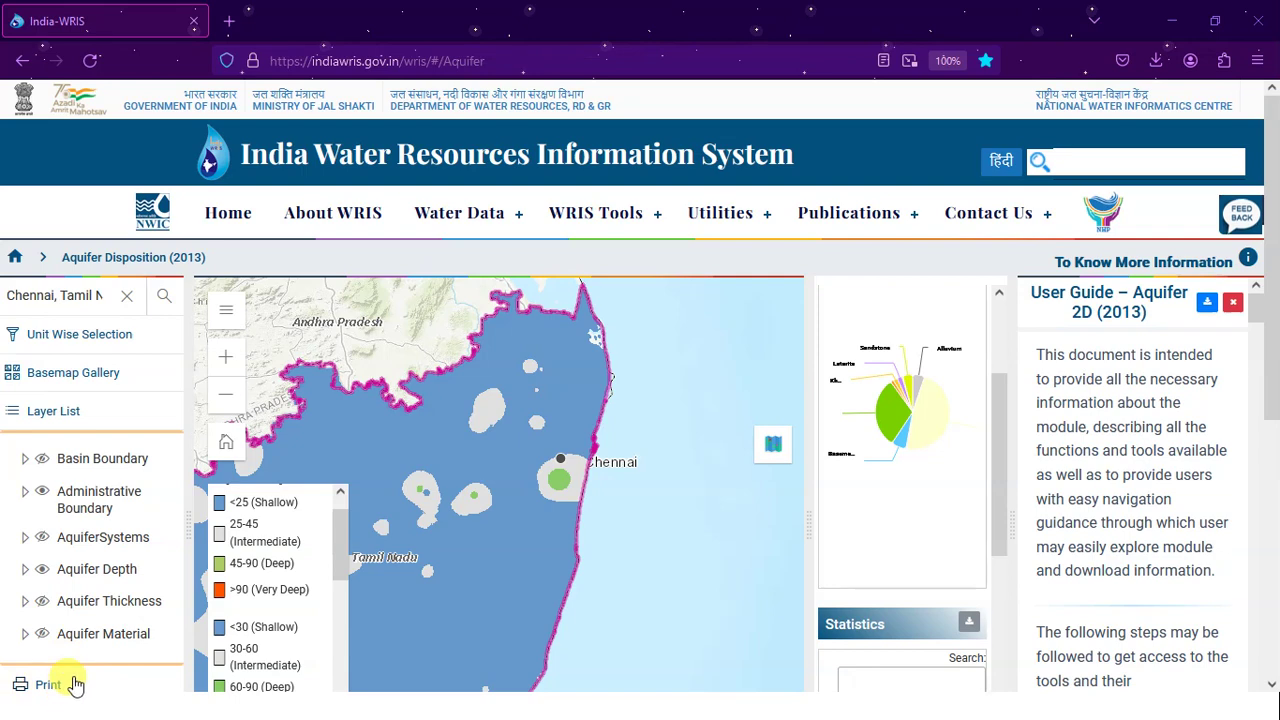
{"action": "scroll", "coordinate": [66, 580], "scroll_direction": "down", "scroll_amount": 3}
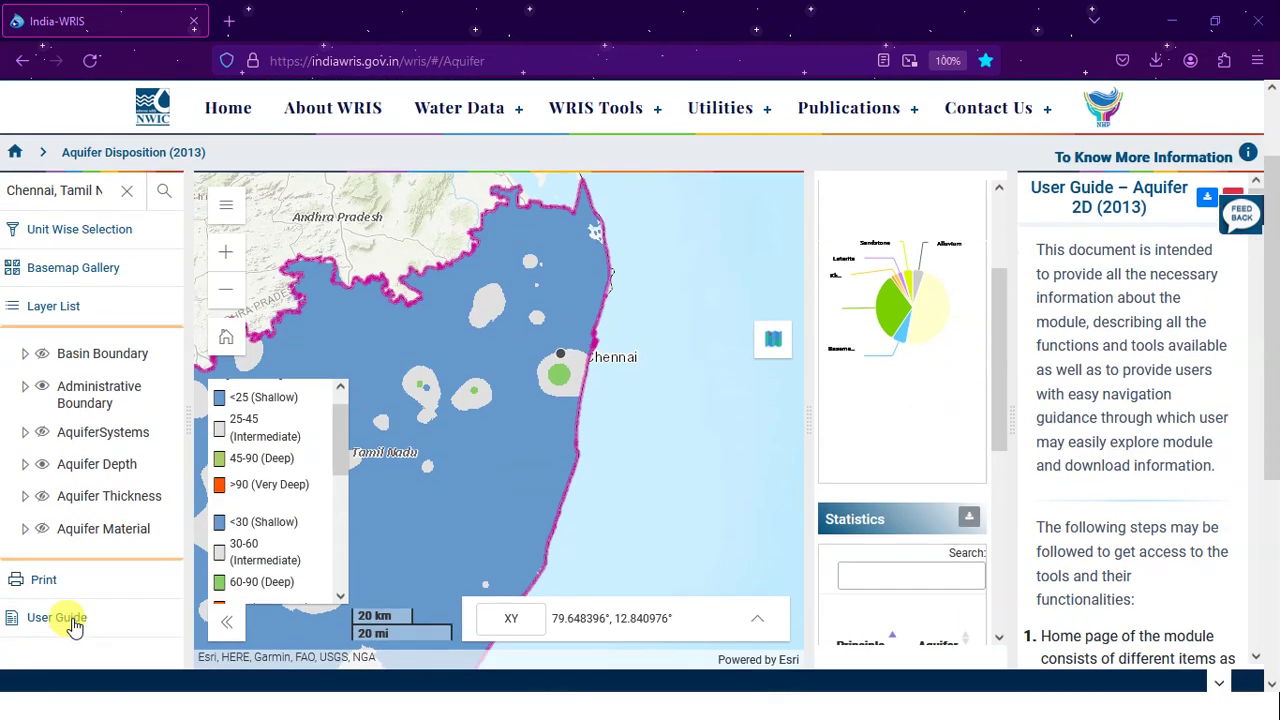
Step: Rename the export to Aquifer_Depth and export it as a 300 DPI TIFF
{"action": "left_click", "coordinate": [55, 438]}
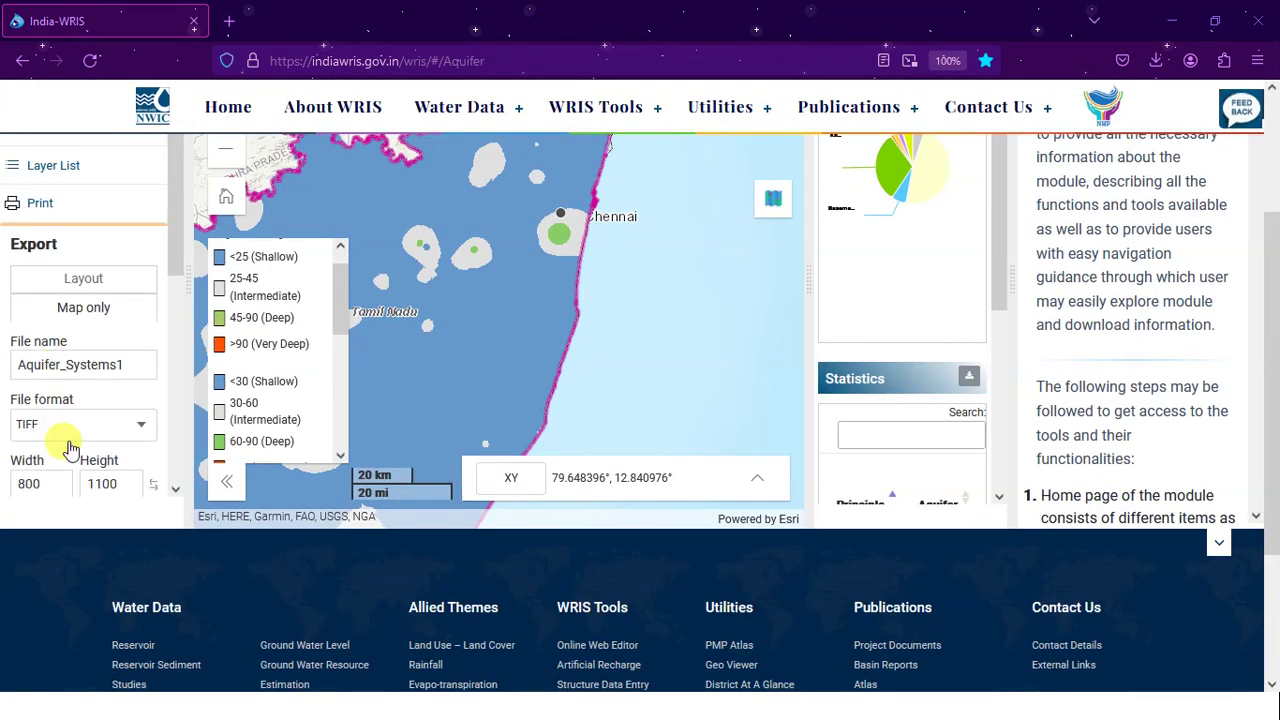
{"action": "left_click", "coordinate": [124, 365]}
{"action": "left_click_drag", "start_coordinate": [122, 366], "coordinate": [59, 369]}
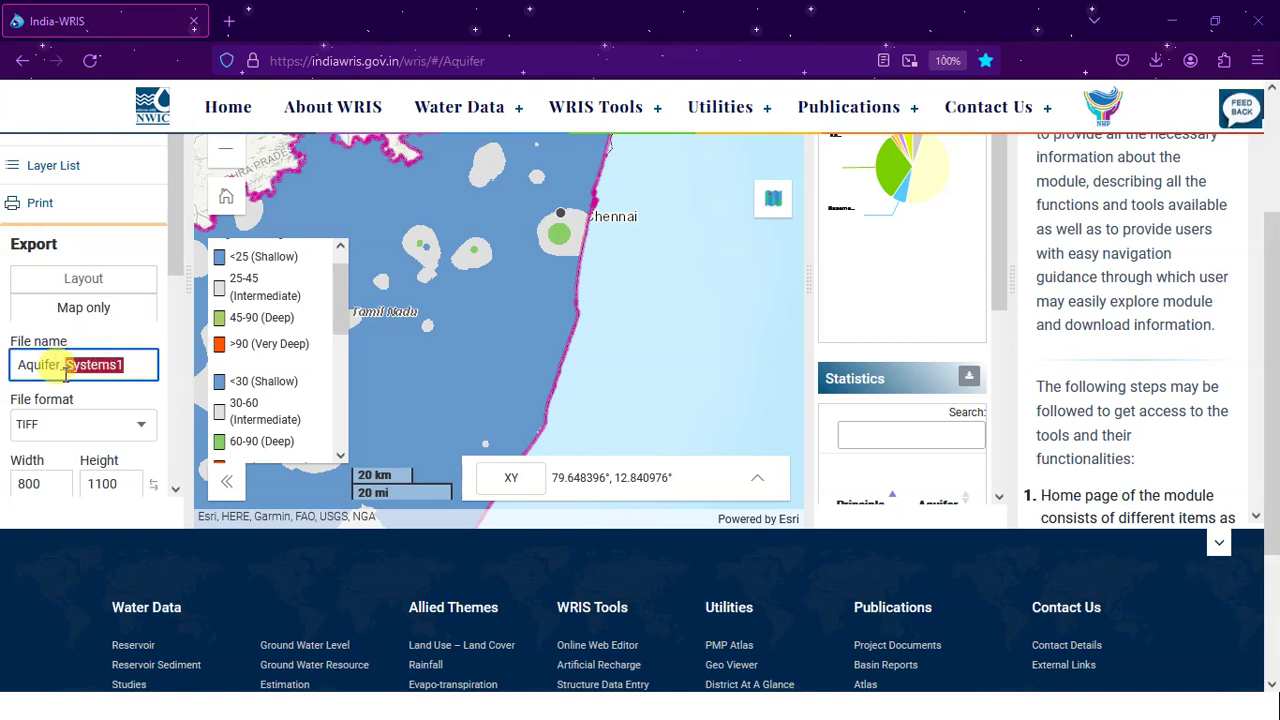
{"action": "type", "text": "_Depth"}
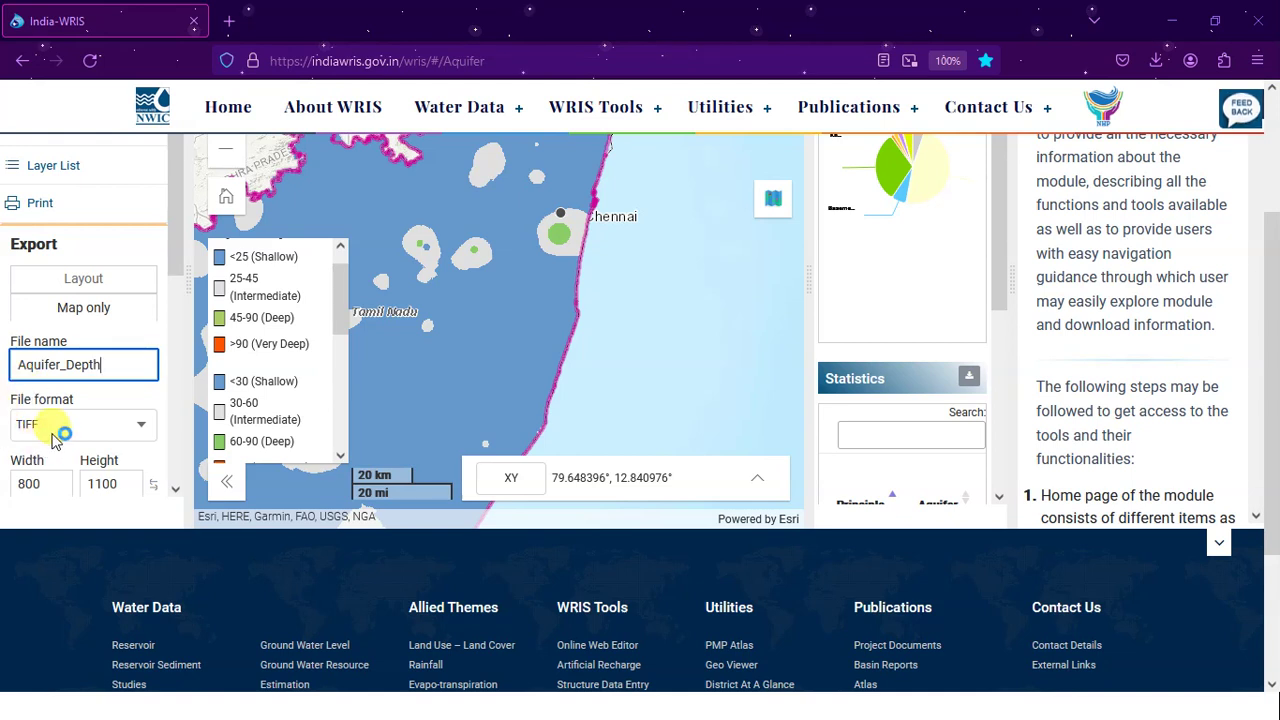
{"action": "scroll", "coordinate": [100, 385], "scroll_direction": "down", "scroll_amount": 3}
{"action": "scroll", "coordinate": [108, 396], "scroll_direction": "down", "scroll_amount": 1}
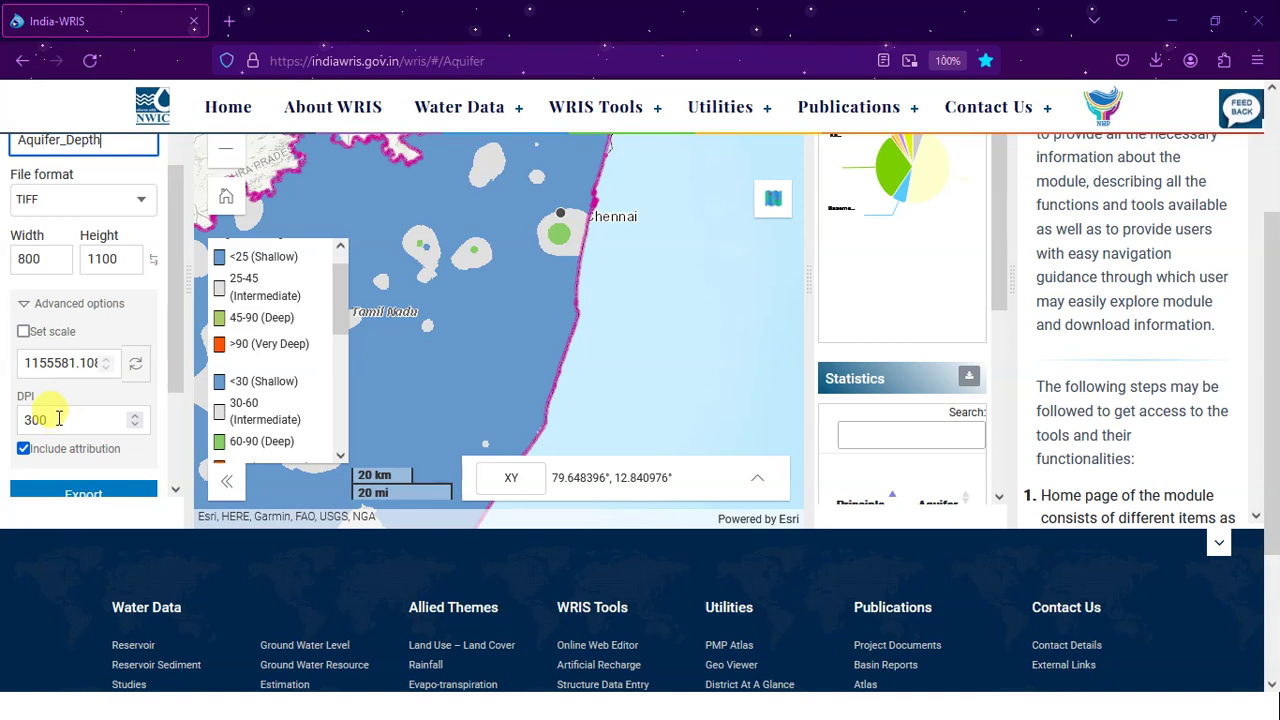
{"action": "scroll", "coordinate": [85, 345], "scroll_direction": "down", "scroll_amount": 3}
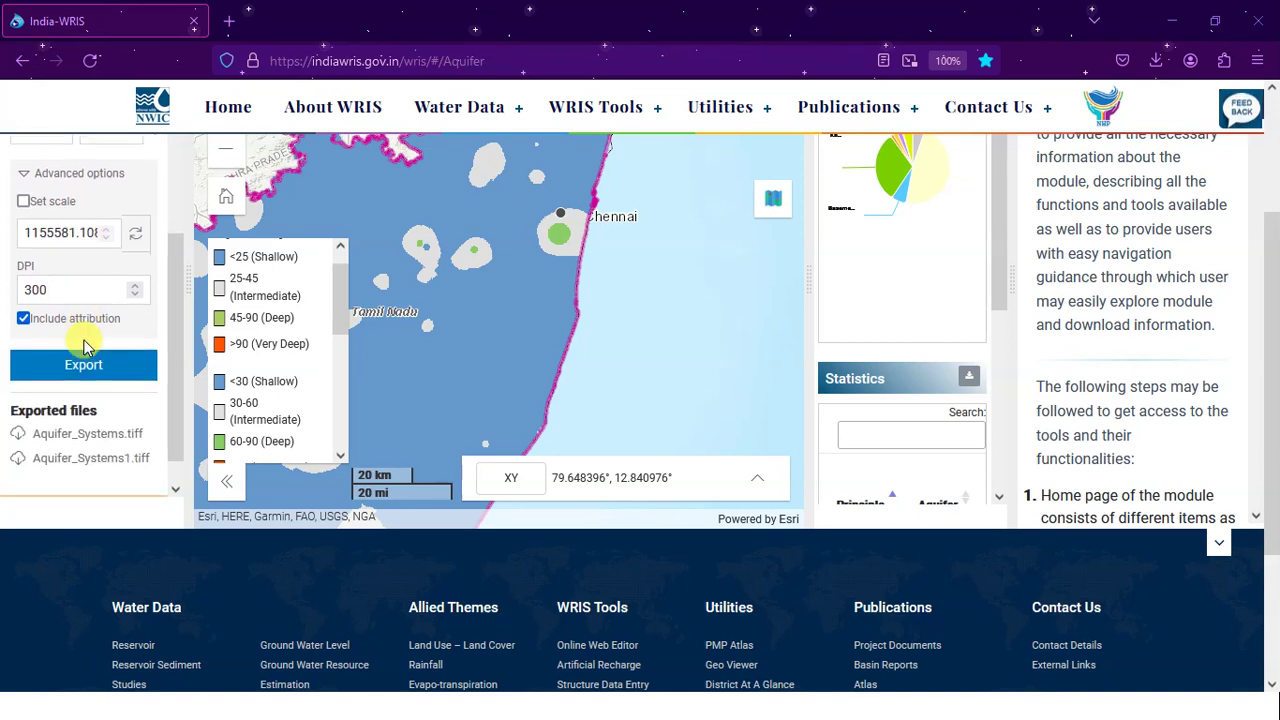
{"action": "left_click", "coordinate": [93, 338]}
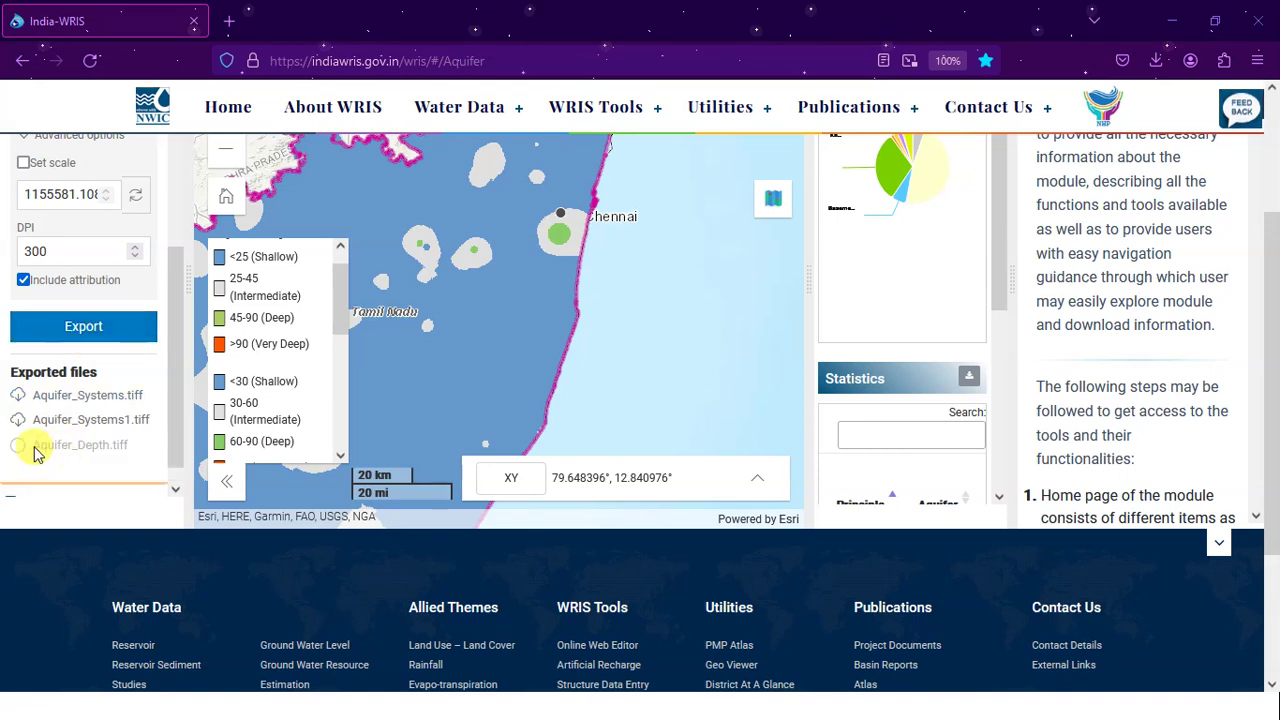
{"action": "scroll", "coordinate": [70, 440], "scroll_direction": "down", "scroll_amount": 1}
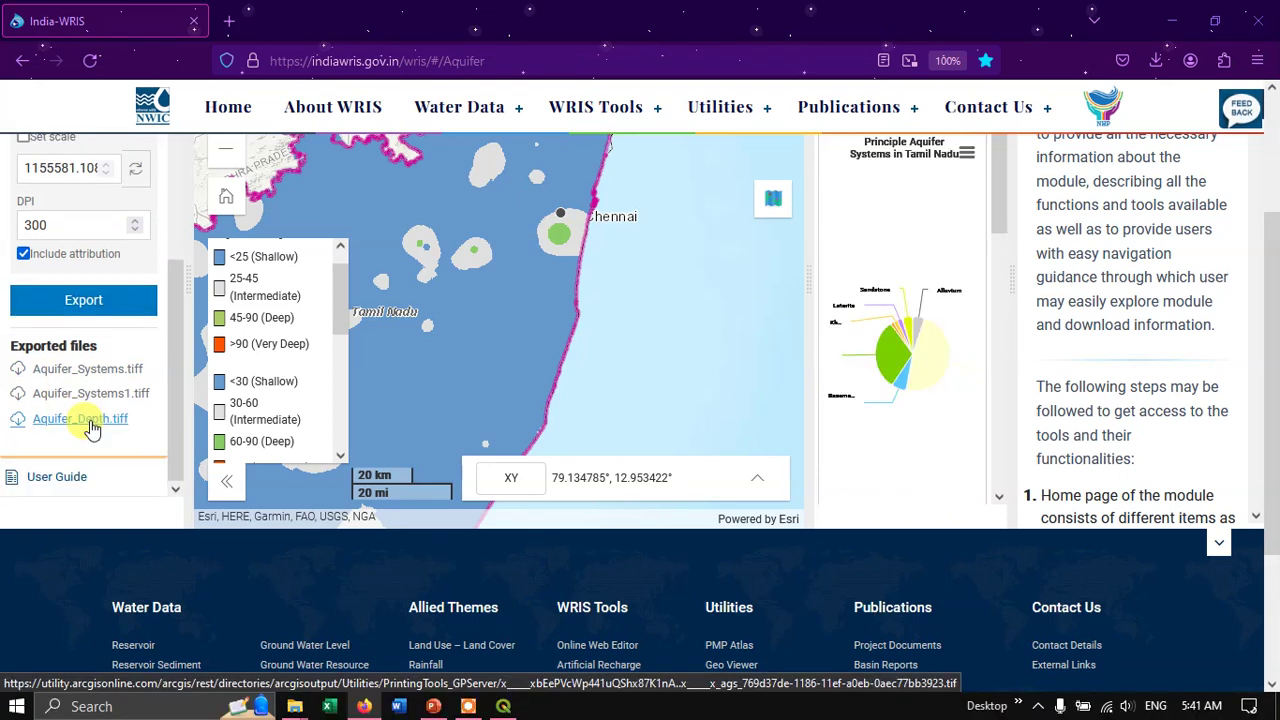
Step: Download the 113 KB Aquifer_Depth.tiff and go back to the Layer List
{"action": "left_click", "coordinate": [91, 424]}
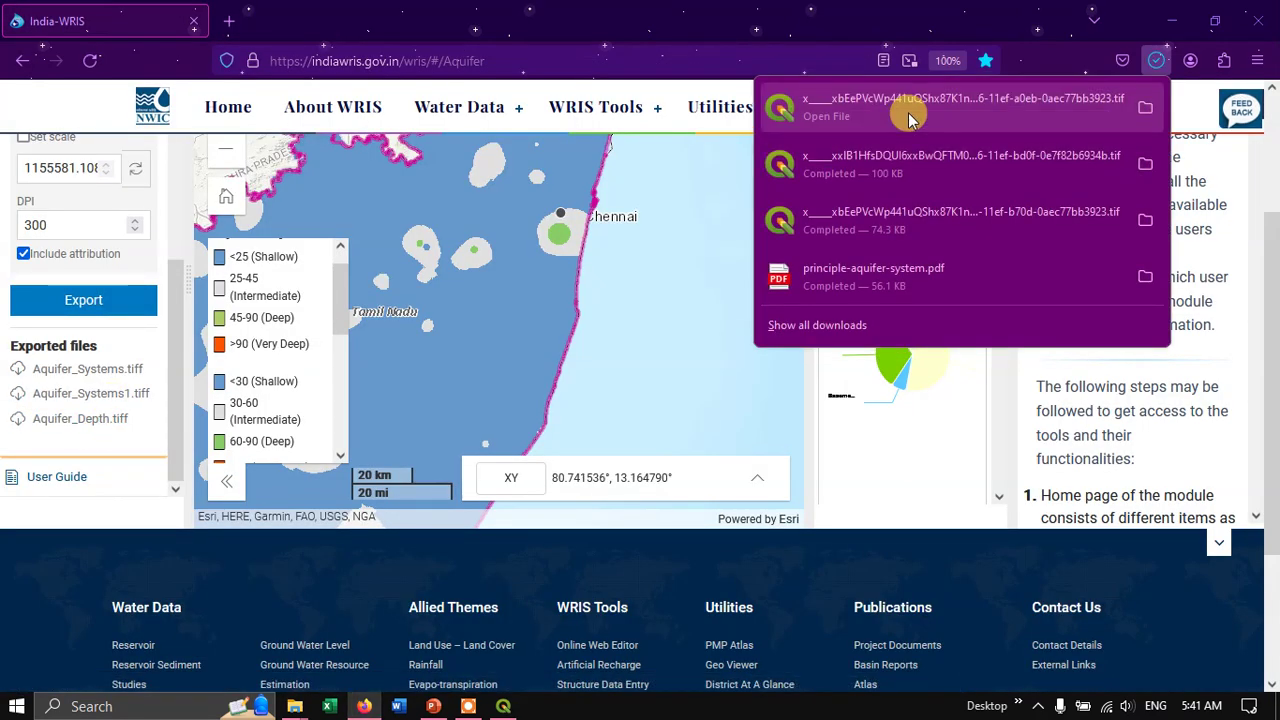
{"action": "scroll", "coordinate": [65, 270], "scroll_direction": "up", "scroll_amount": 1}
{"action": "scroll", "coordinate": [65, 270], "scroll_direction": "up", "scroll_amount": 10}
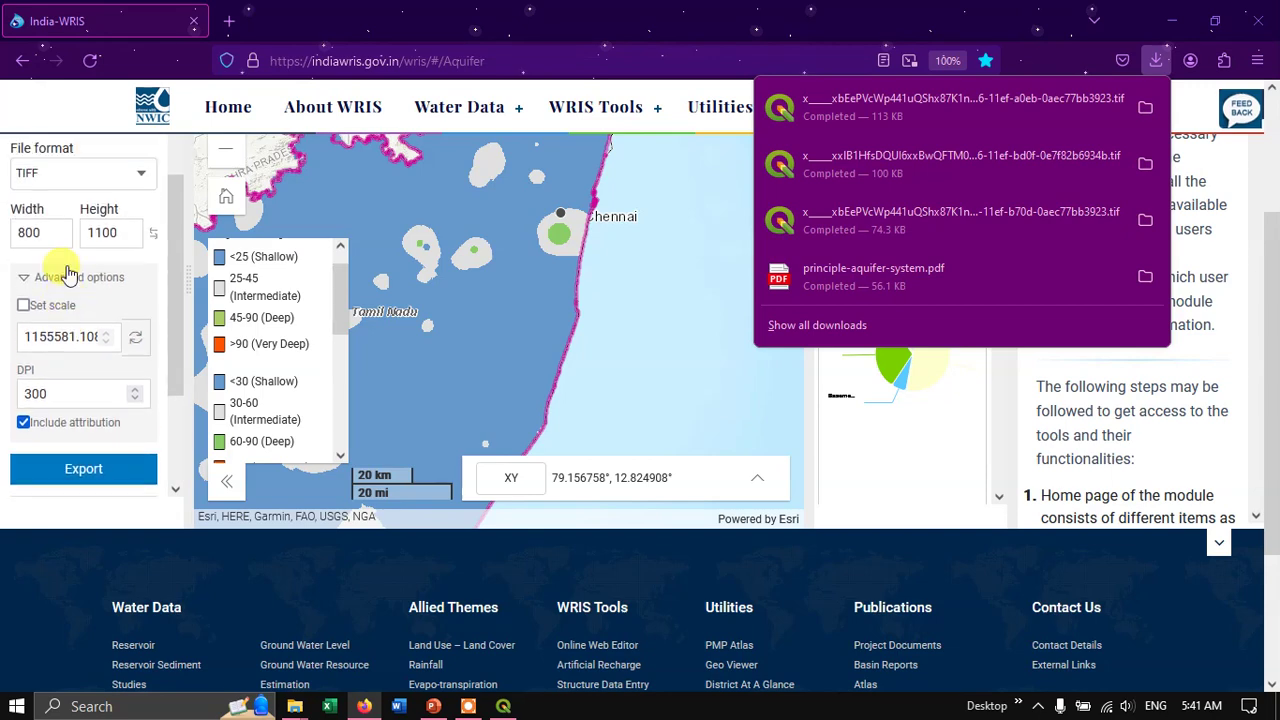
{"action": "scroll", "coordinate": [83, 296], "scroll_direction": "up", "scroll_amount": 3}
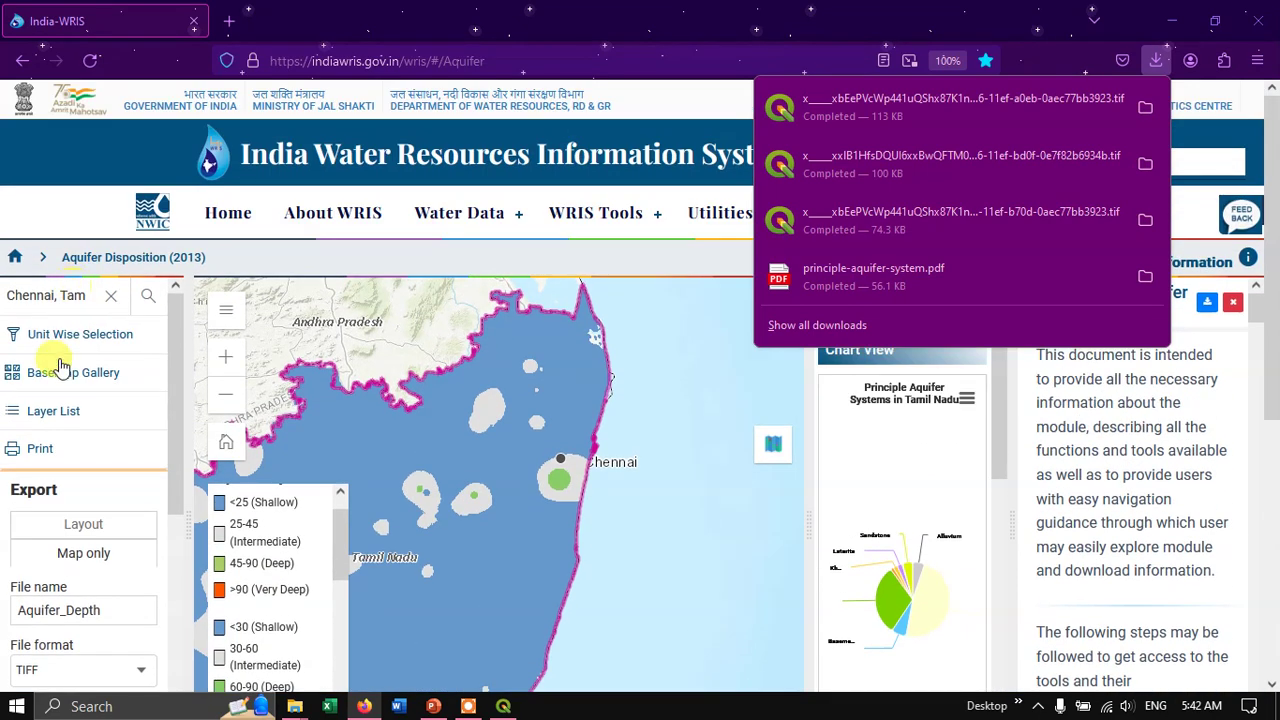
{"action": "left_click", "coordinate": [48, 410]}
{"action": "scroll", "coordinate": [86, 500], "scroll_direction": "down", "scroll_amount": 1}
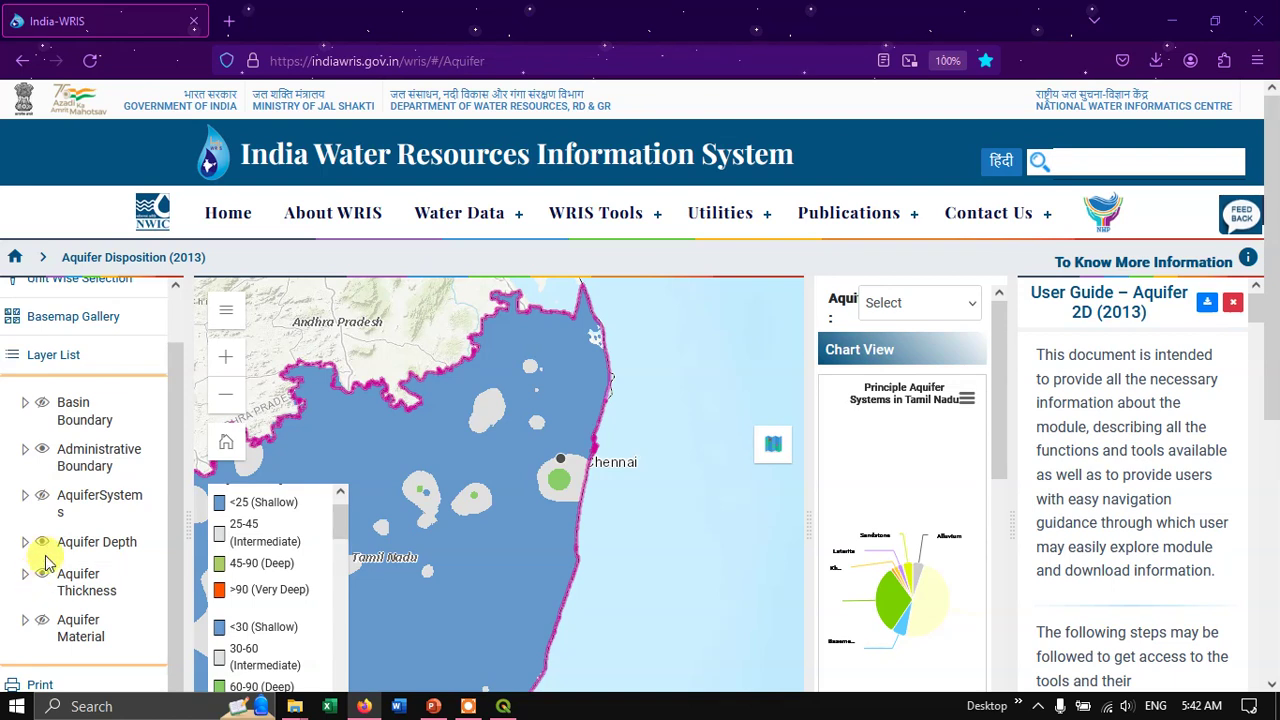
Step: Show the Aquifer Thickness layer, frame the Chennai coast, and review its <50 to >150 legend
{"action": "left_click", "coordinate": [43, 544]}
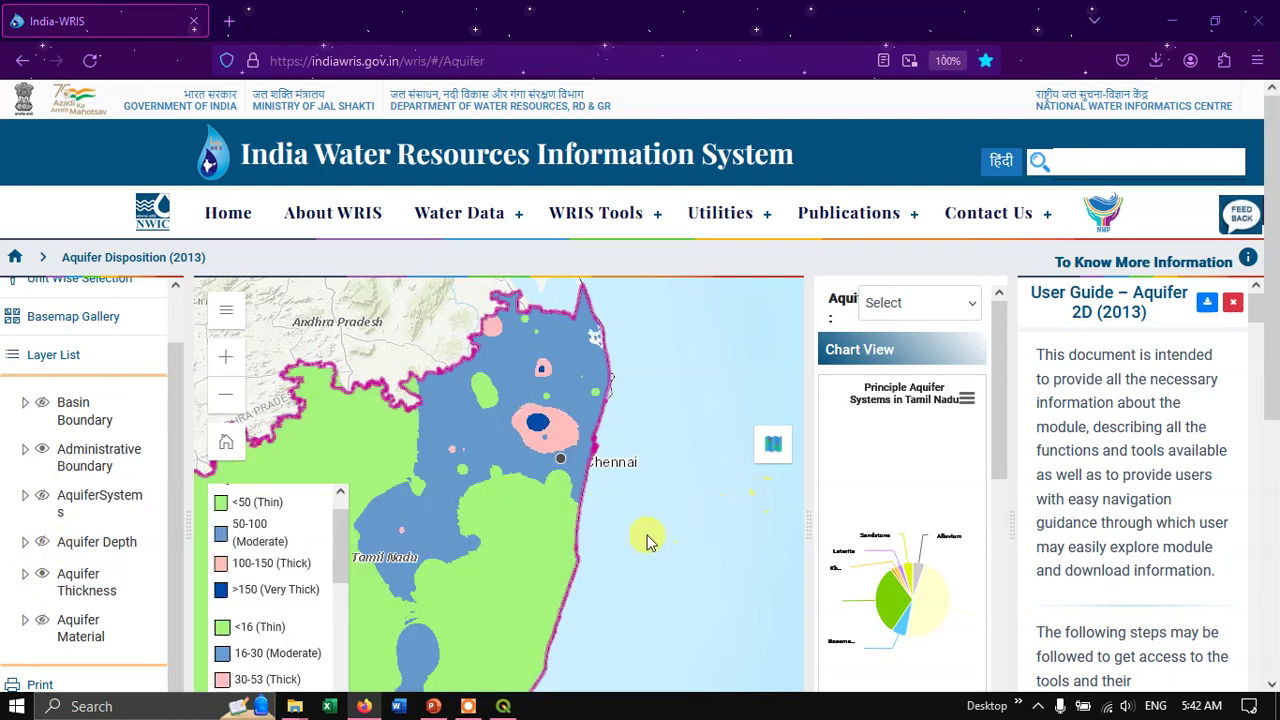
{"action": "mouse_move", "coordinate": [646, 541]}
{"action": "left_mouse_down"}
{"action": "mouse_move", "coordinate": [637, 509]}
{"action": "mouse_move", "coordinate": [617, 529]}
{"action": "mouse_move", "coordinate": [631, 548]}
{"action": "left_mouse_up"}
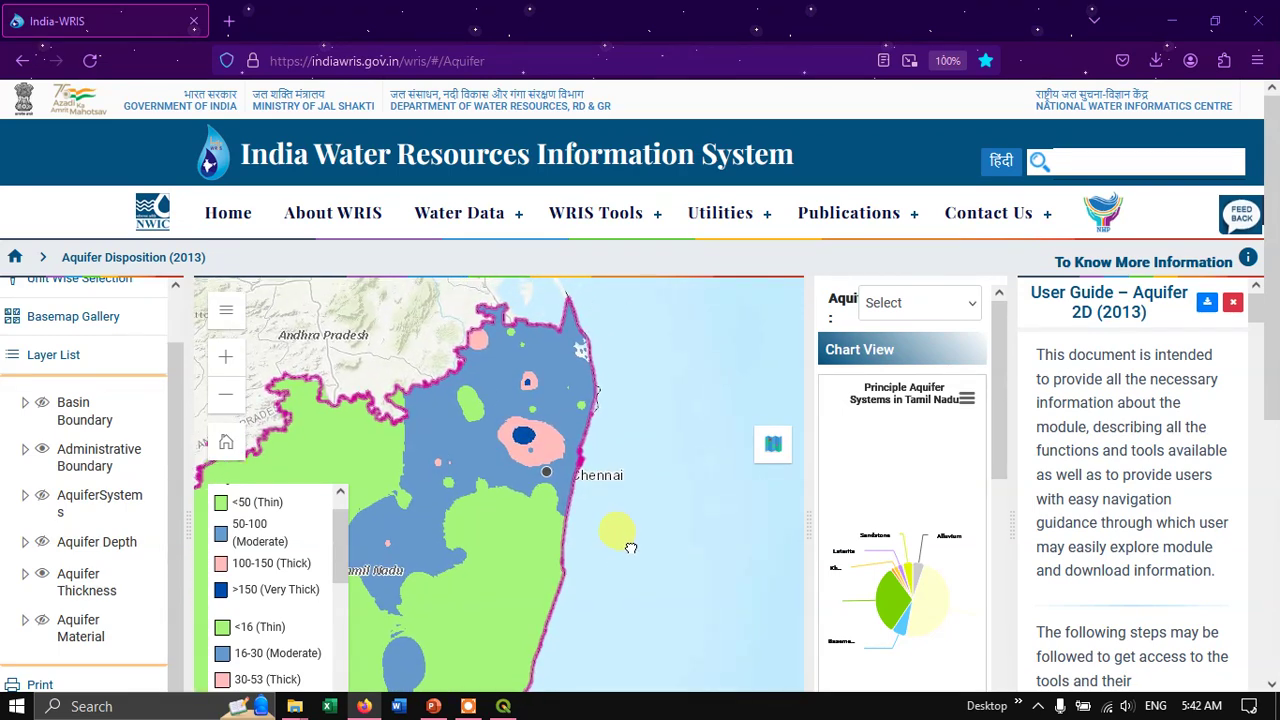
{"action": "scroll", "coordinate": [334, 636], "scroll_direction": "down", "scroll_amount": 3}
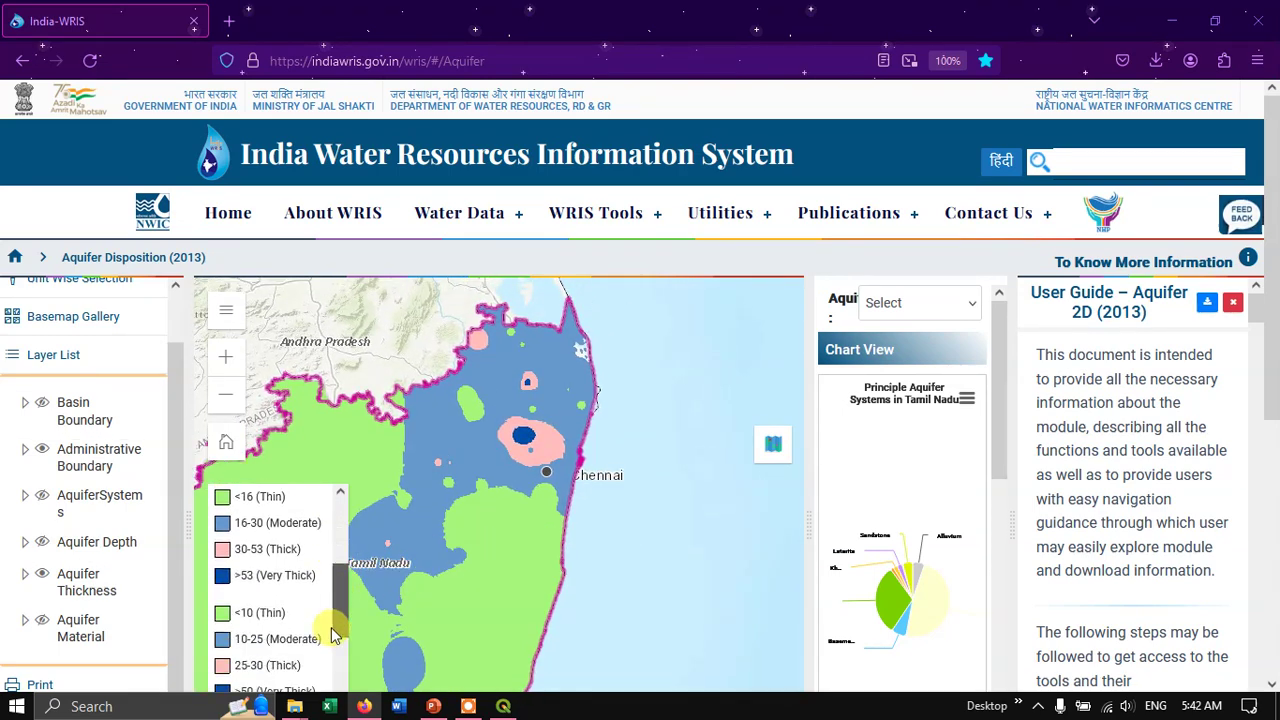
{"action": "left_click_drag", "start_coordinate": [334, 630], "coordinate": [341, 538]}
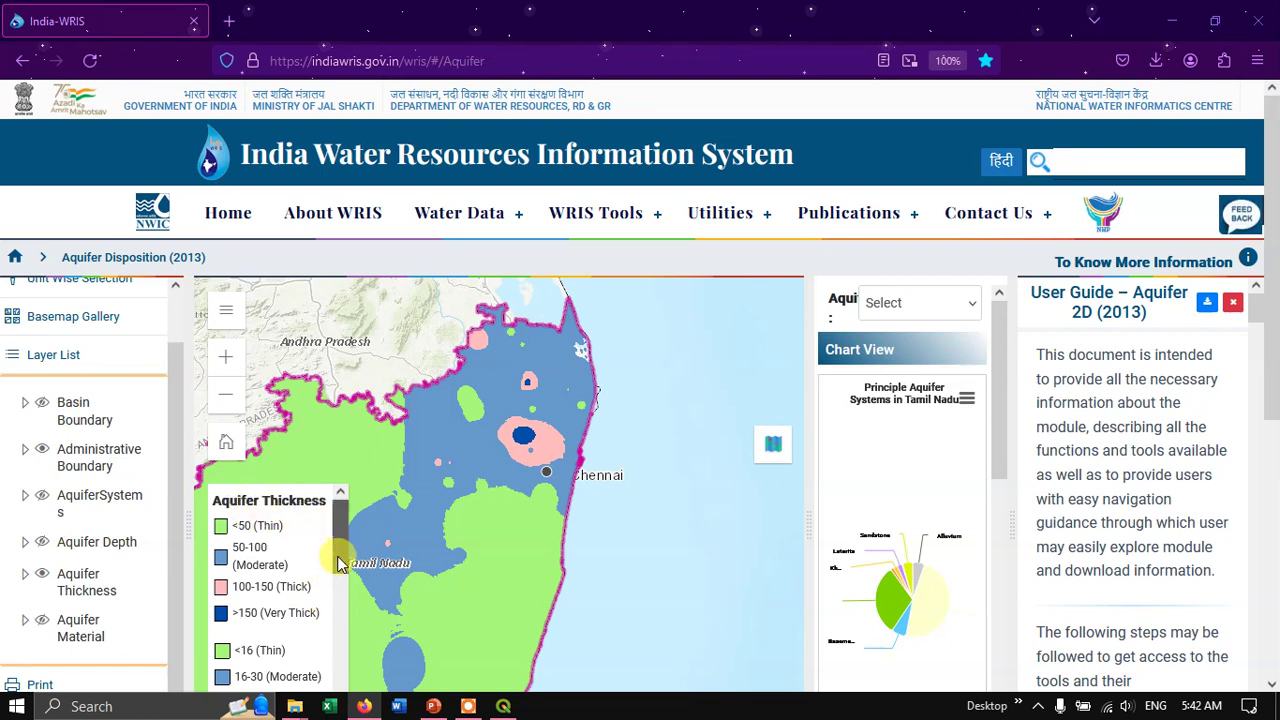
{"action": "left_click_drag", "start_coordinate": [334, 571], "coordinate": [347, 539]}
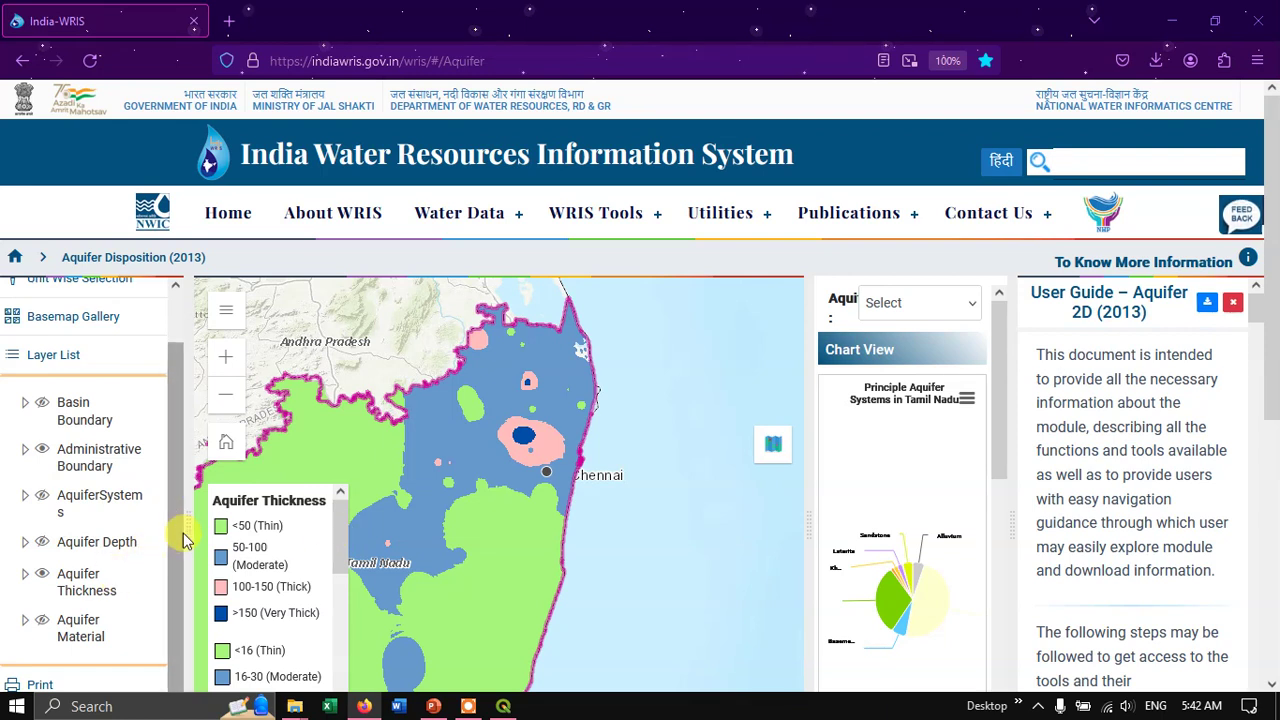
Step: Export the Thickness map as a TIFF named Aquifer_Thickness, then return to the Layer List
{"action": "left_click", "coordinate": [47, 684]}
{"action": "scroll", "coordinate": [94, 525], "scroll_direction": "down", "scroll_amount": 2}
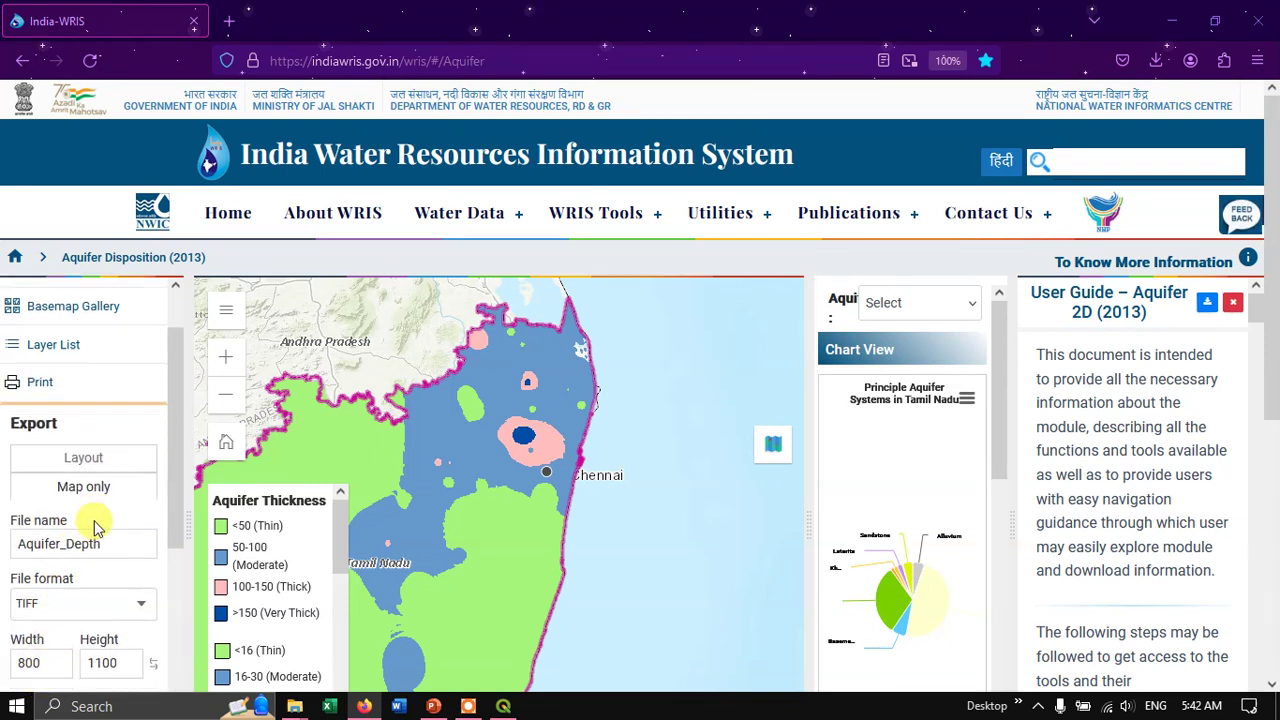
{"action": "scroll", "coordinate": [97, 530], "scroll_direction": "down", "scroll_amount": 3}
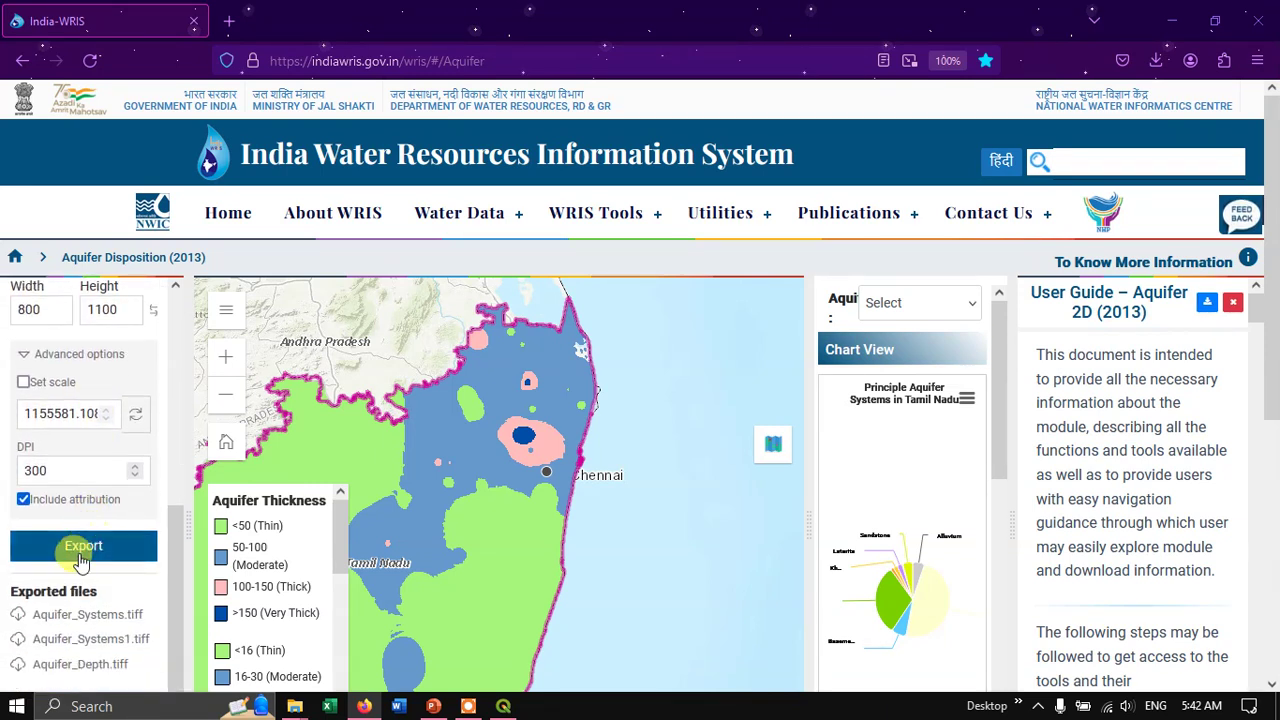
{"action": "scroll", "coordinate": [78, 471], "scroll_direction": "up", "scroll_amount": 5}
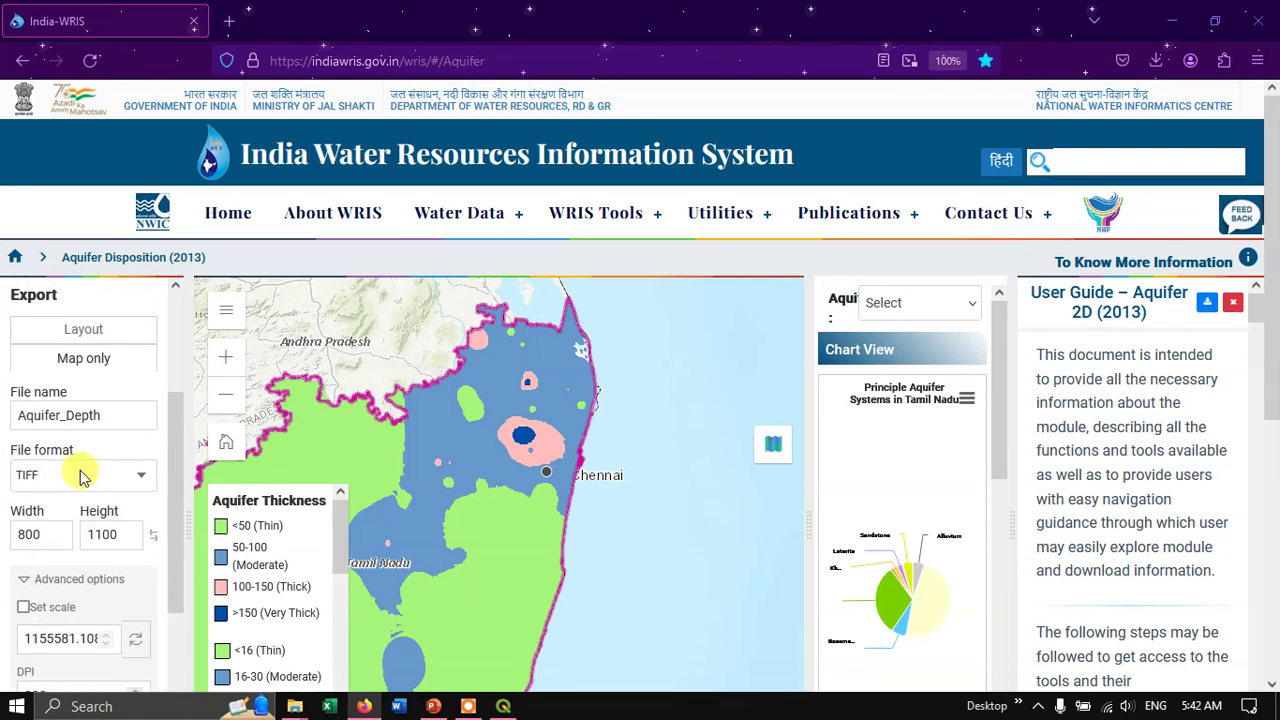
{"action": "left_click", "coordinate": [99, 475]}
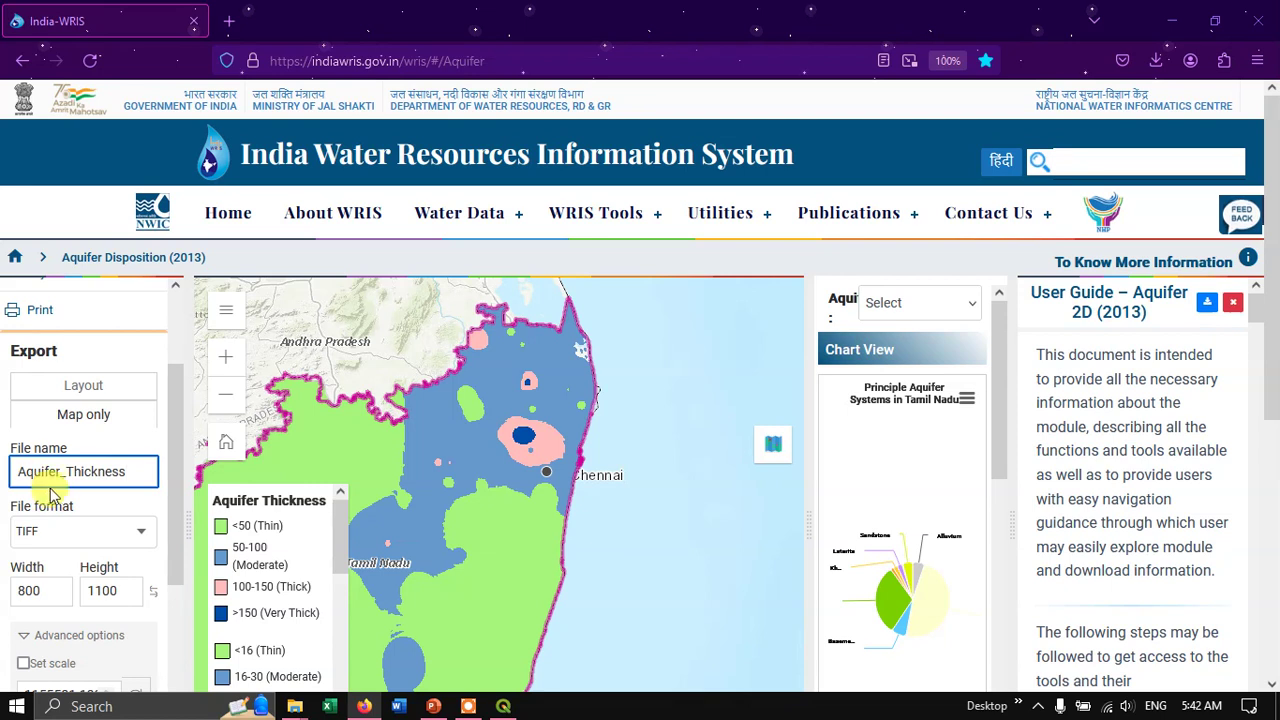
{"action": "left_click_drag", "start_coordinate": [170, 536], "coordinate": [163, 691]}
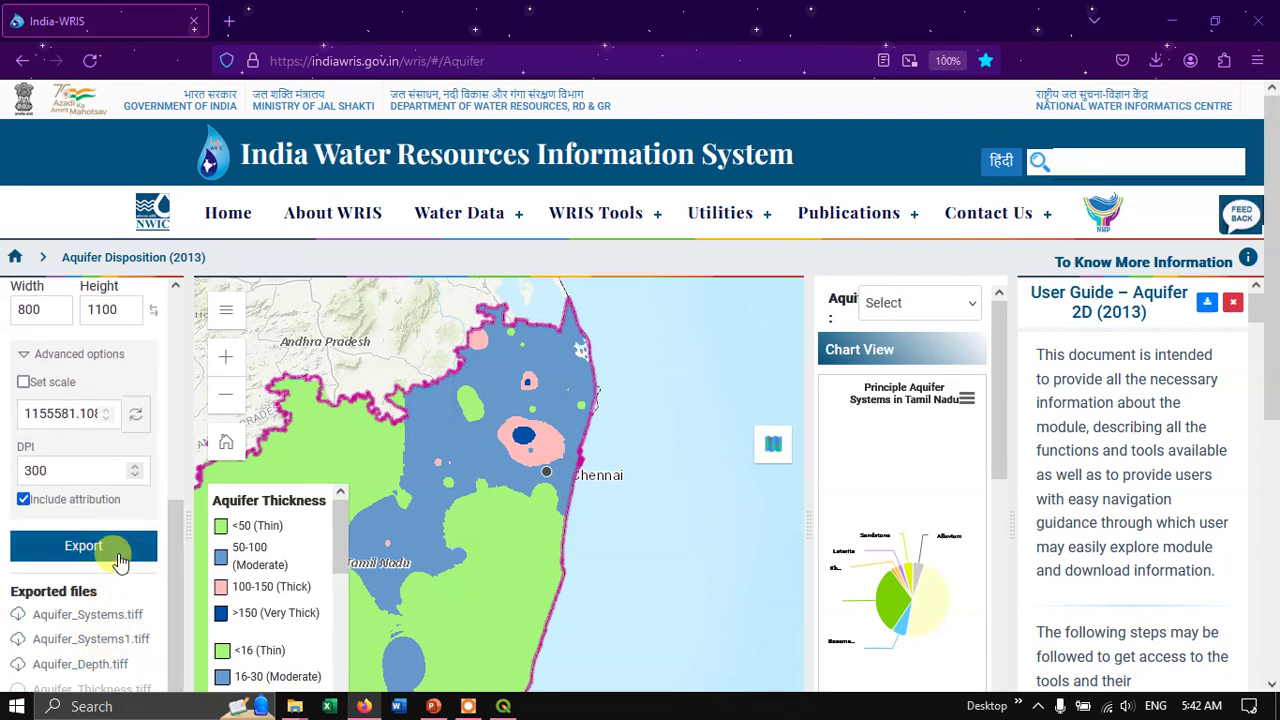
{"action": "scroll", "coordinate": [110, 570], "scroll_direction": "down", "scroll_amount": 1}
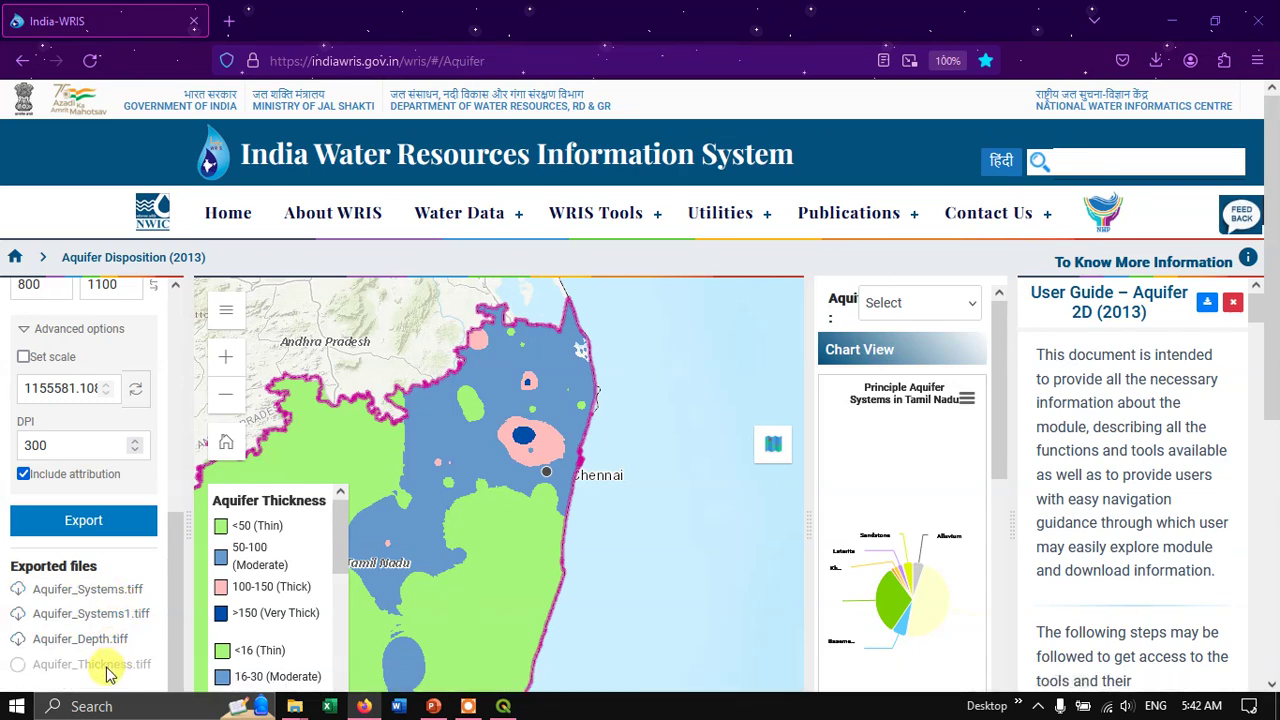
{"action": "scroll", "coordinate": [105, 548], "scroll_direction": "up", "scroll_amount": 8}
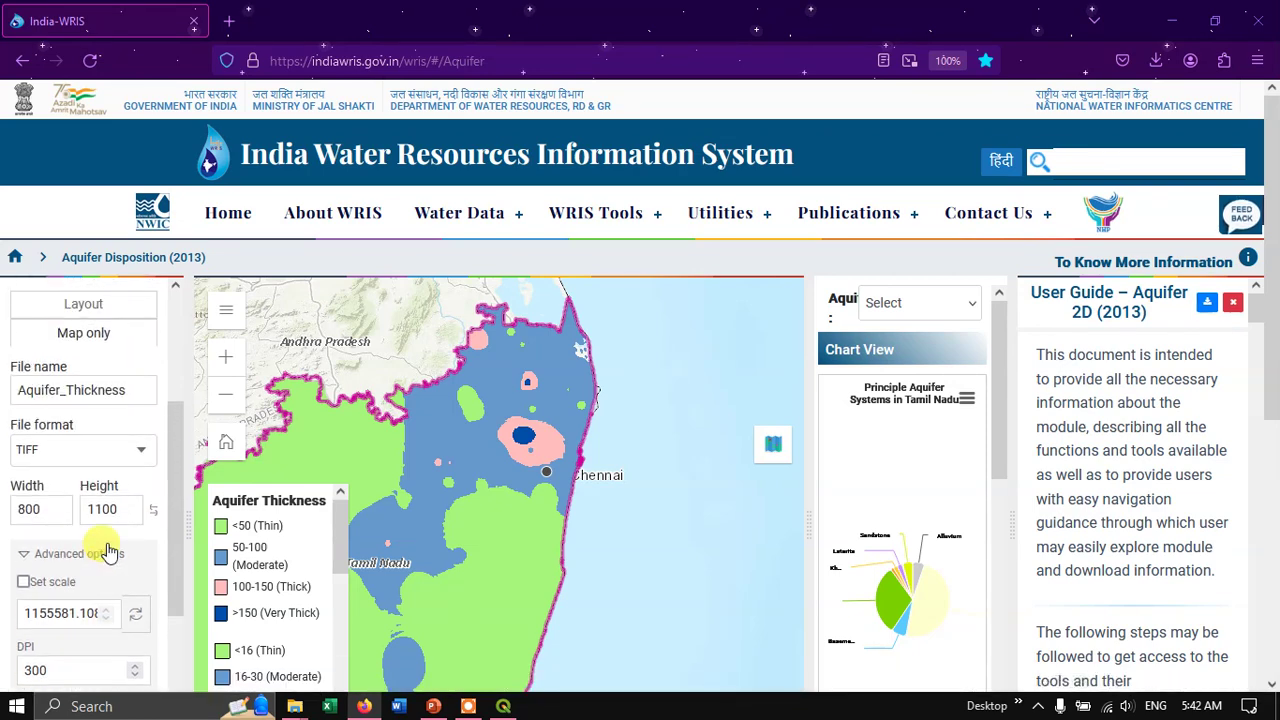
{"action": "left_click", "coordinate": [40, 405]}
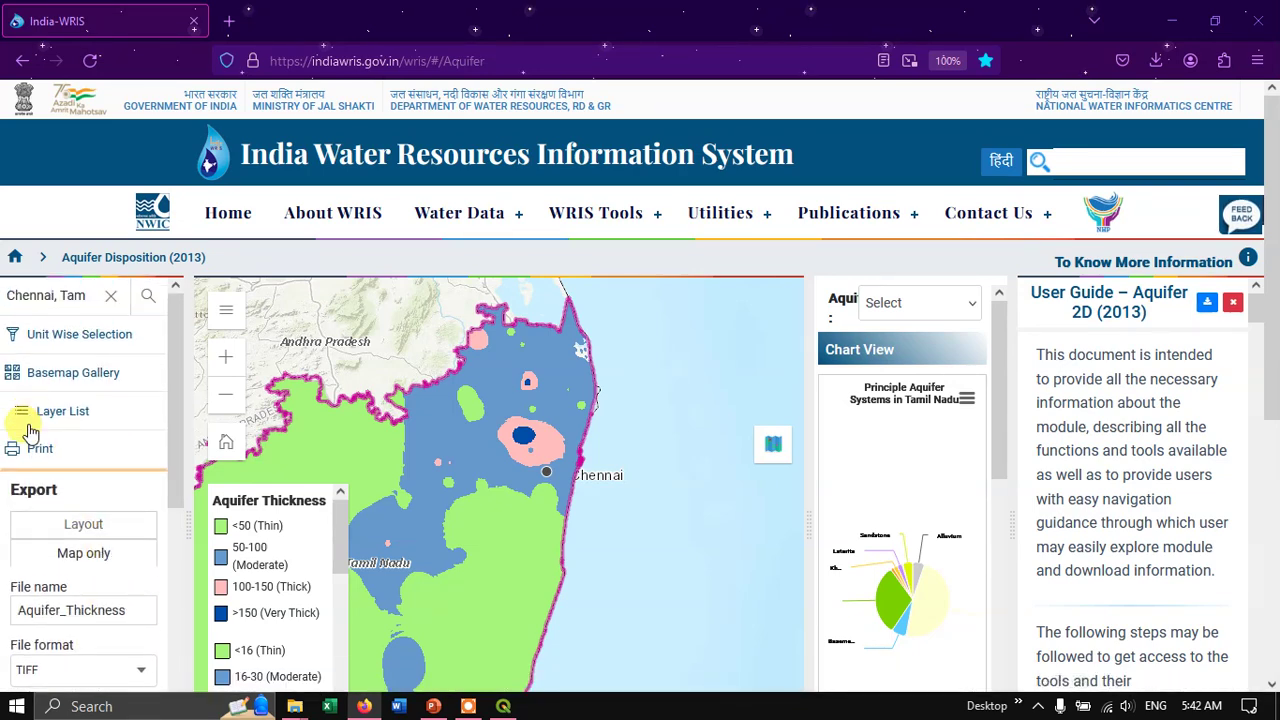
Step: Hide Aquifer Thickness and show Aquifer Material in the Layer List, with its three-class legend
{"action": "scroll", "coordinate": [65, 515], "scroll_direction": "down", "scroll_amount": 2}
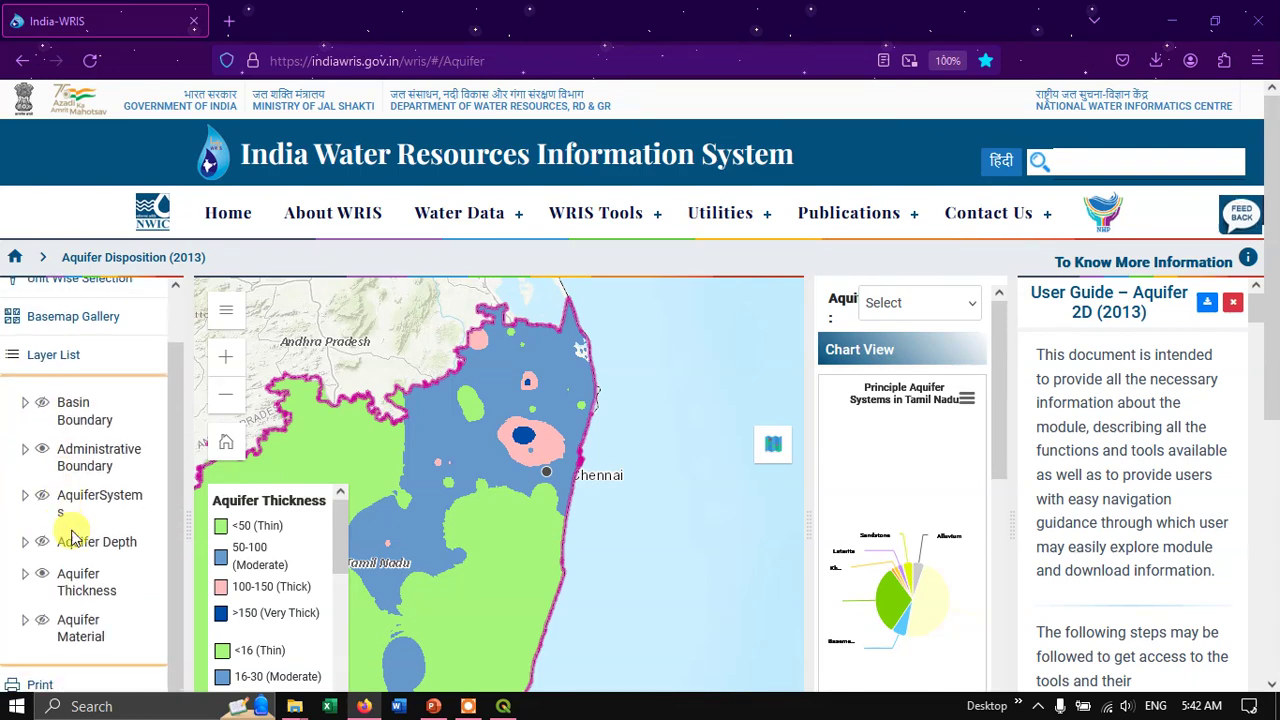
{"action": "left_click", "coordinate": [41, 574]}
{"action": "left_click", "coordinate": [47, 624]}
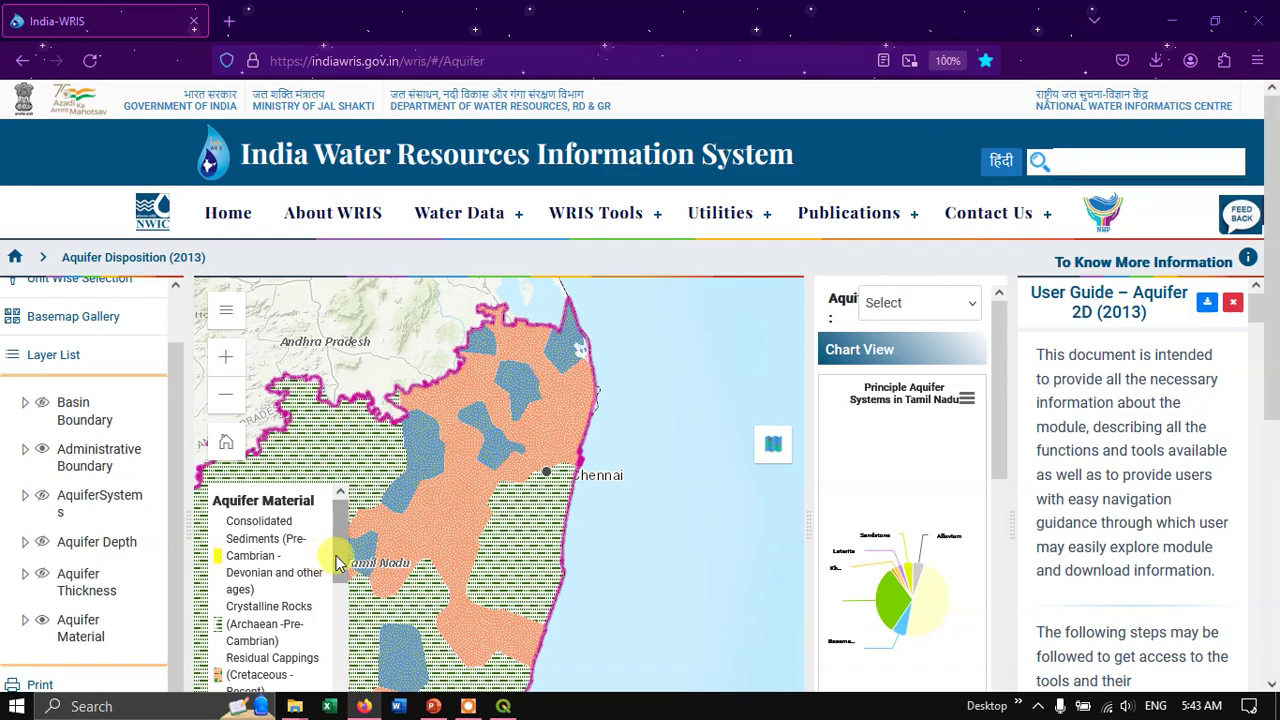
{"action": "scroll", "coordinate": [338, 563], "scroll_direction": "down", "scroll_amount": 1}
{"action": "left_click_drag", "start_coordinate": [338, 563], "coordinate": [340, 578]}
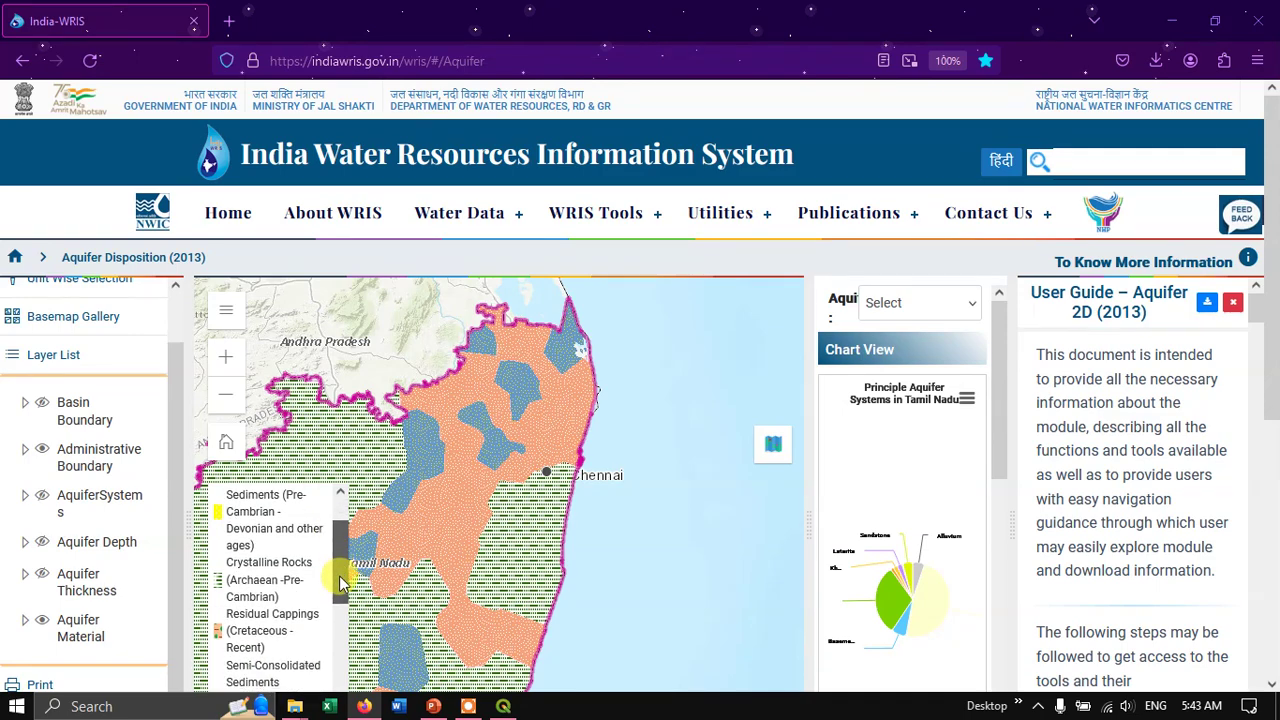
{"action": "scroll", "coordinate": [524, 484], "scroll_direction": "up", "scroll_amount": 1}
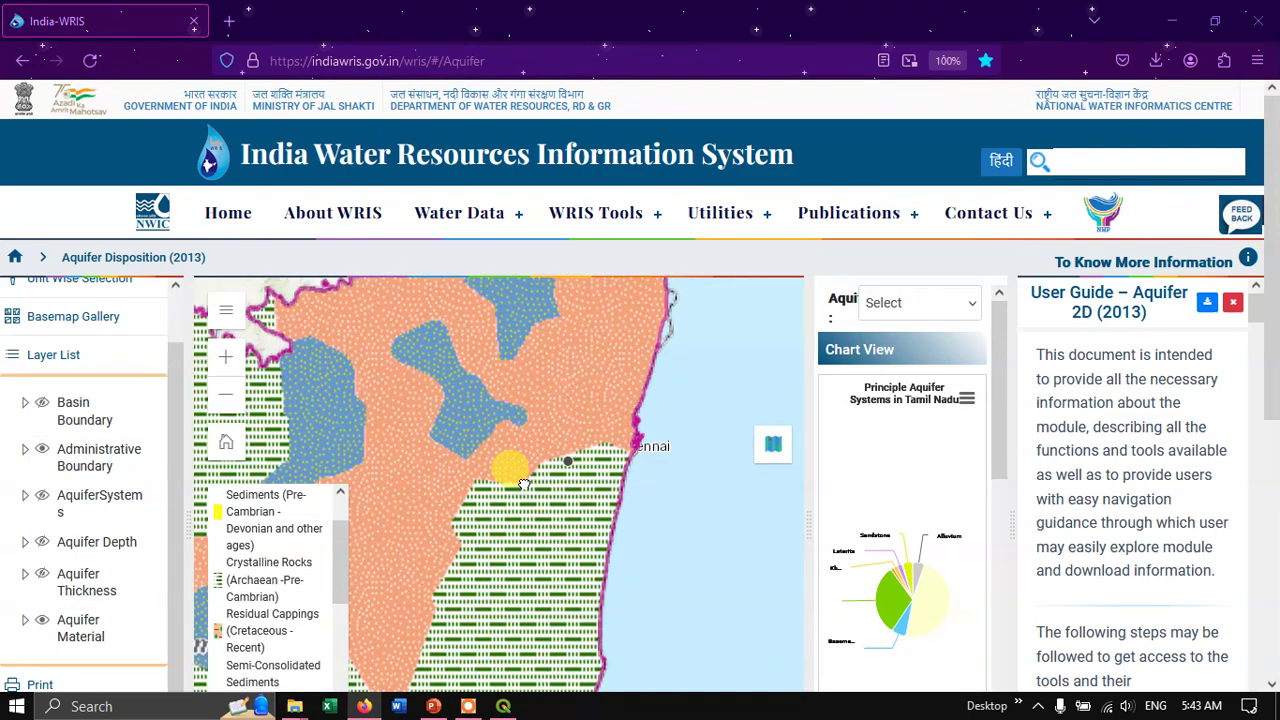
{"action": "scroll", "coordinate": [525, 486], "scroll_direction": "down", "scroll_amount": 2}
{"action": "scroll", "coordinate": [527, 490], "scroll_direction": "up", "scroll_amount": 1}
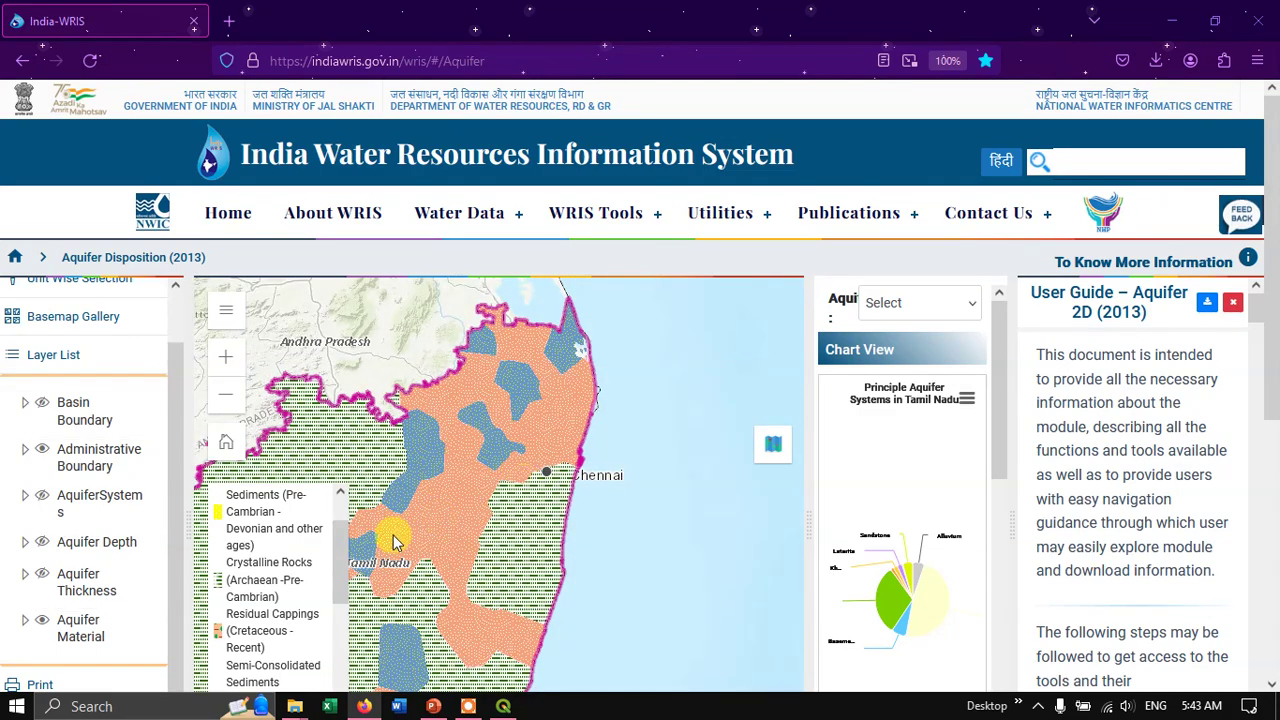
{"action": "scroll", "coordinate": [75, 620], "scroll_direction": "down", "scroll_amount": 3}
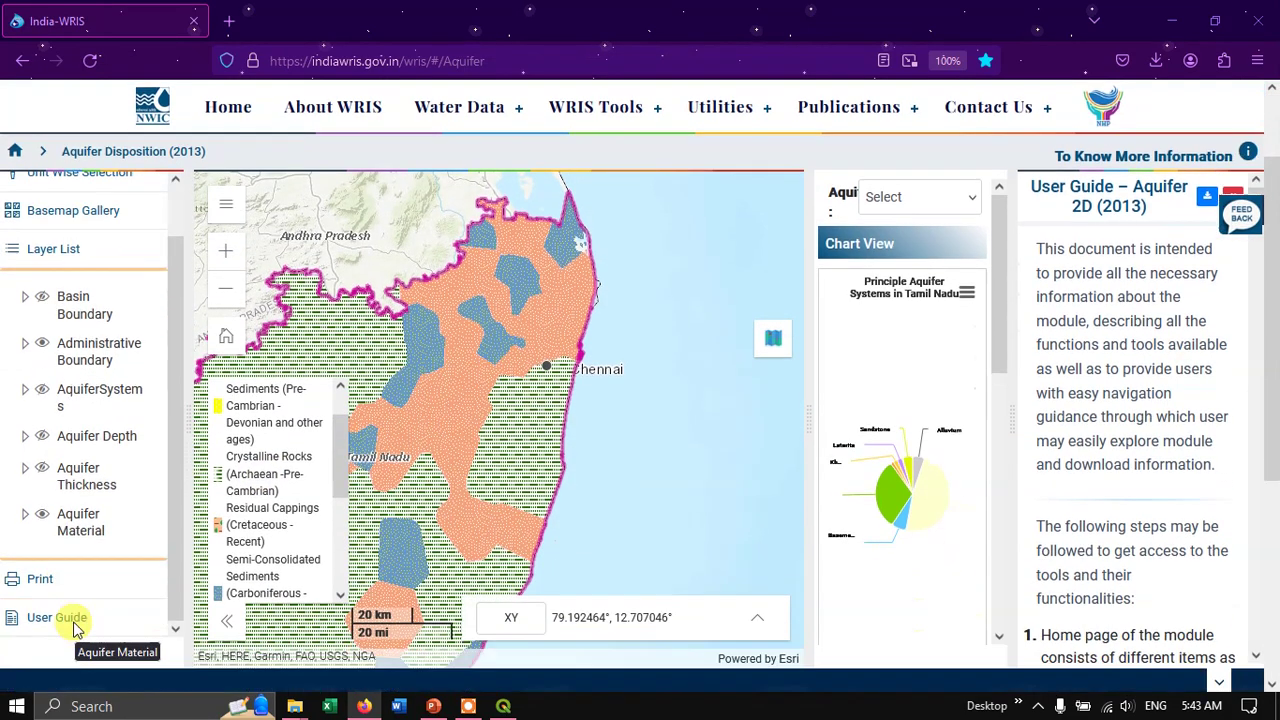
Step: Rename the print file to Aquifer_Materials and export the map as a TIFF
{"action": "left_click", "coordinate": [52, 344]}
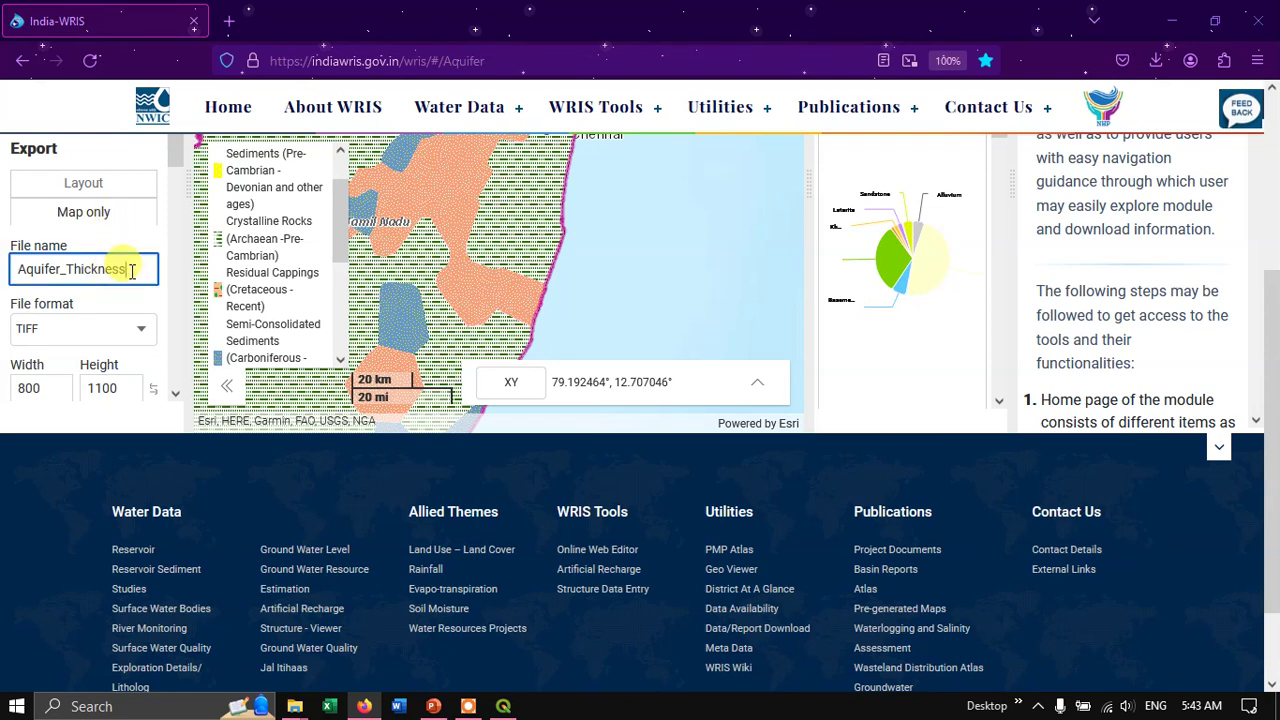
{"action": "left_click_drag", "start_coordinate": [122, 269], "coordinate": [73, 266]}
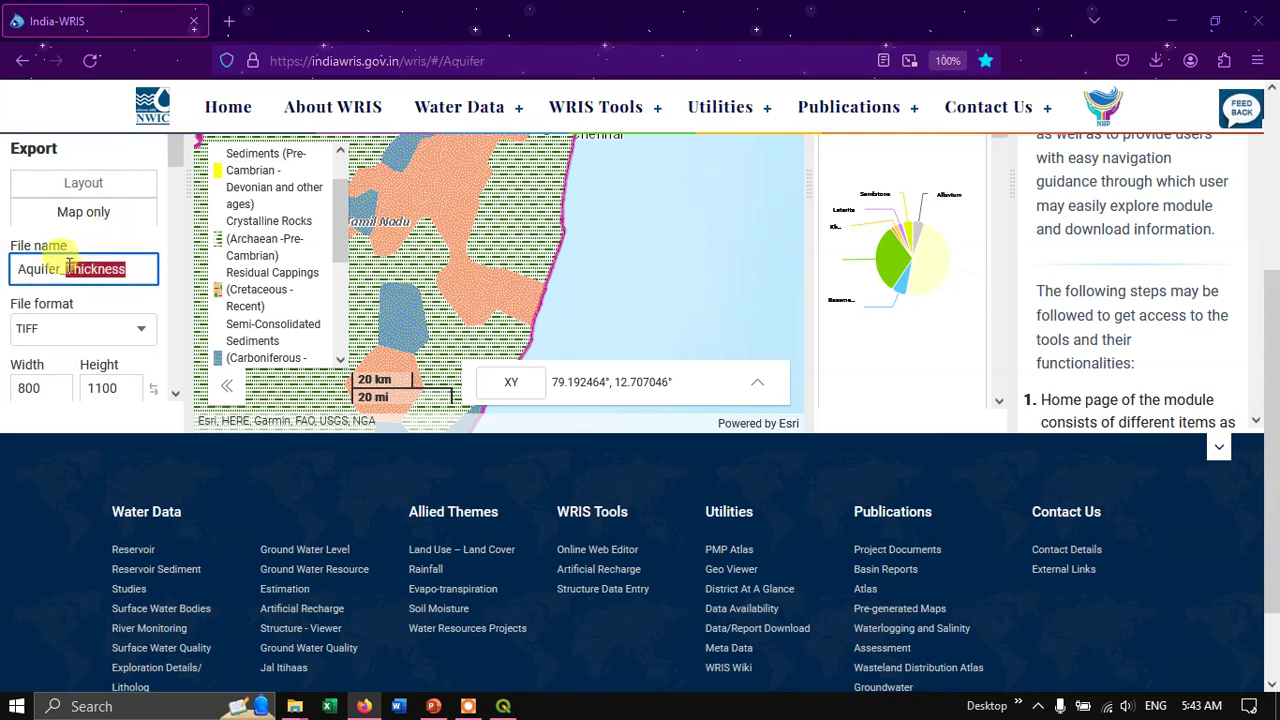
{"action": "type", "text": "Material"}
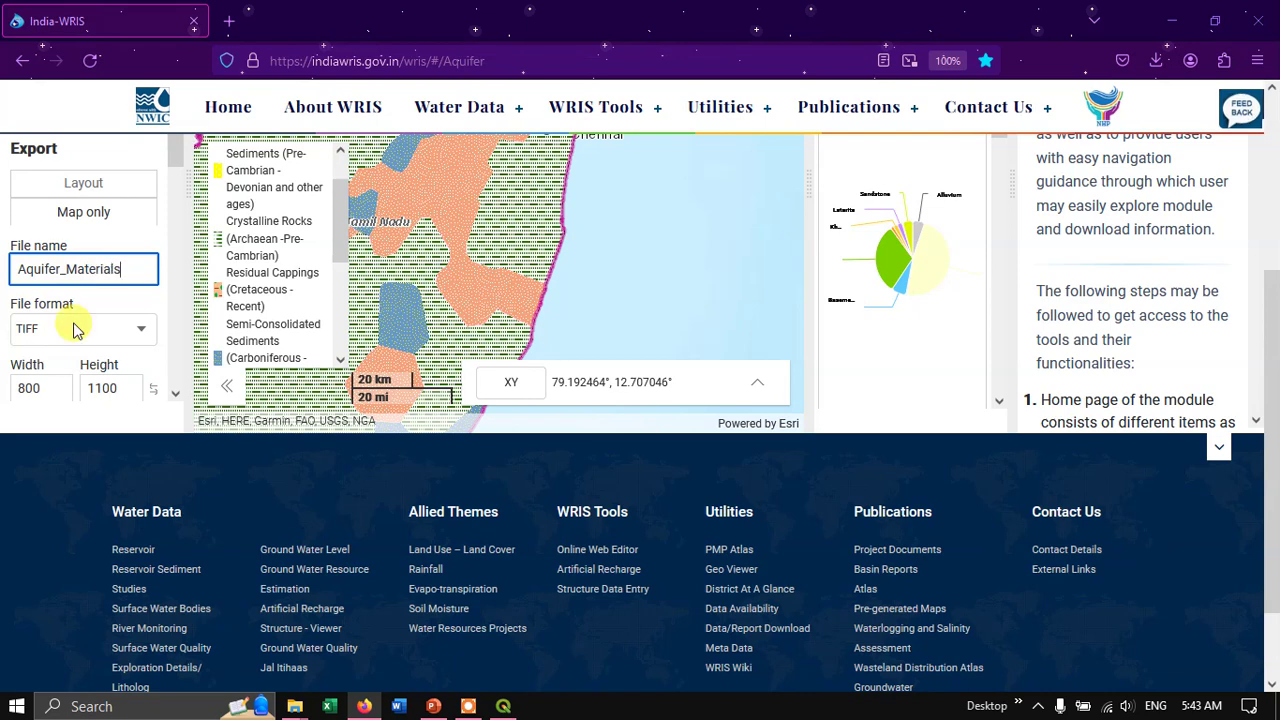
{"action": "left_click_drag", "start_coordinate": [169, 162], "coordinate": [188, 323]}
{"action": "left_click", "coordinate": [131, 314]}
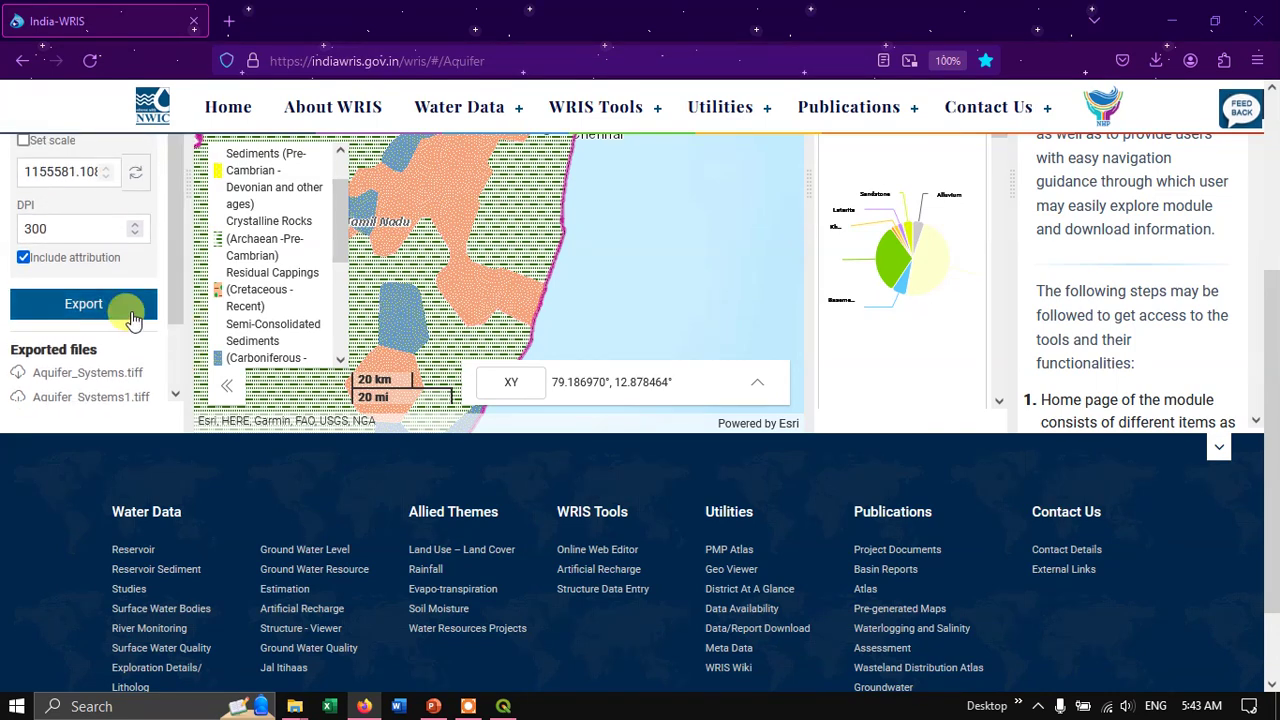
Step: Download the exported Aquifer_Thickness.tiff file from the Exported files list
{"action": "scroll", "coordinate": [131, 317], "scroll_direction": "down", "scroll_amount": 3}
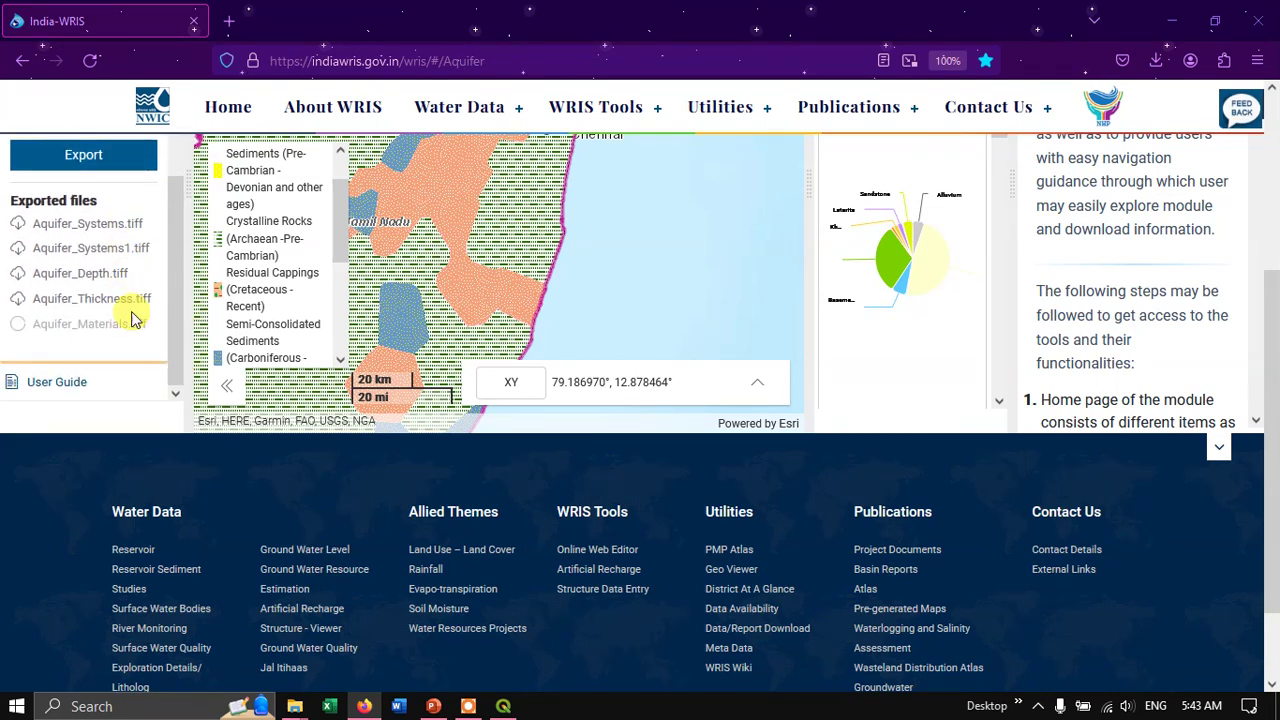
{"action": "left_click", "coordinate": [60, 302]}
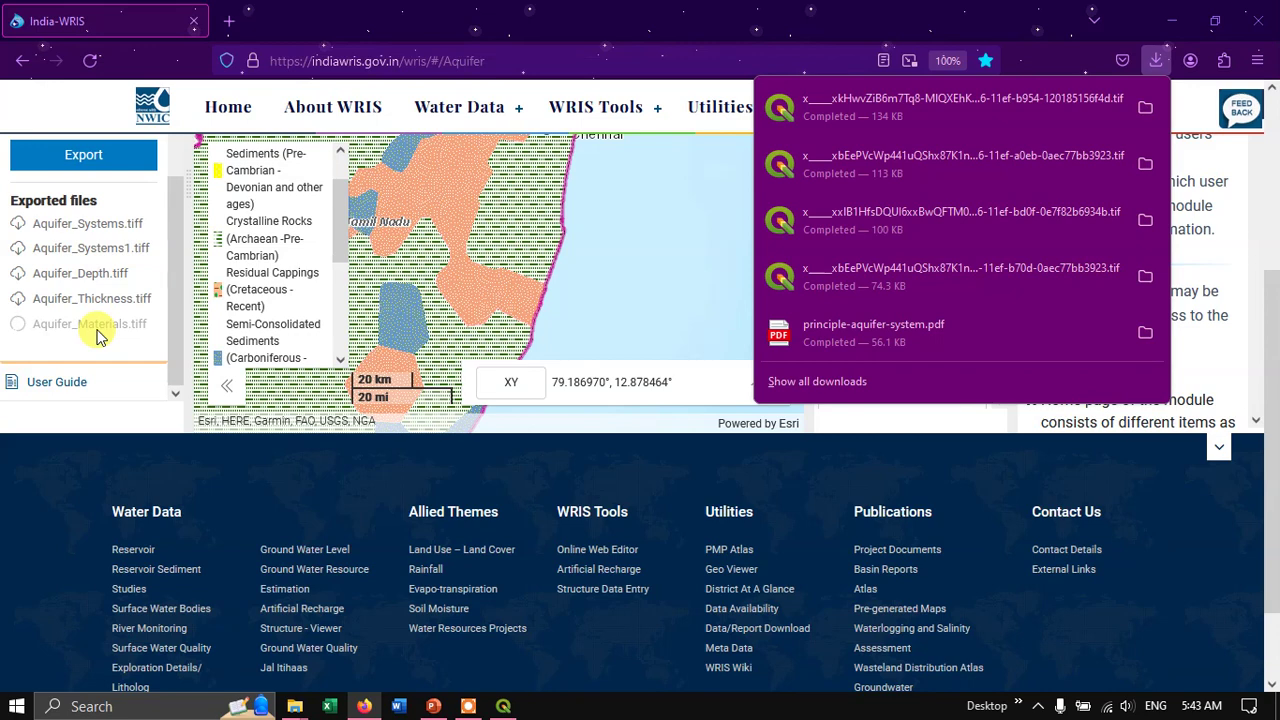
{"action": "left_click", "coordinate": [502, 706]}
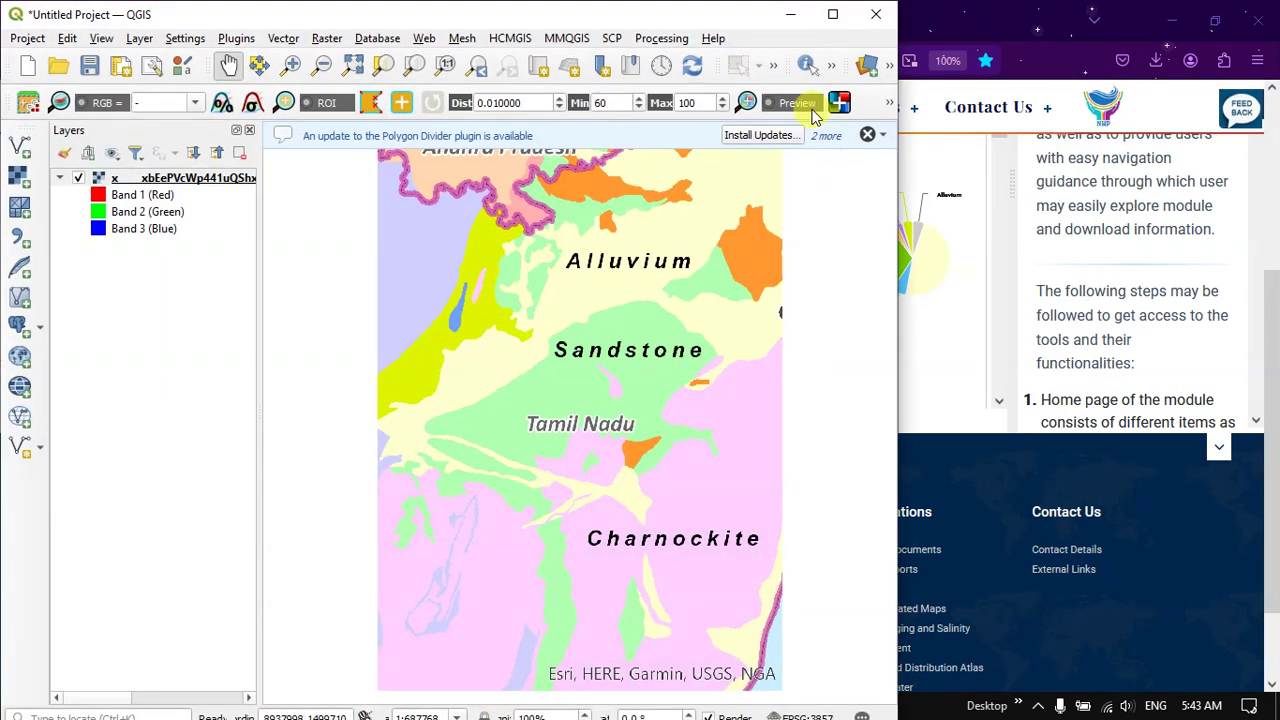
Step: Maximize QGIS and inspect the loaded aquifer raster by zooming and panning
{"action": "left_click", "coordinate": [837, 15]}
{"action": "scroll", "coordinate": [826, 380], "scroll_direction": "down", "scroll_amount": 2}
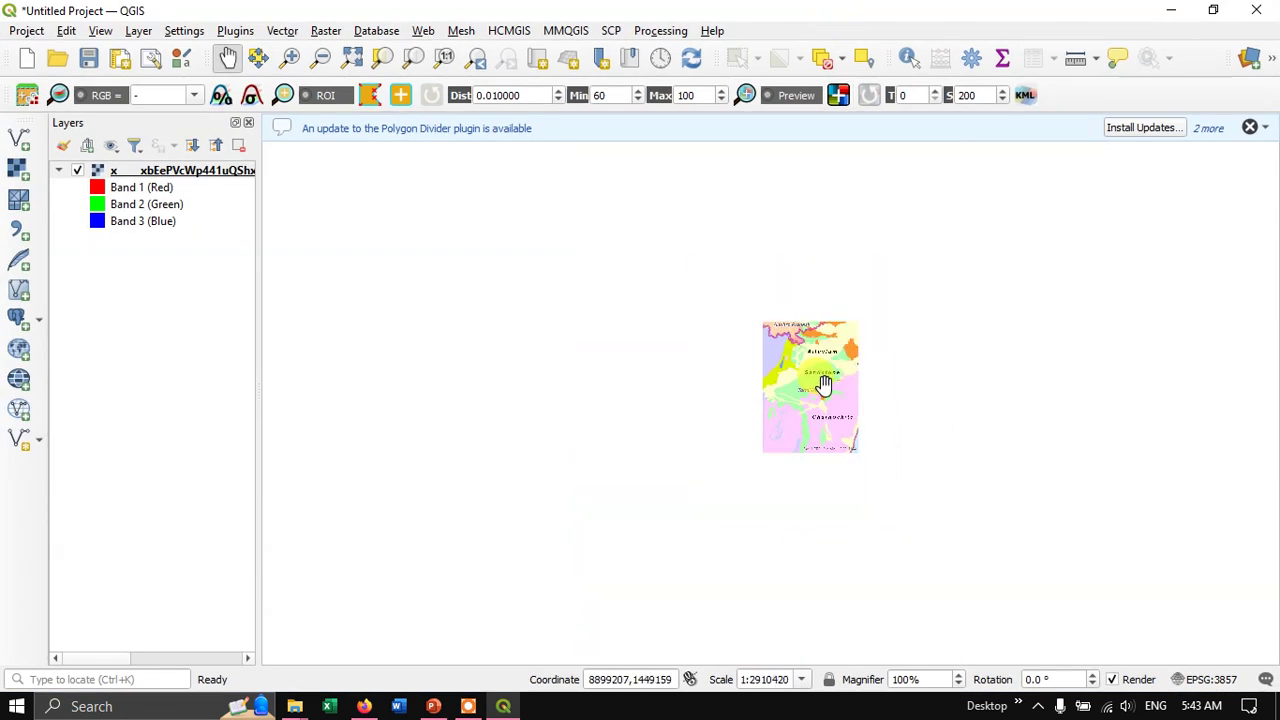
{"action": "scroll", "coordinate": [830, 343], "scroll_direction": "up", "scroll_amount": 2}
{"action": "scroll", "coordinate": [838, 340], "scroll_direction": "up", "scroll_amount": 1}
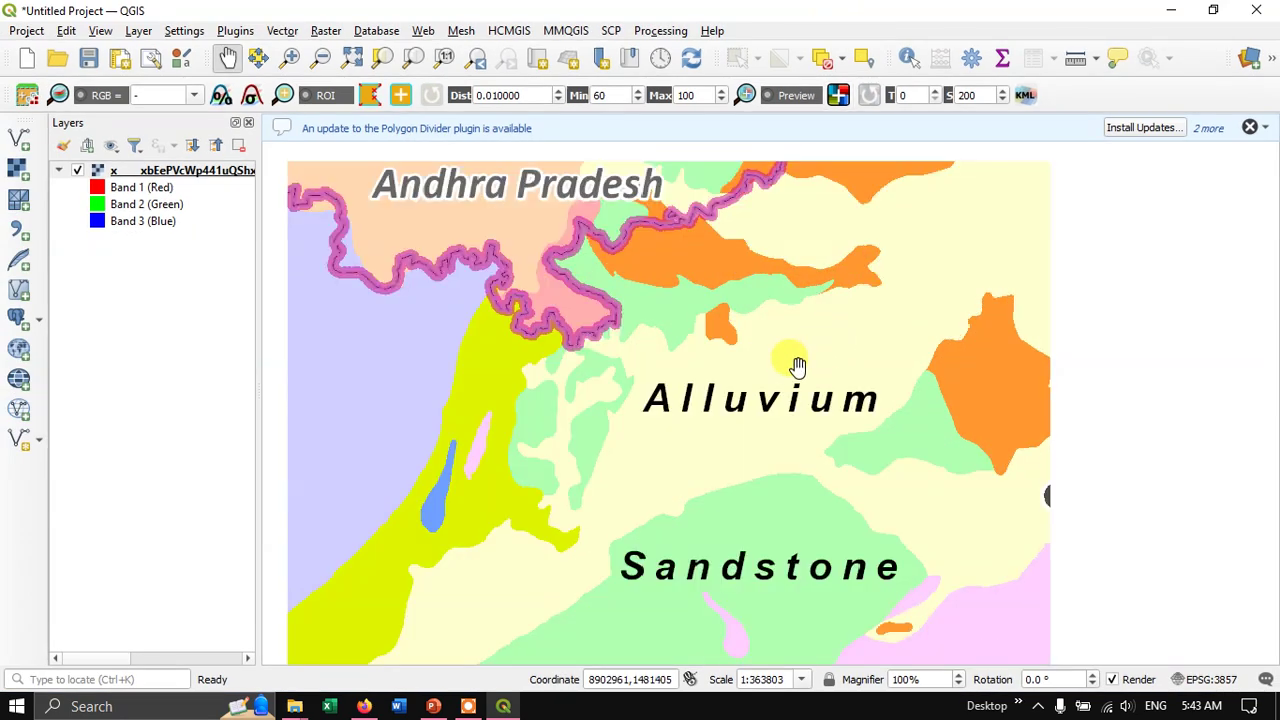
{"action": "scroll", "coordinate": [790, 366], "scroll_direction": "down", "scroll_amount": 1}
{"action": "scroll", "coordinate": [770, 358], "scroll_direction": "down", "scroll_amount": 1}
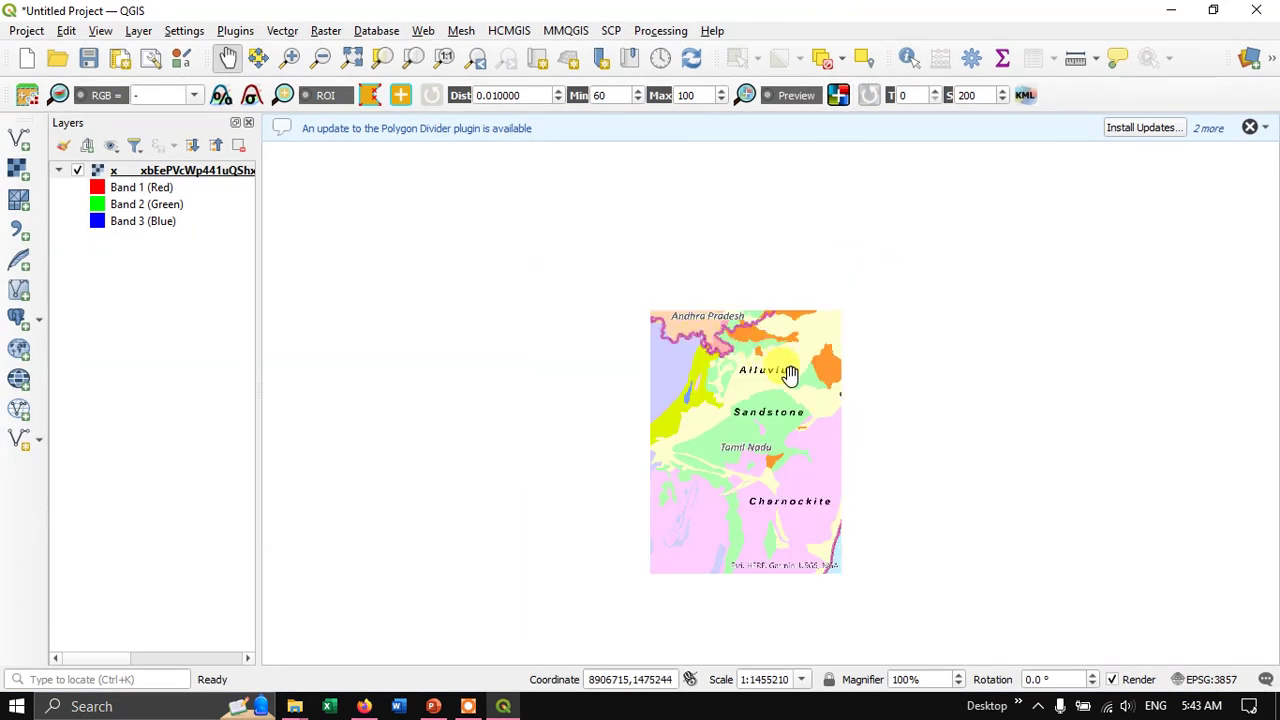
{"action": "left_click_drag", "start_coordinate": [789, 371], "coordinate": [631, 303]}
{"action": "scroll", "coordinate": [631, 303], "scroll_direction": "up", "scroll_amount": 1}
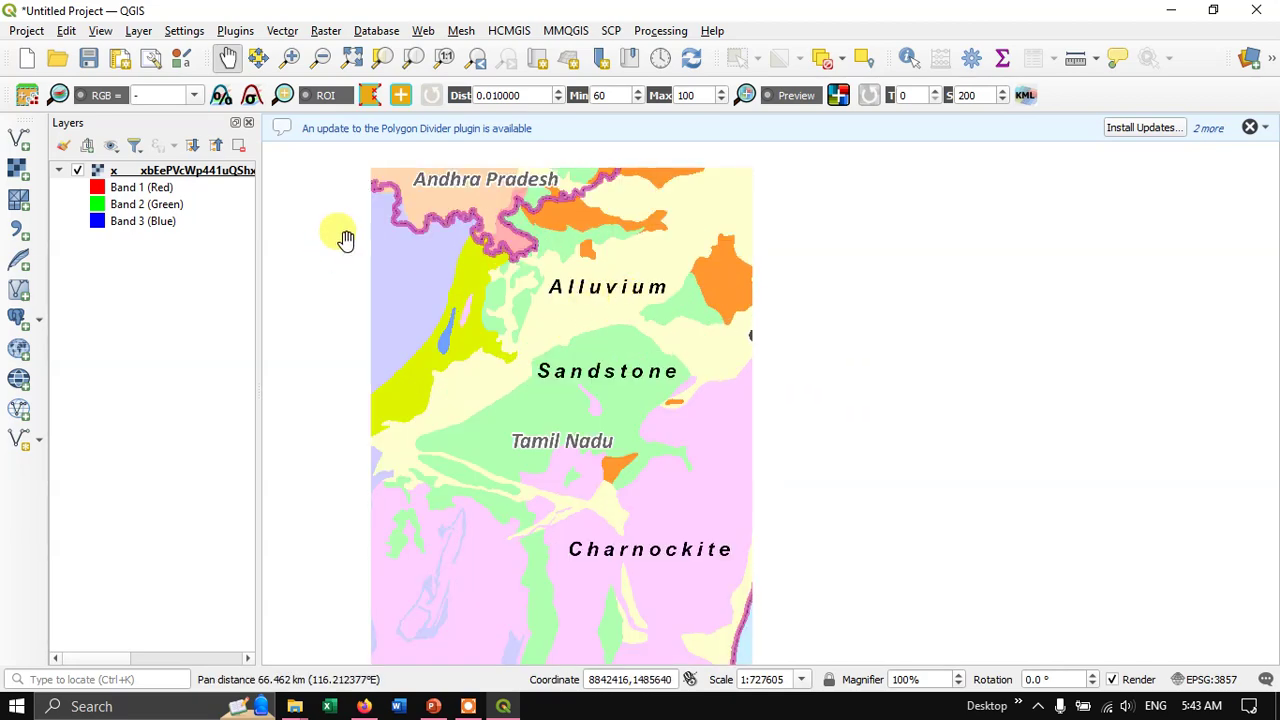
Step: Remove the aquifer raster layer from the QGIS project, then return to India-WRIS
{"action": "left_click", "coordinate": [226, 174]}
{"action": "right_click", "coordinate": [226, 174]}
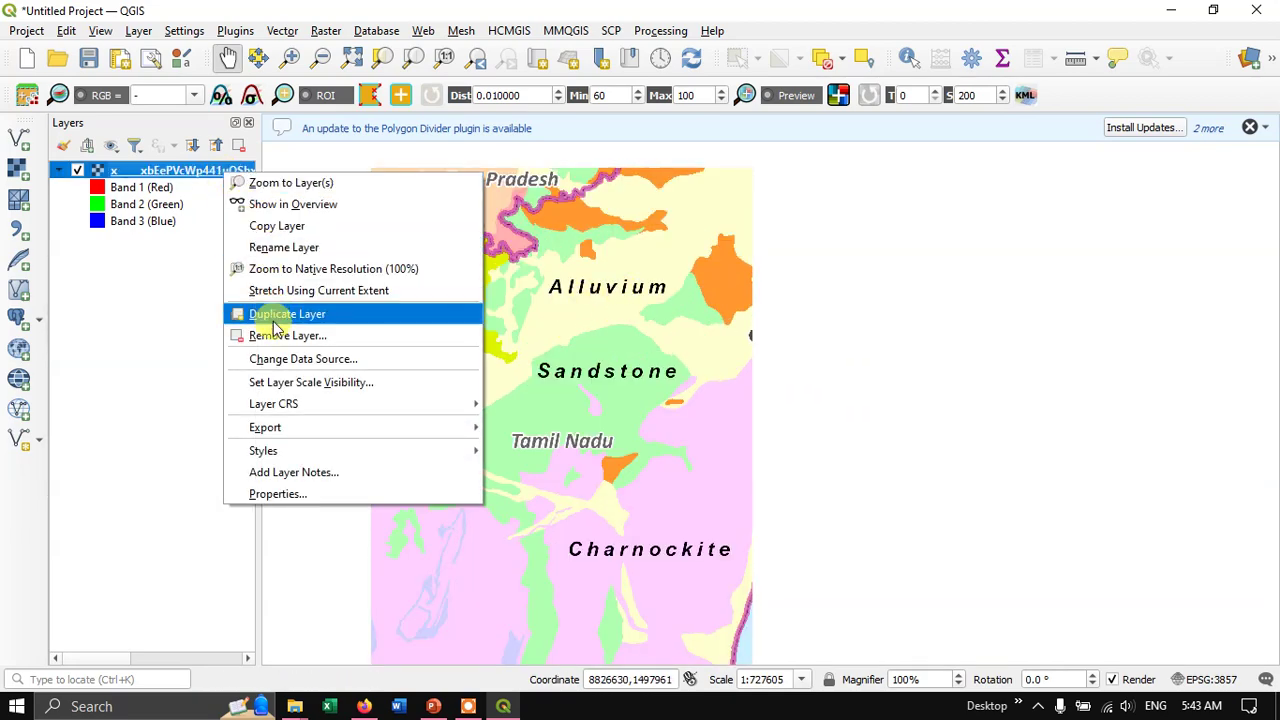
{"action": "left_click", "coordinate": [282, 335]}
{"action": "left_click", "coordinate": [629, 383]}
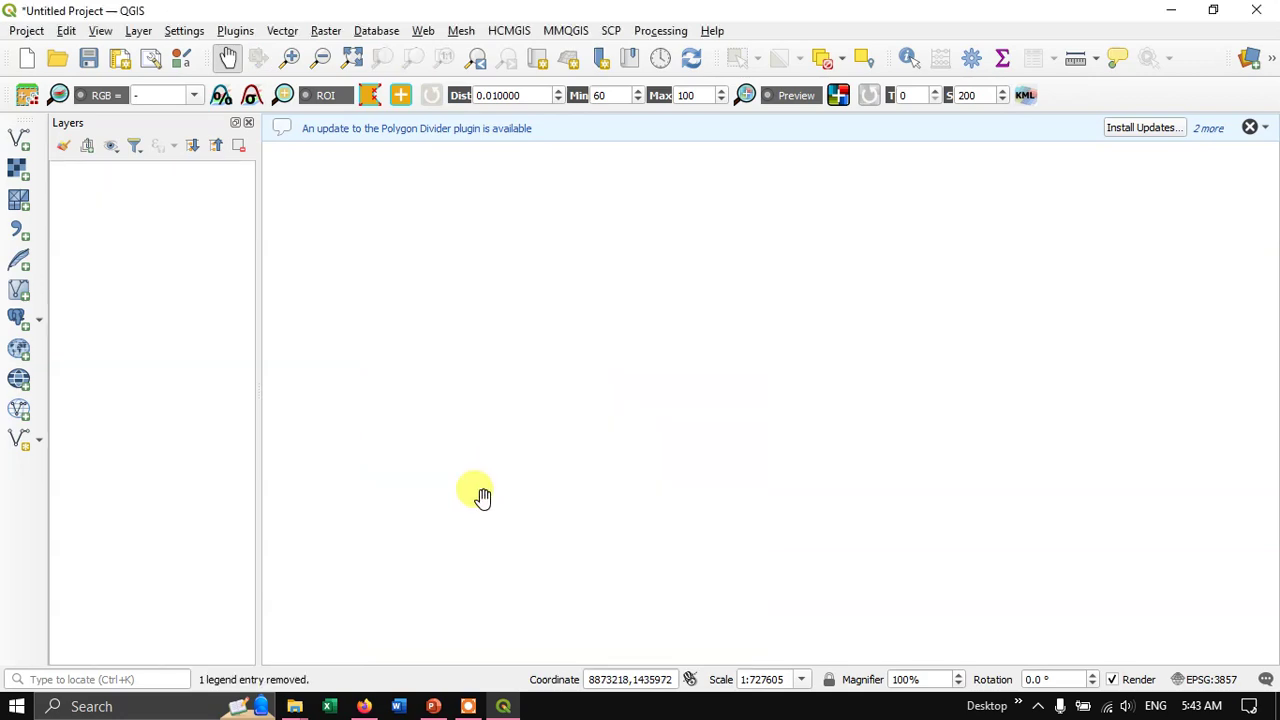
{"action": "left_click", "coordinate": [366, 706]}
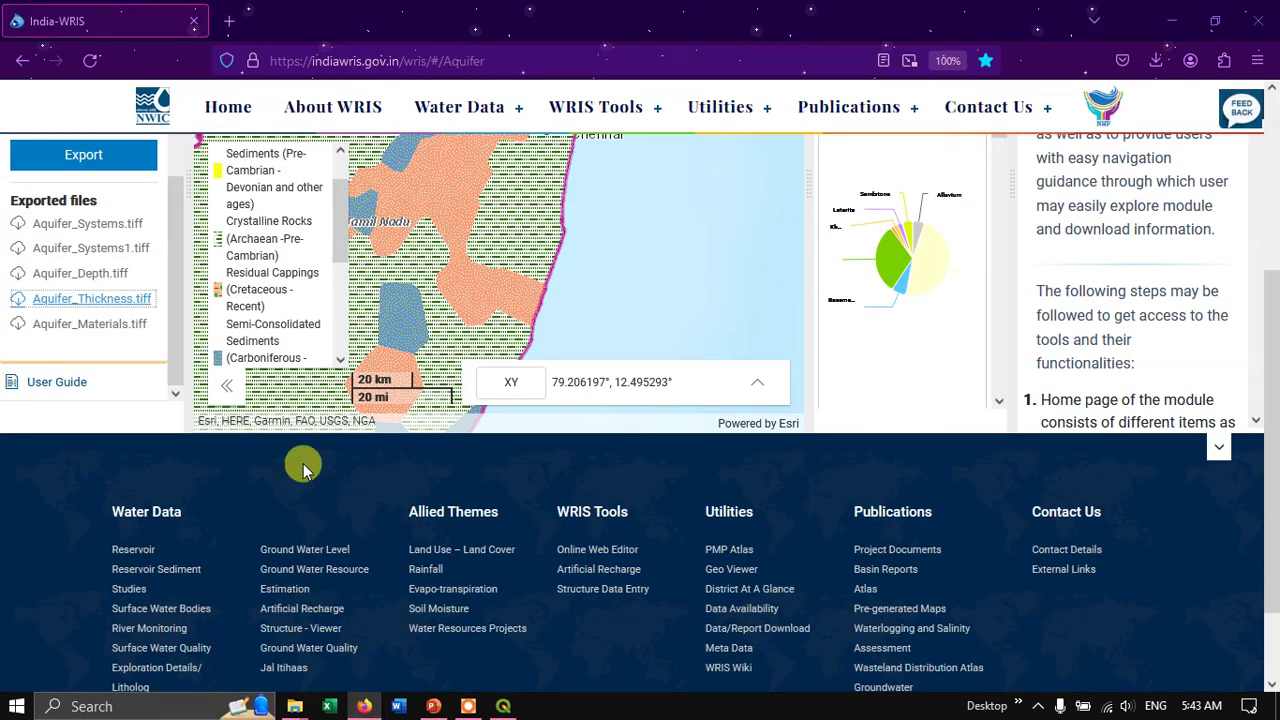
Step: Download Aquifer_Materials.tiff, verify it in the Conference Papers folder, and return to QGIS
{"action": "left_click", "coordinate": [88, 326]}
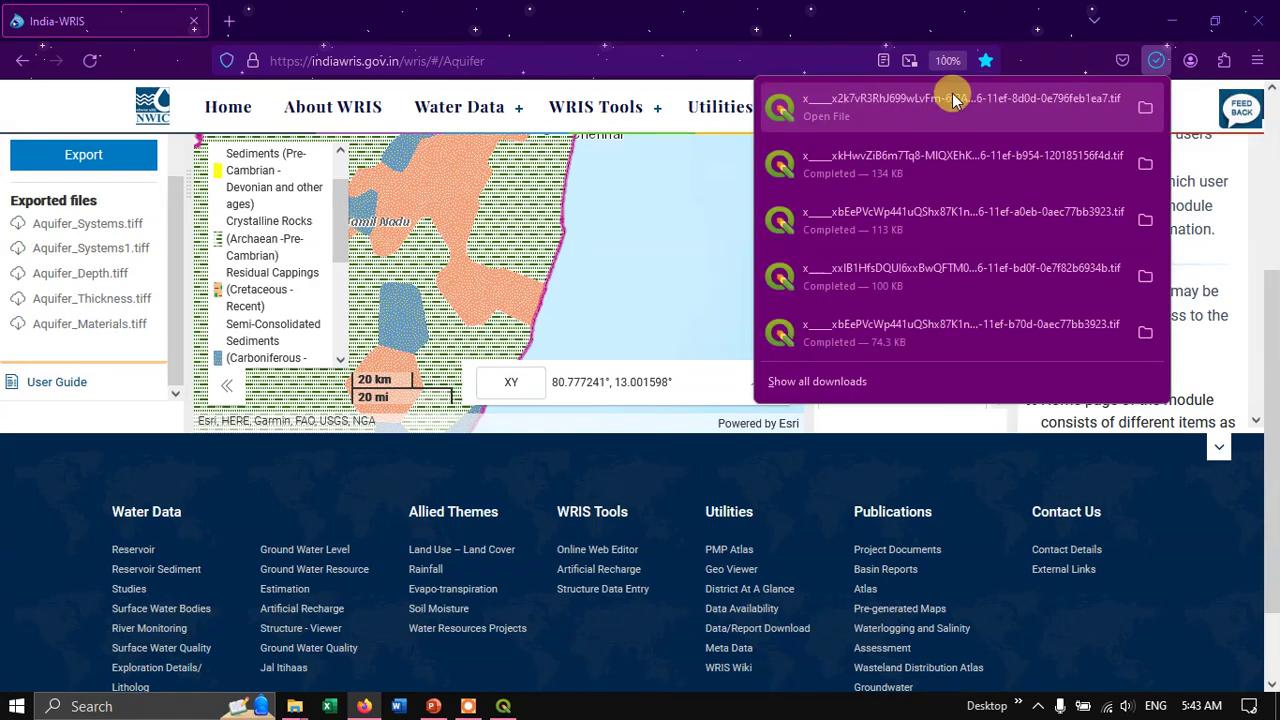
{"action": "left_click", "coordinate": [1147, 113]}
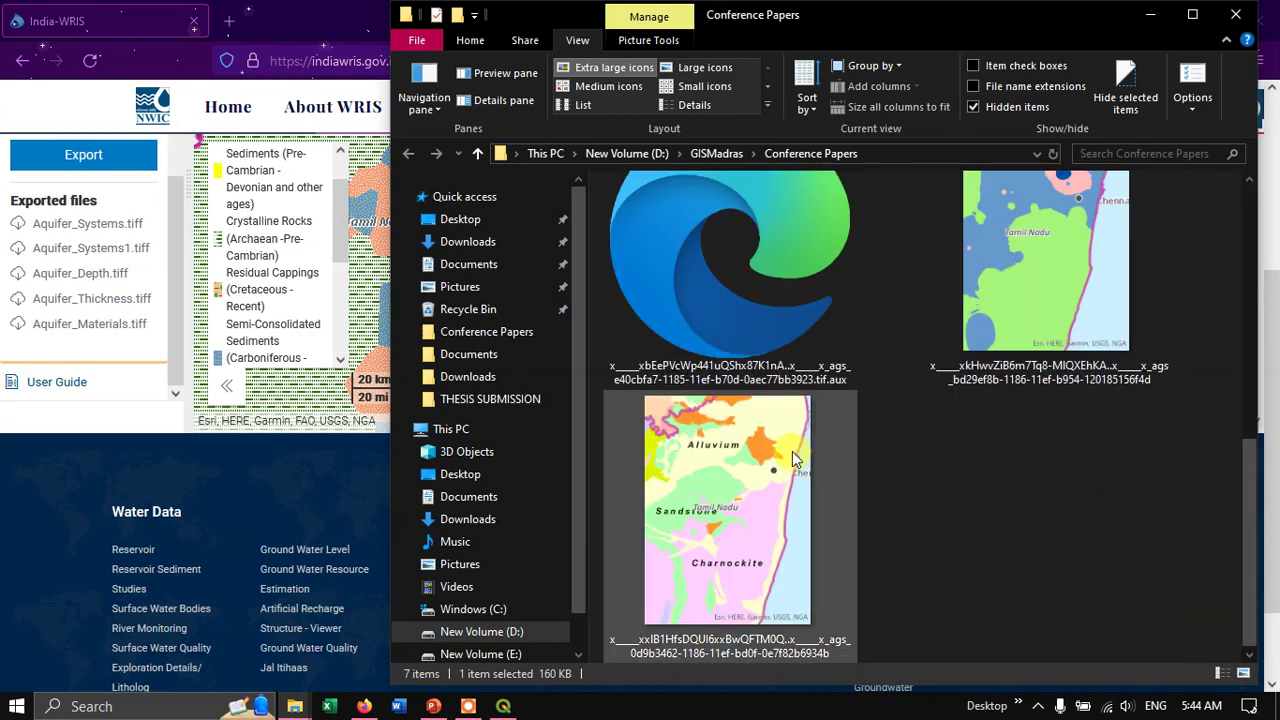
{"action": "left_click", "coordinate": [915, 430]}
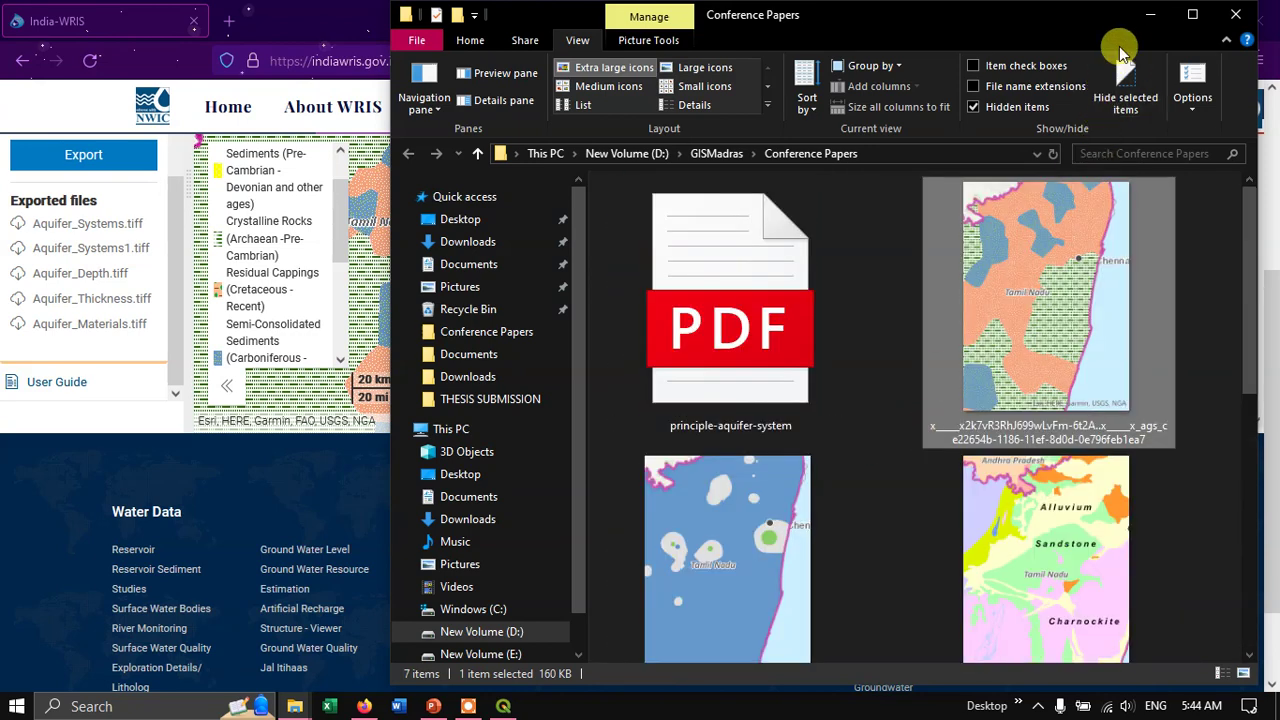
{"action": "left_click", "coordinate": [1150, 16]}
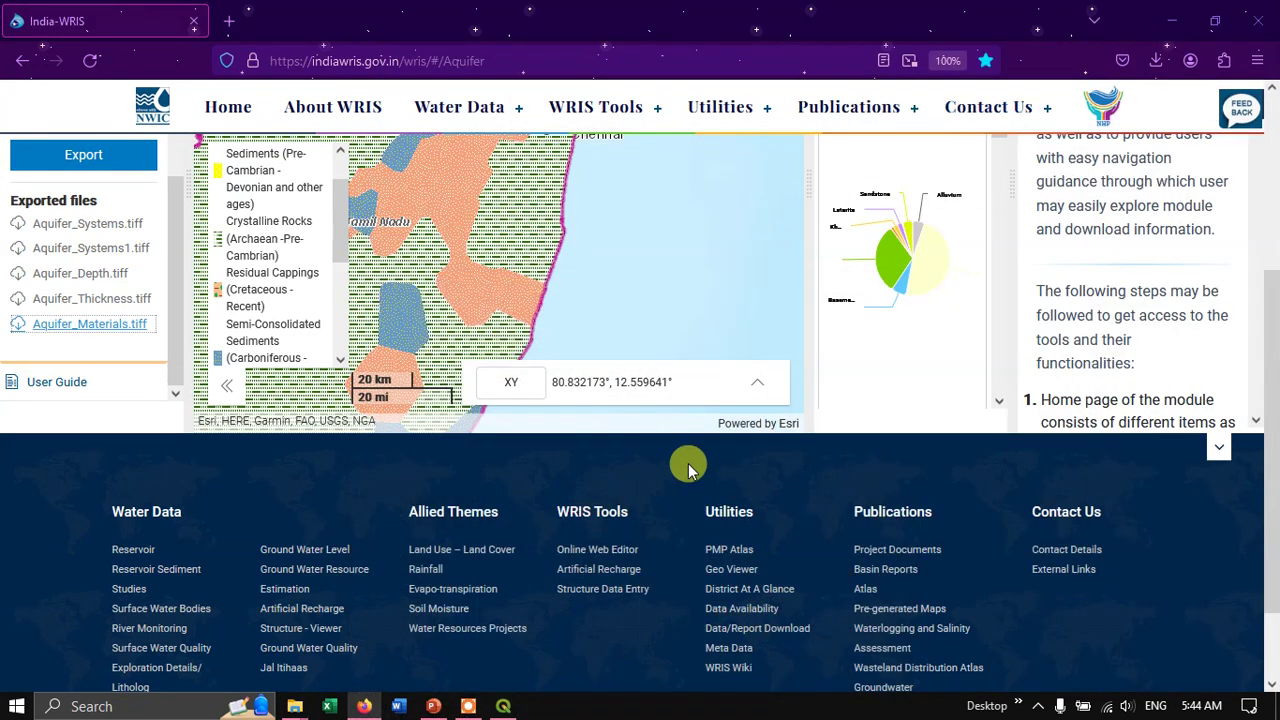
{"action": "key", "text": "alt+Tab"}
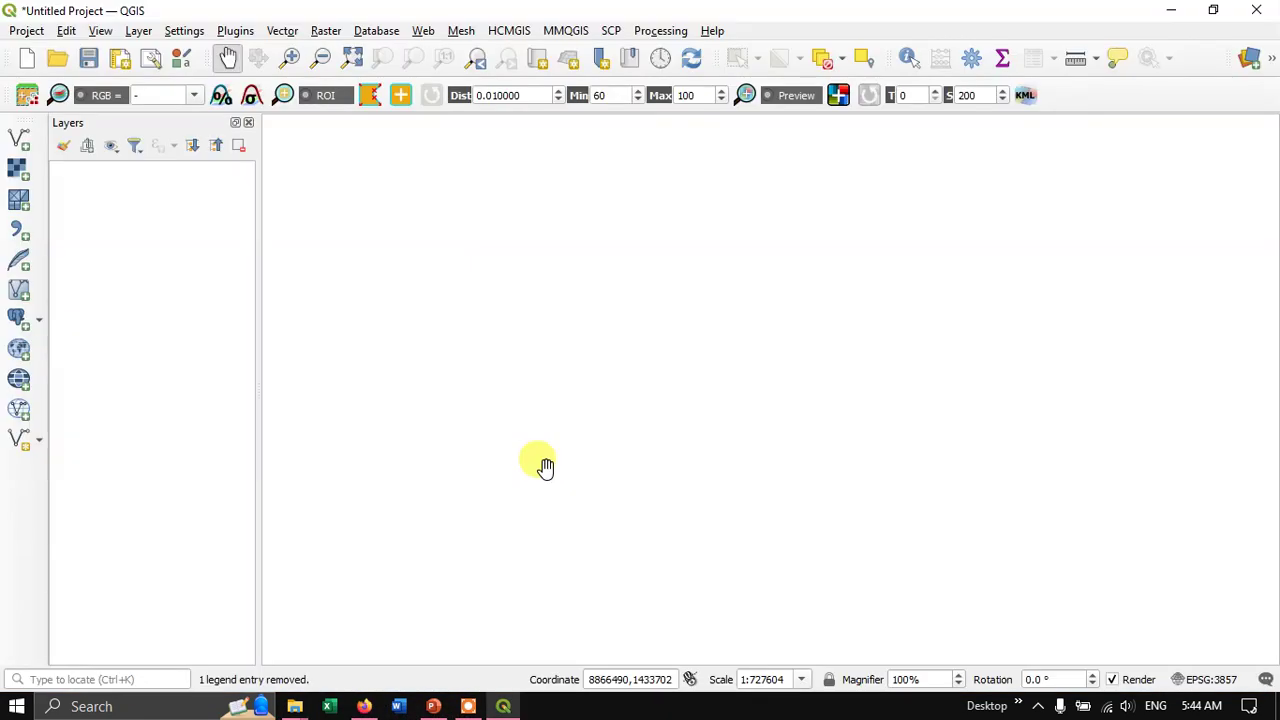
Step: Open Layer > Add Layer > Add Raster Layer and browse for raster files
{"action": "left_click", "coordinate": [326, 32]}
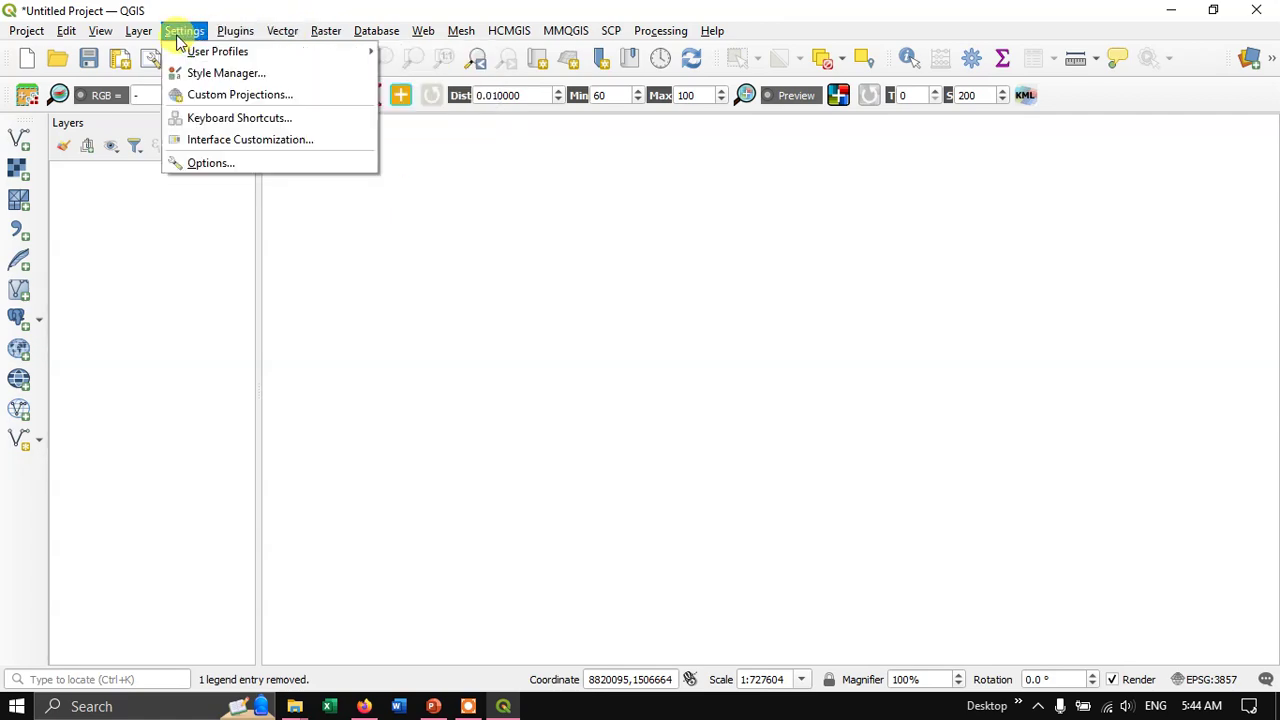
{"action": "mouse_move", "coordinate": [138, 32]}
{"action": "mouse_move", "coordinate": [157, 97]}
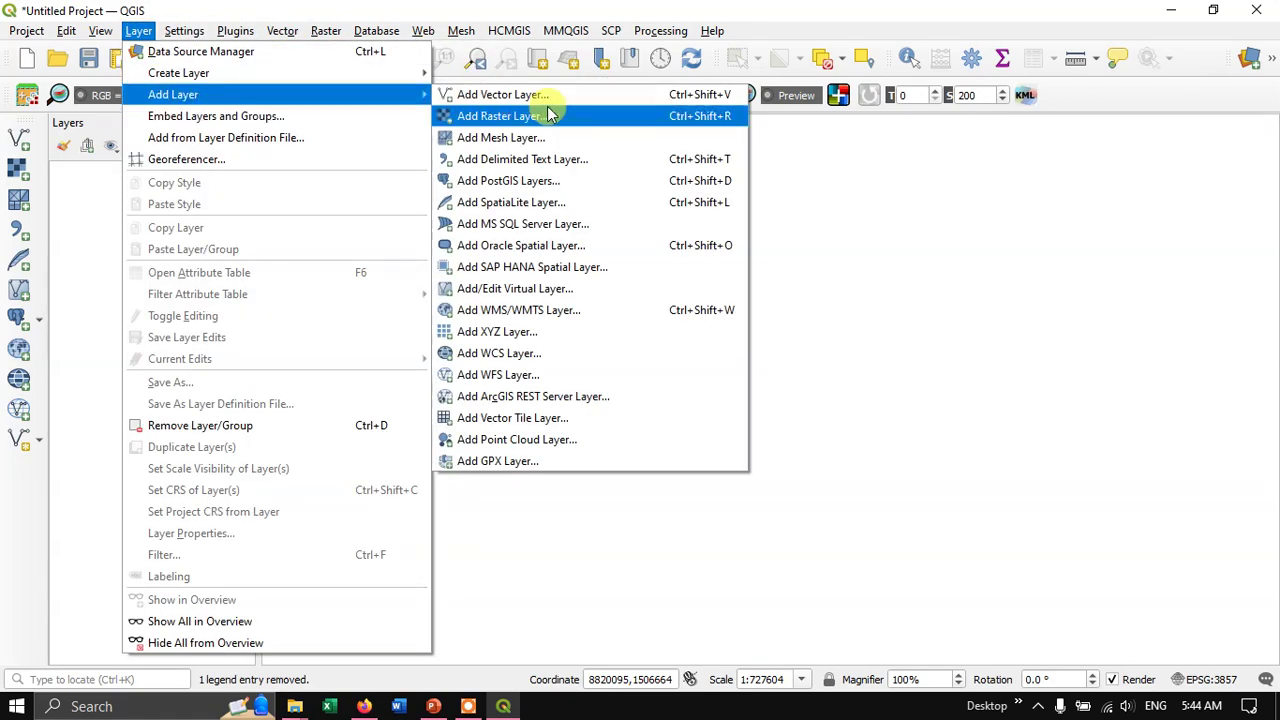
{"action": "left_click", "coordinate": [500, 116]}
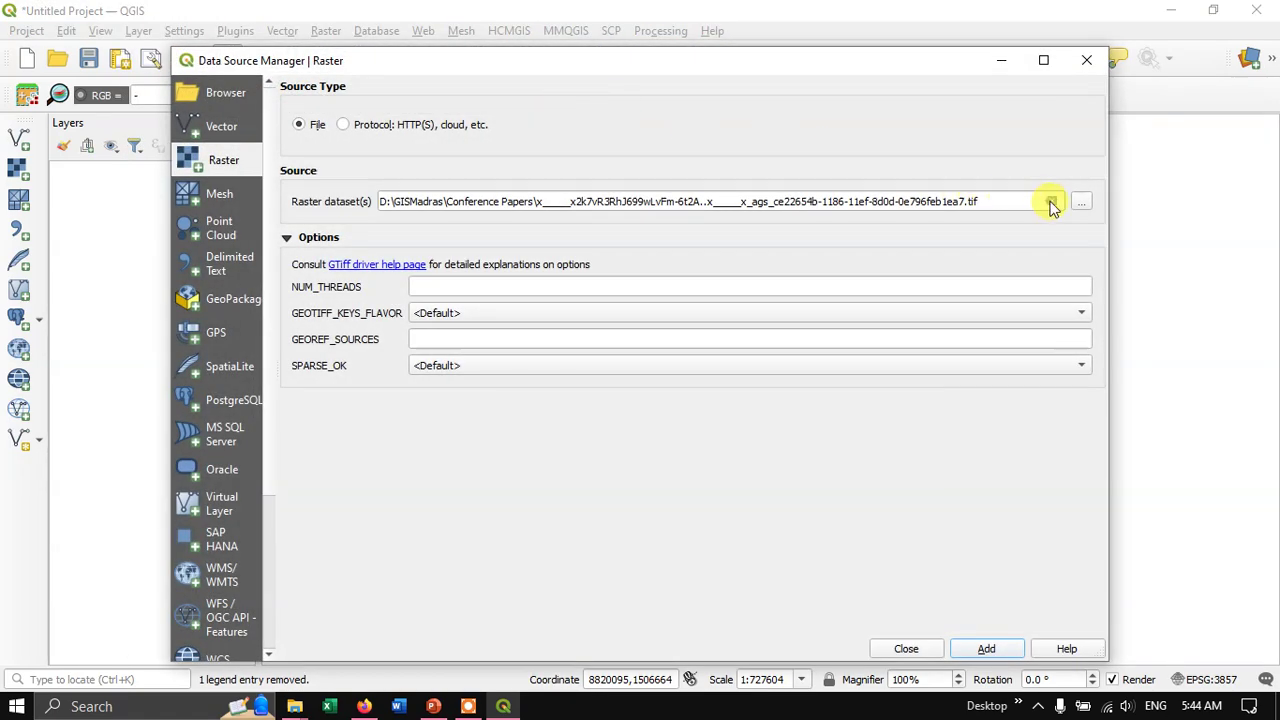
{"action": "left_click", "coordinate": [1081, 202]}
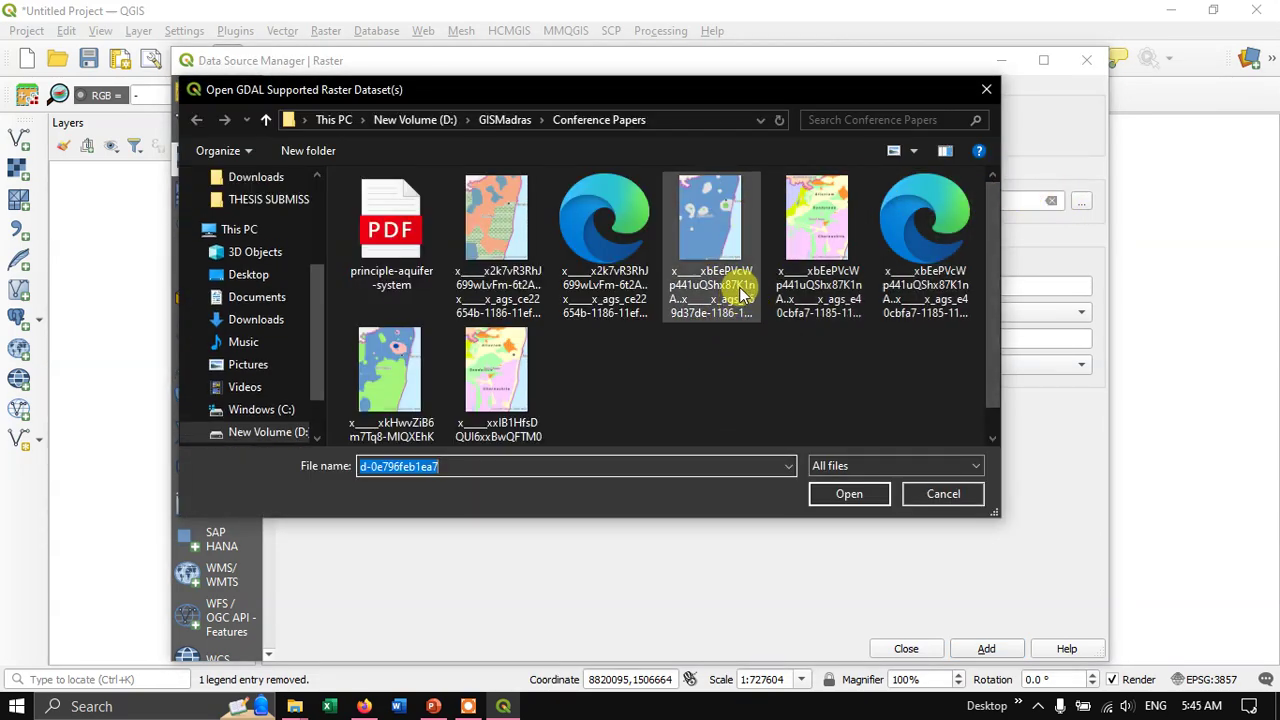
Step: Select the five aquifer TIFFs, materials map first, and add them as raster layers
{"action": "left_click", "coordinate": [503, 364]}
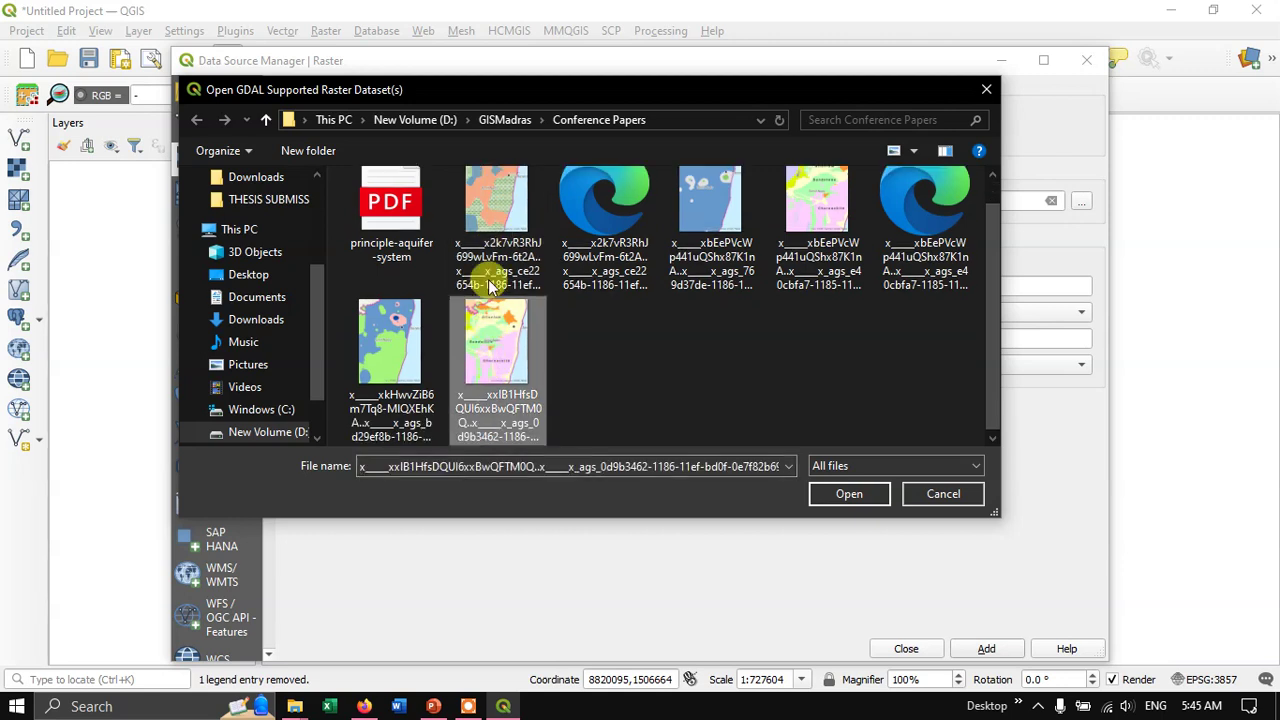
{"action": "left_click", "coordinate": [485, 242], "text": "ctrl"}
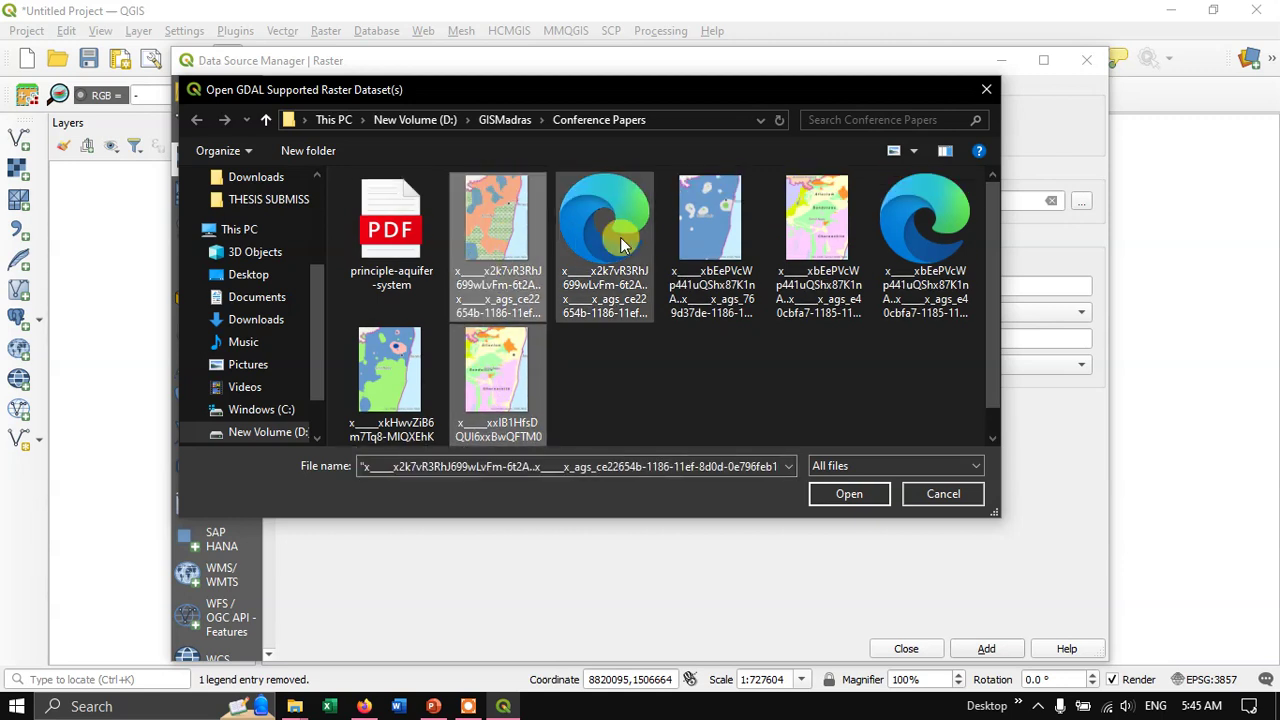
{"action": "left_click", "coordinate": [712, 225], "text": "ctrl"}
{"action": "left_click", "coordinate": [805, 260], "text": "ctrl"}
{"action": "left_click", "coordinate": [390, 370], "text": "ctrl"}
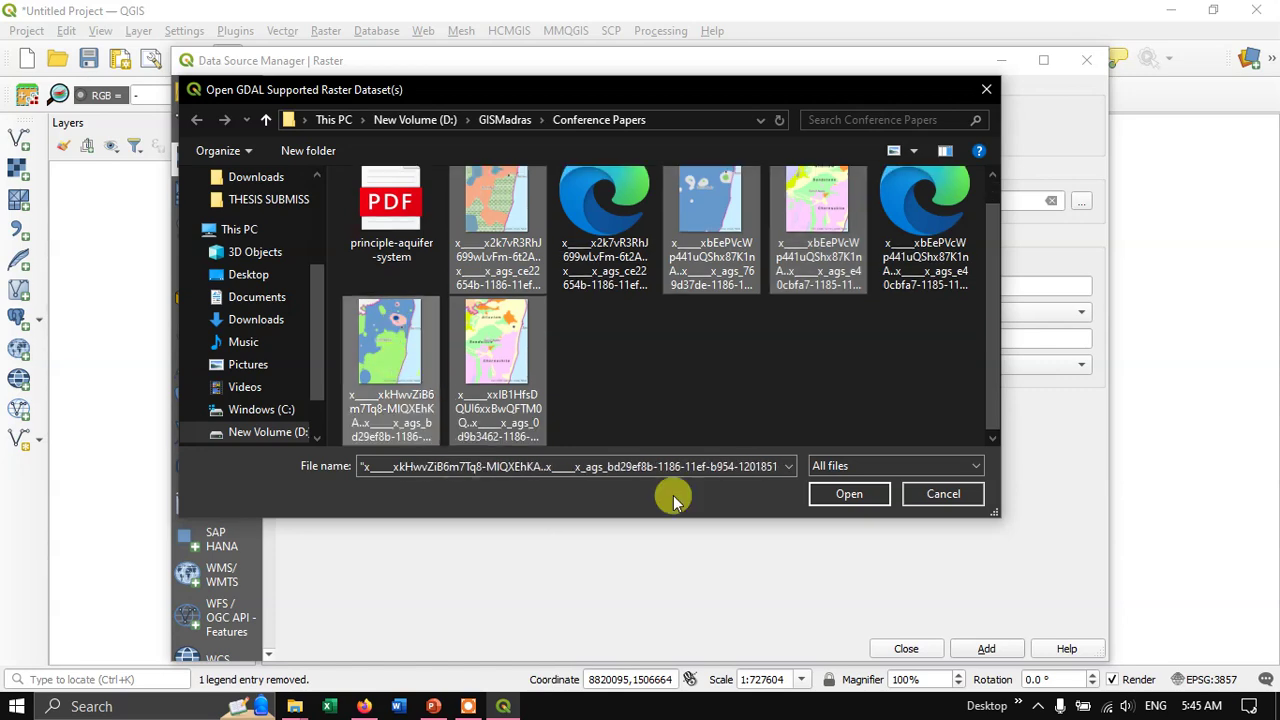
{"action": "left_click", "coordinate": [850, 496]}
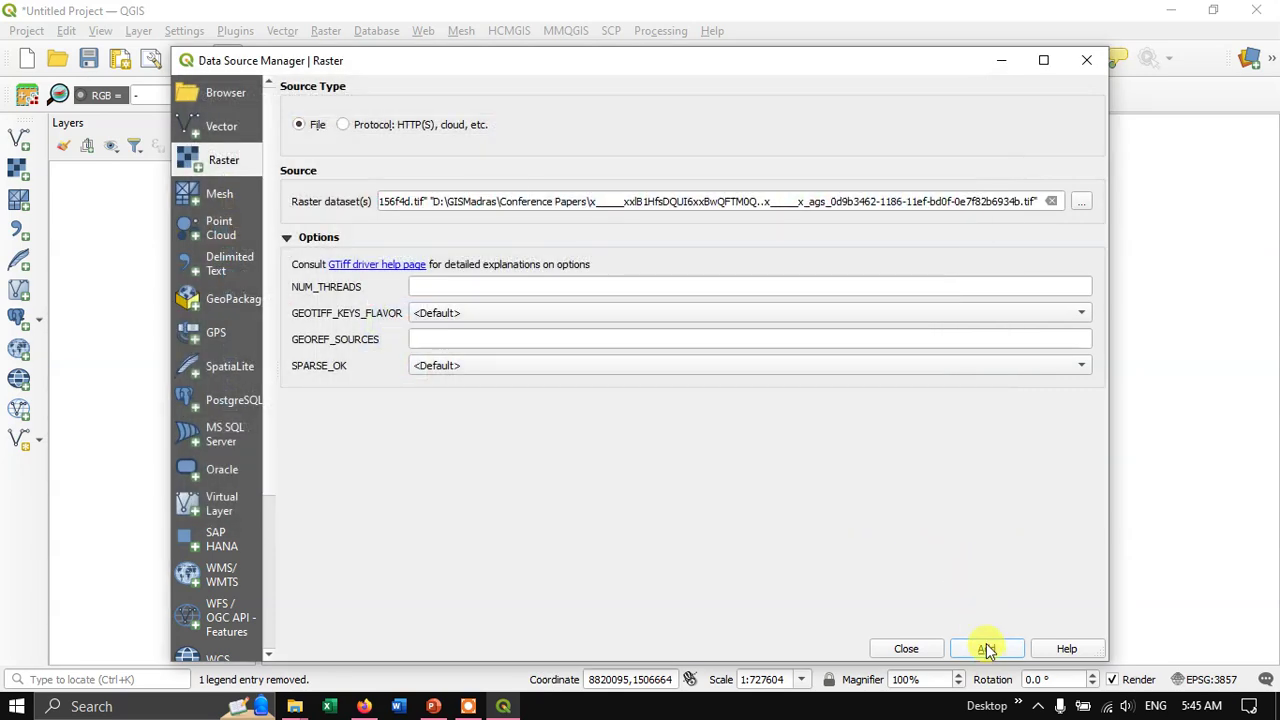
{"action": "left_click", "coordinate": [987, 649]}
{"action": "left_click", "coordinate": [1088, 60]}
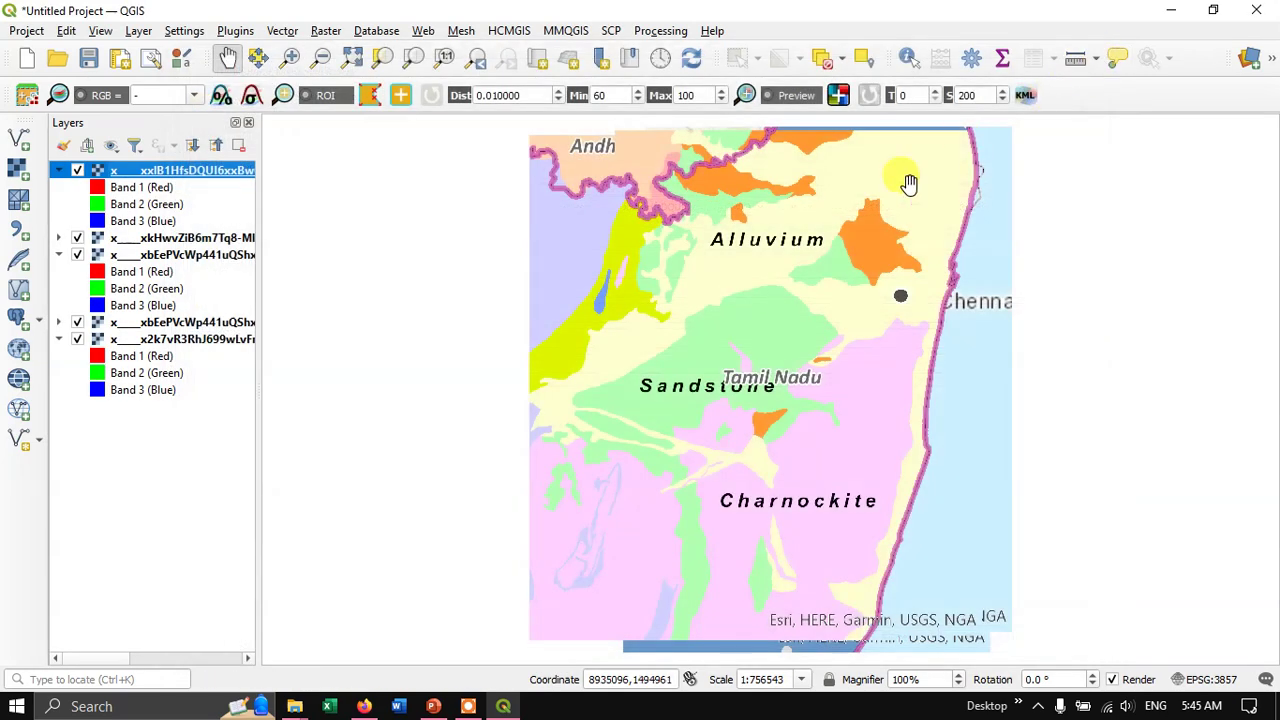
Step: Hide the top materials raster and widen the Layers panel to show full layer names
{"action": "scroll", "coordinate": [611, 340], "scroll_direction": "down", "scroll_amount": 1}
{"action": "scroll", "coordinate": [702, 296], "scroll_direction": "up", "scroll_amount": 1}
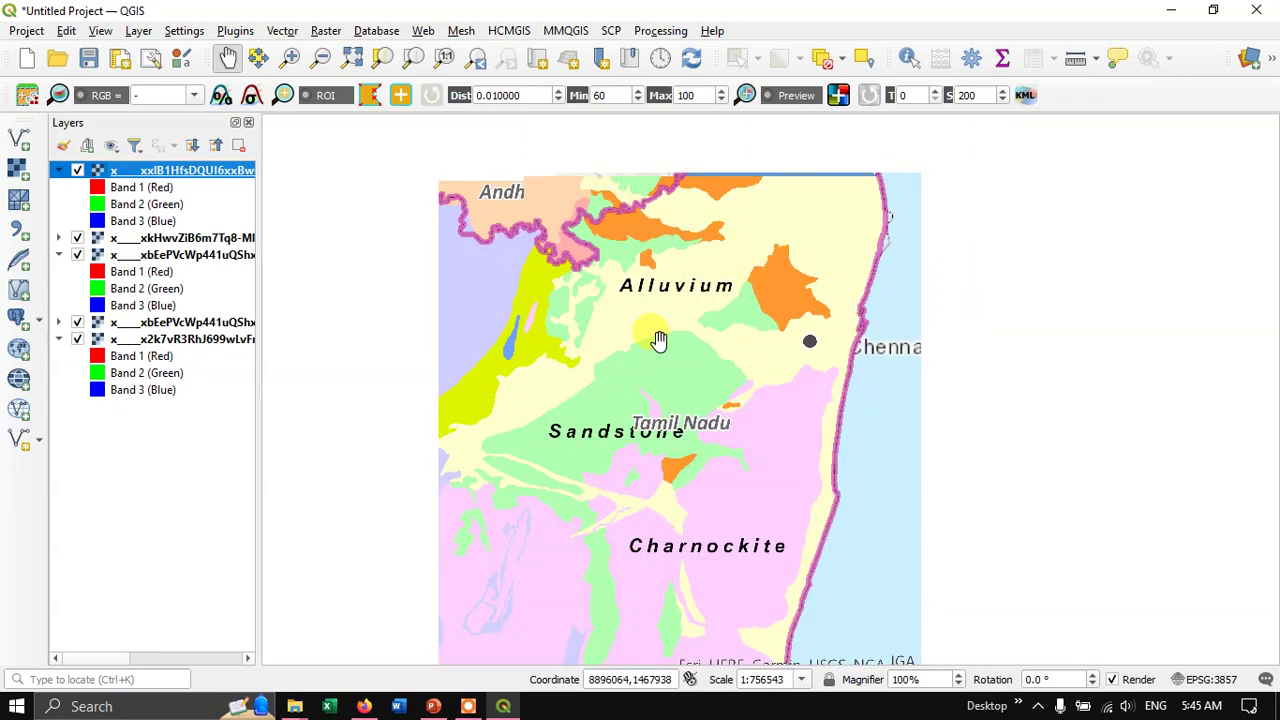
{"action": "left_click", "coordinate": [78, 171]}
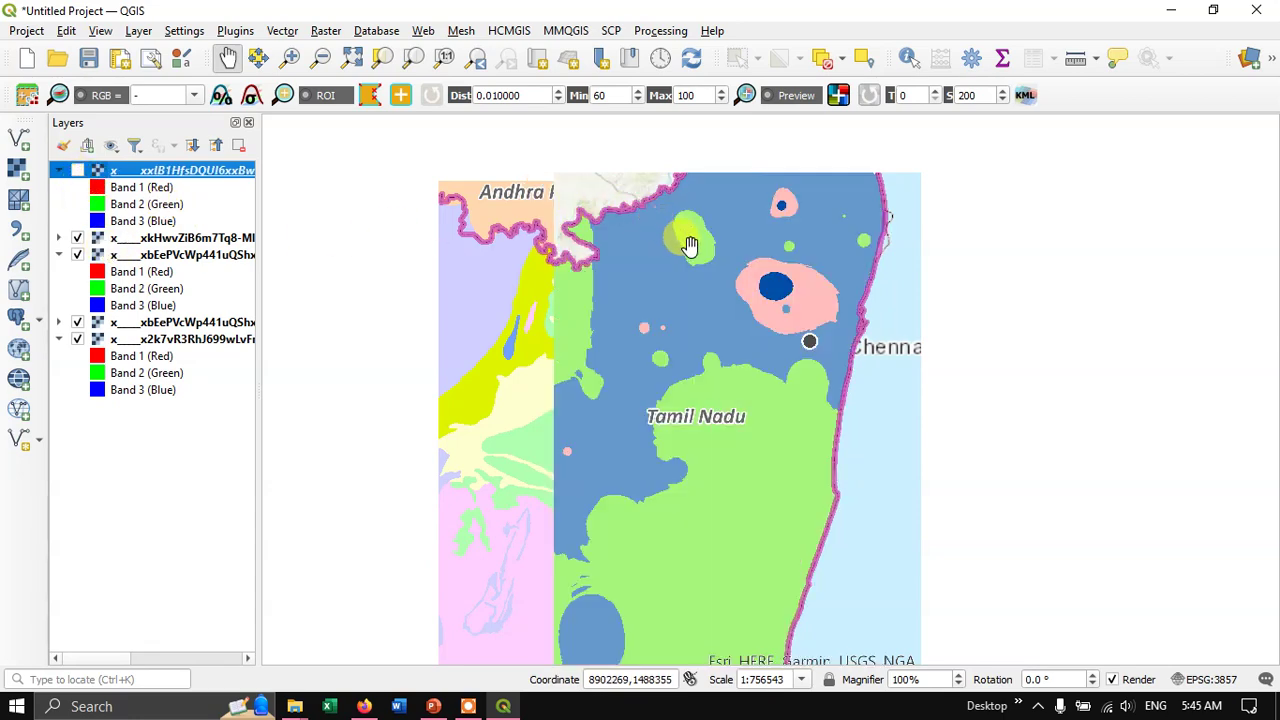
{"action": "scroll", "coordinate": [700, 258], "scroll_direction": "down", "scroll_amount": 1}
{"action": "scroll", "coordinate": [703, 260], "scroll_direction": "up", "scroll_amount": 1}
{"action": "scroll", "coordinate": [738, 264], "scroll_direction": "up", "scroll_amount": 1}
{"action": "scroll", "coordinate": [746, 270], "scroll_direction": "down", "scroll_amount": 1}
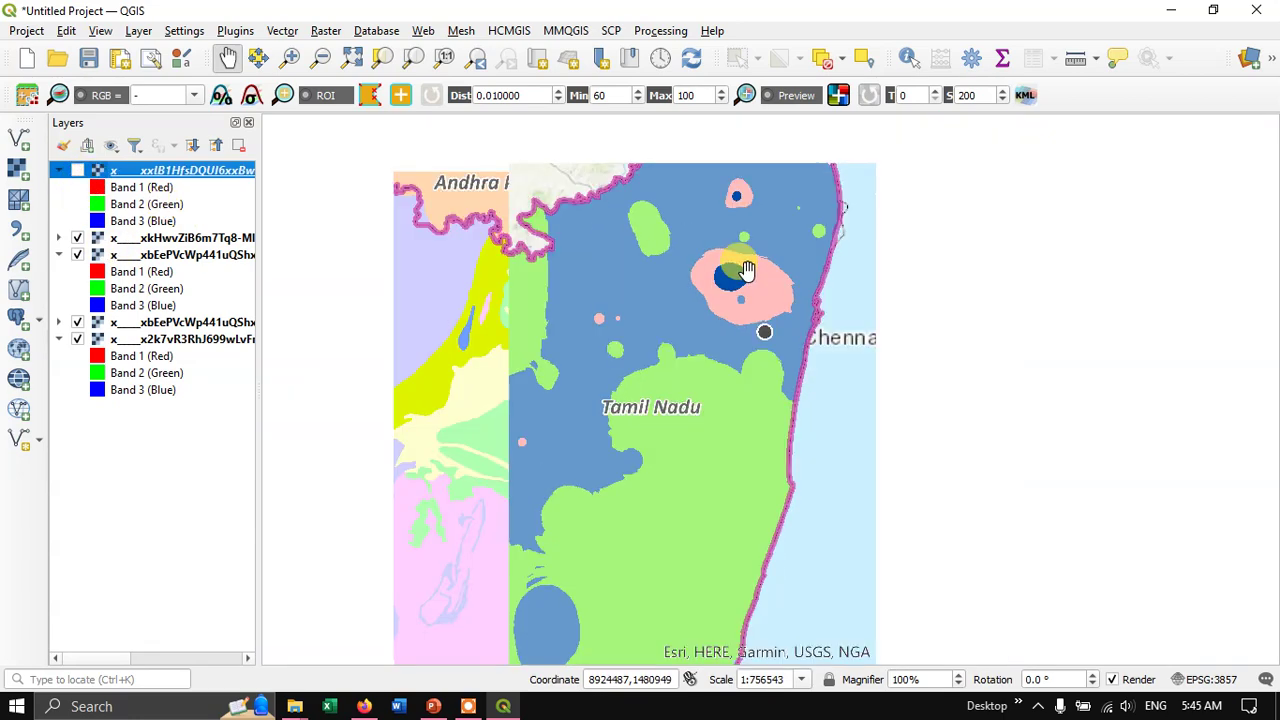
{"action": "left_click_drag", "start_coordinate": [257, 196], "coordinate": [550, 236]}
Step: Hide the second and third rasters, keeping the fourth and bottom rasters visible
{"action": "left_click", "coordinate": [79, 238]}
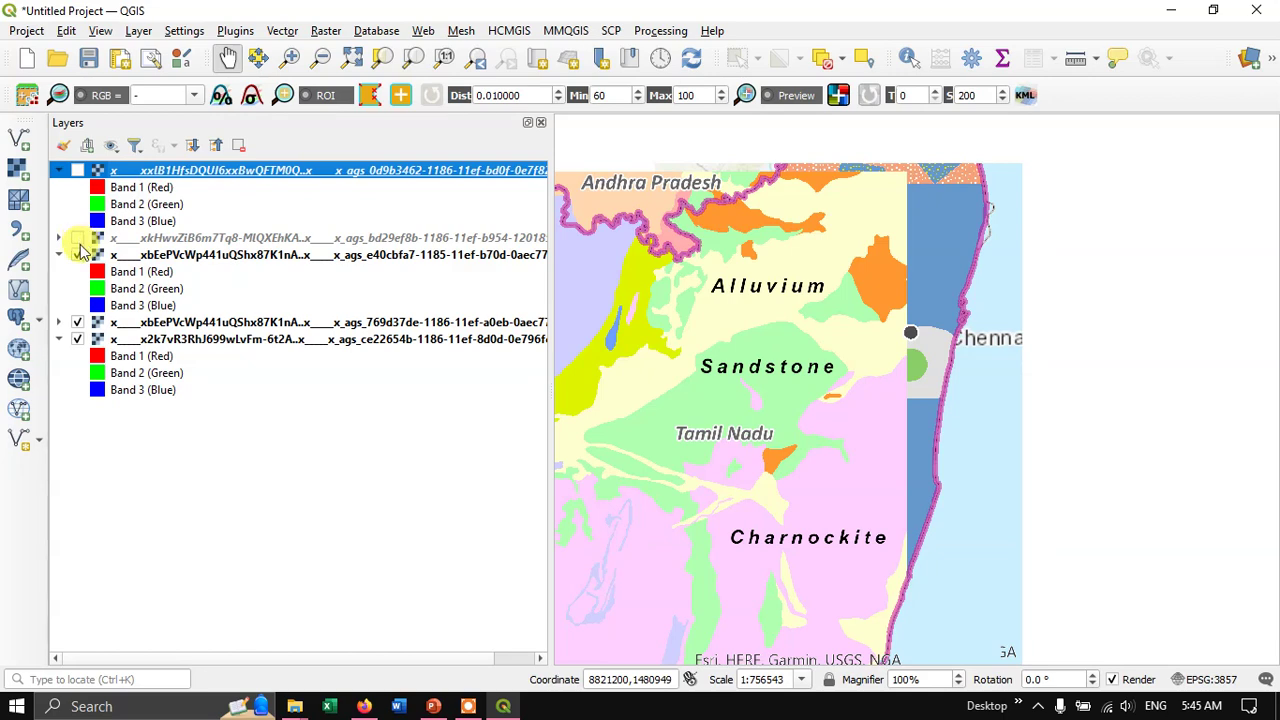
{"action": "left_click", "coordinate": [78, 254]}
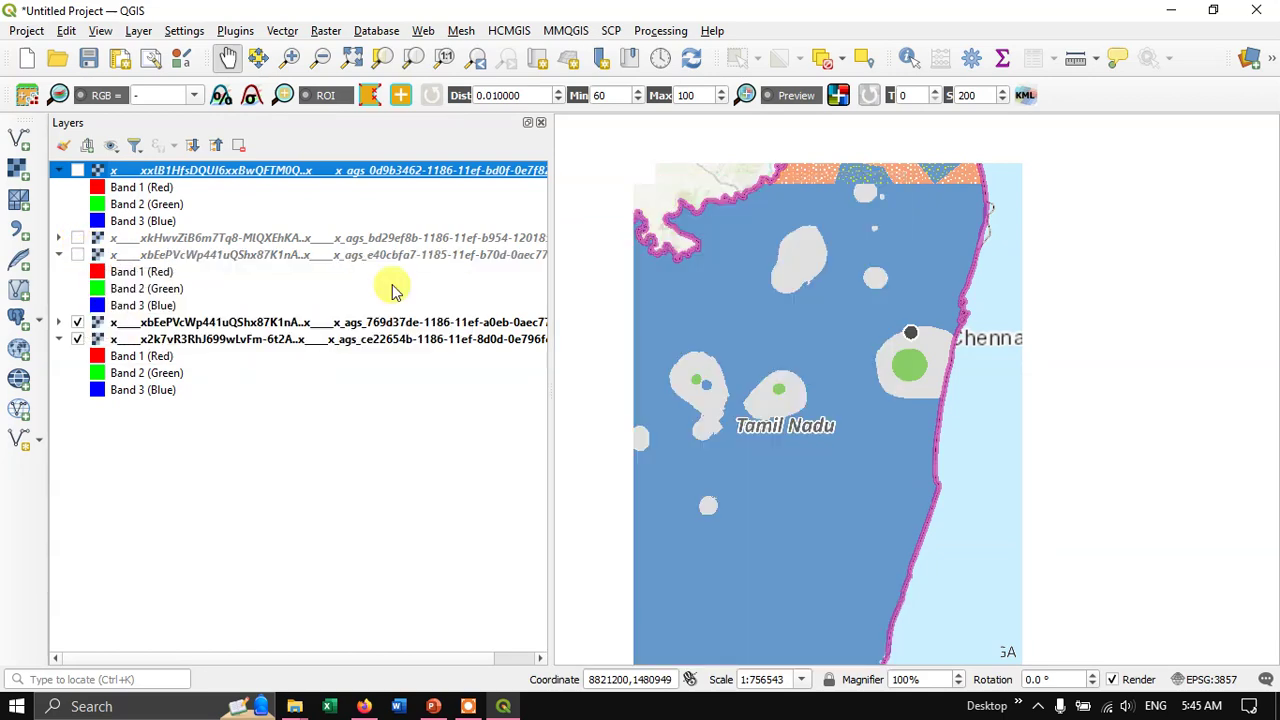
{"action": "left_click", "coordinate": [77, 323]}
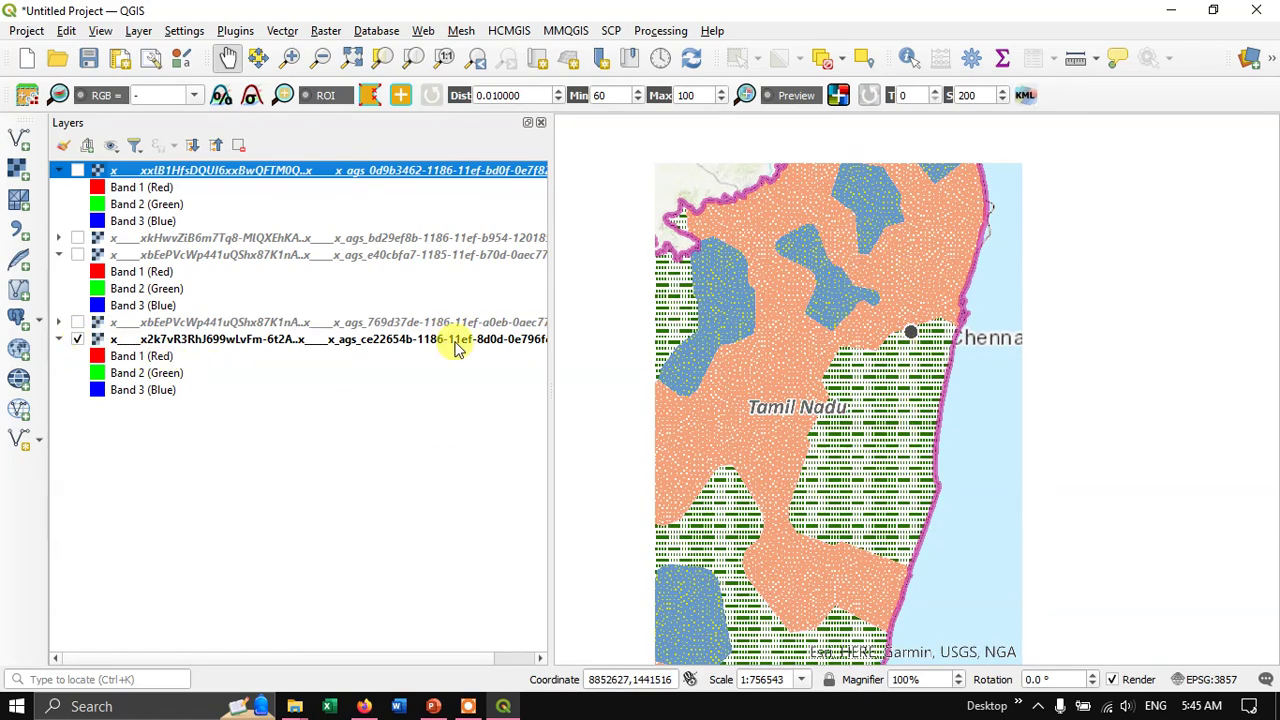
{"action": "left_click", "coordinate": [77, 323]}
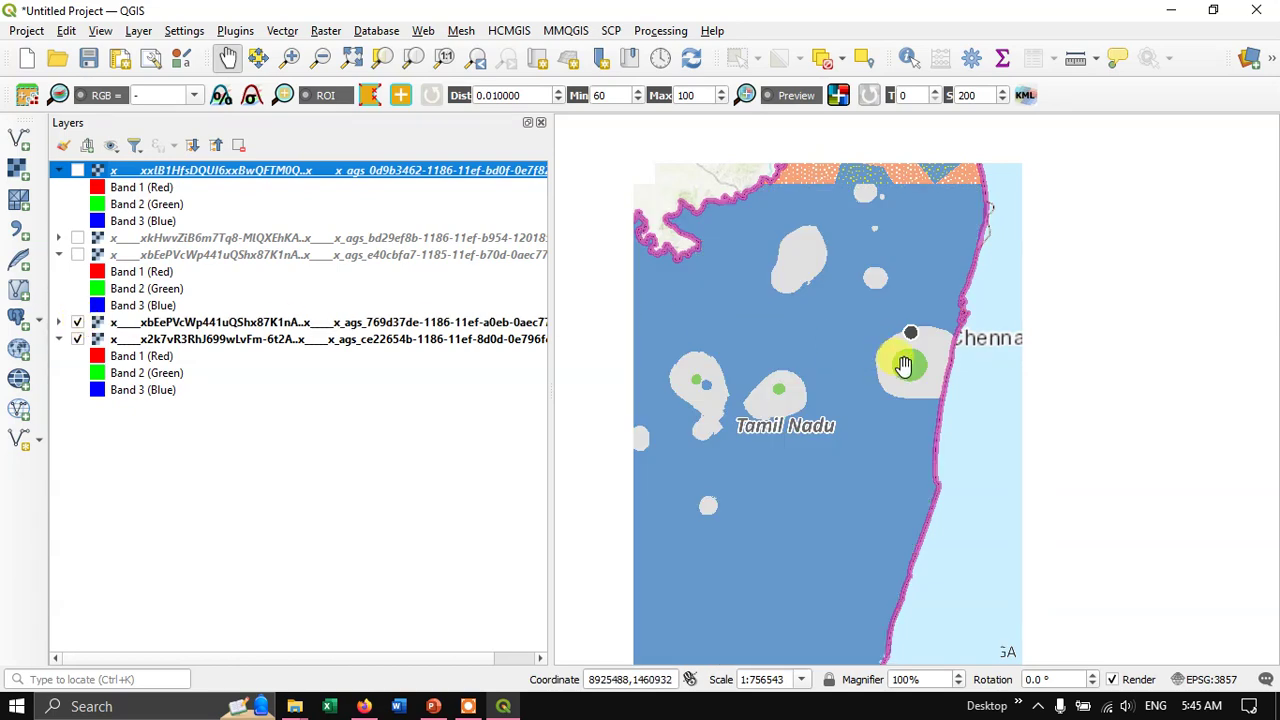
{"action": "scroll", "coordinate": [918, 370], "scroll_direction": "up", "scroll_amount": 1}
{"action": "scroll", "coordinate": [919, 370], "scroll_direction": "down", "scroll_amount": 1}
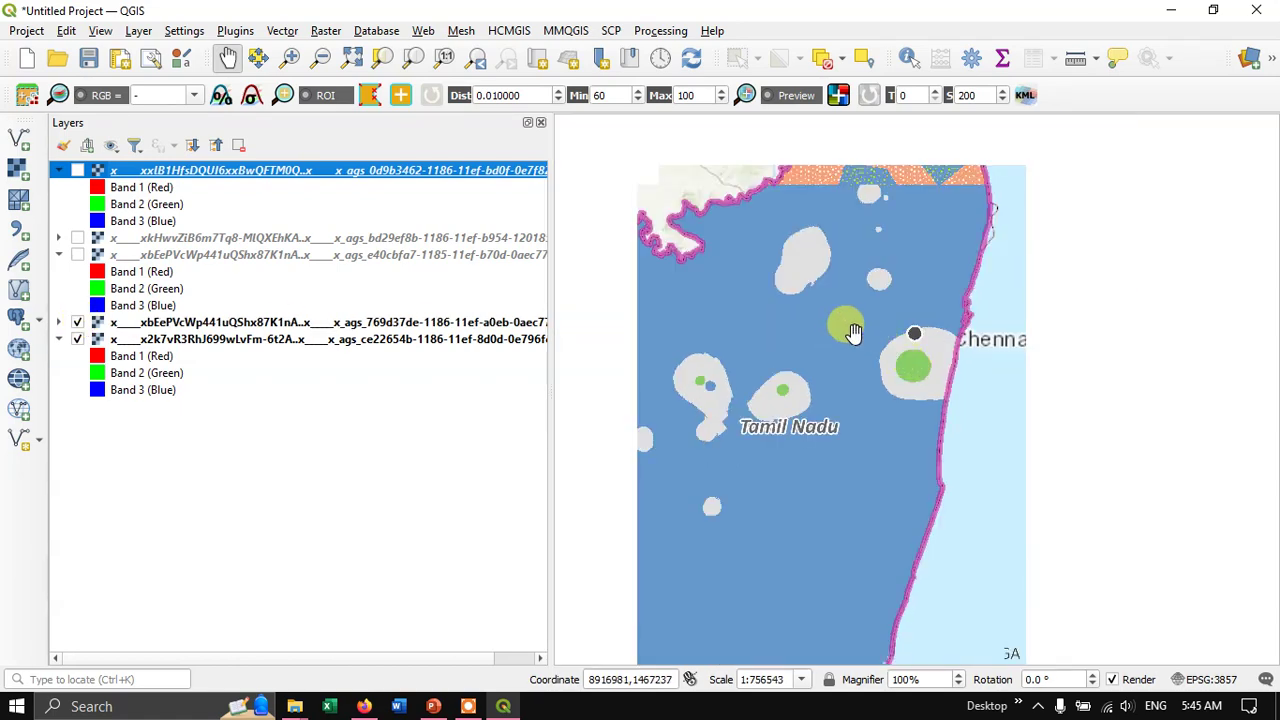
{"action": "scroll", "coordinate": [929, 310], "scroll_direction": "down", "scroll_amount": 1}
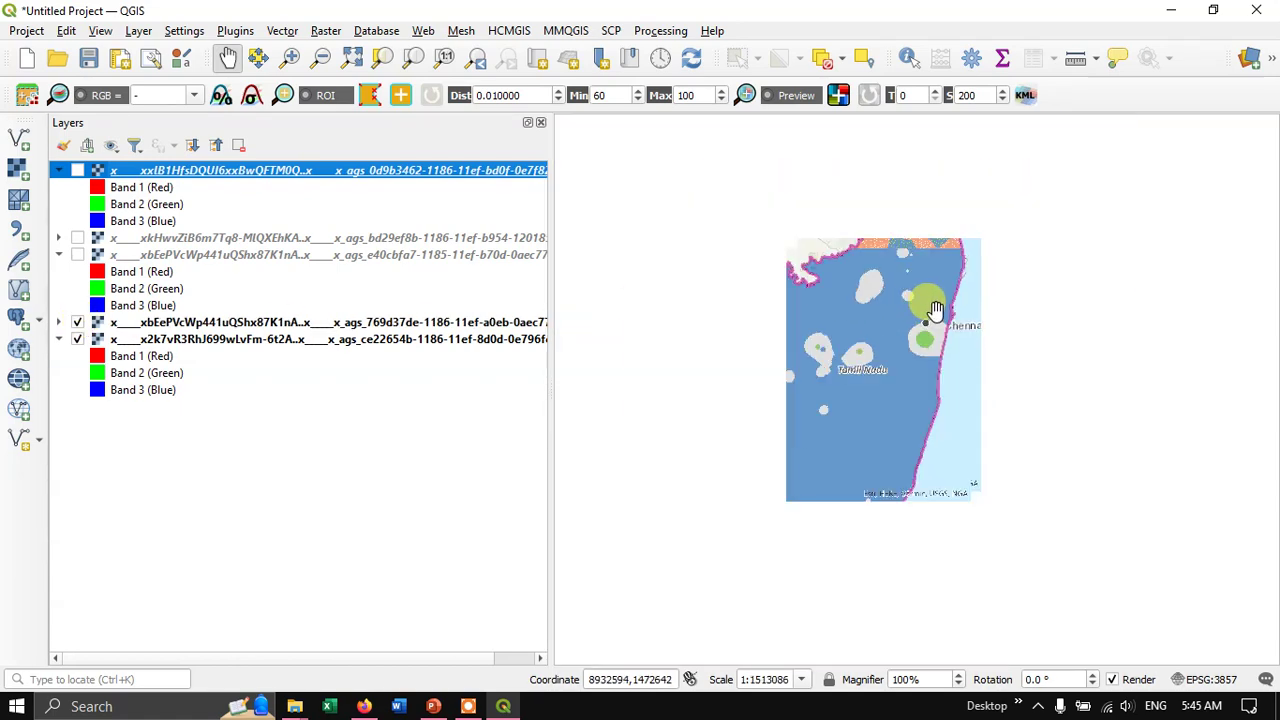
{"action": "scroll", "coordinate": [940, 310], "scroll_direction": "up", "scroll_amount": 1}
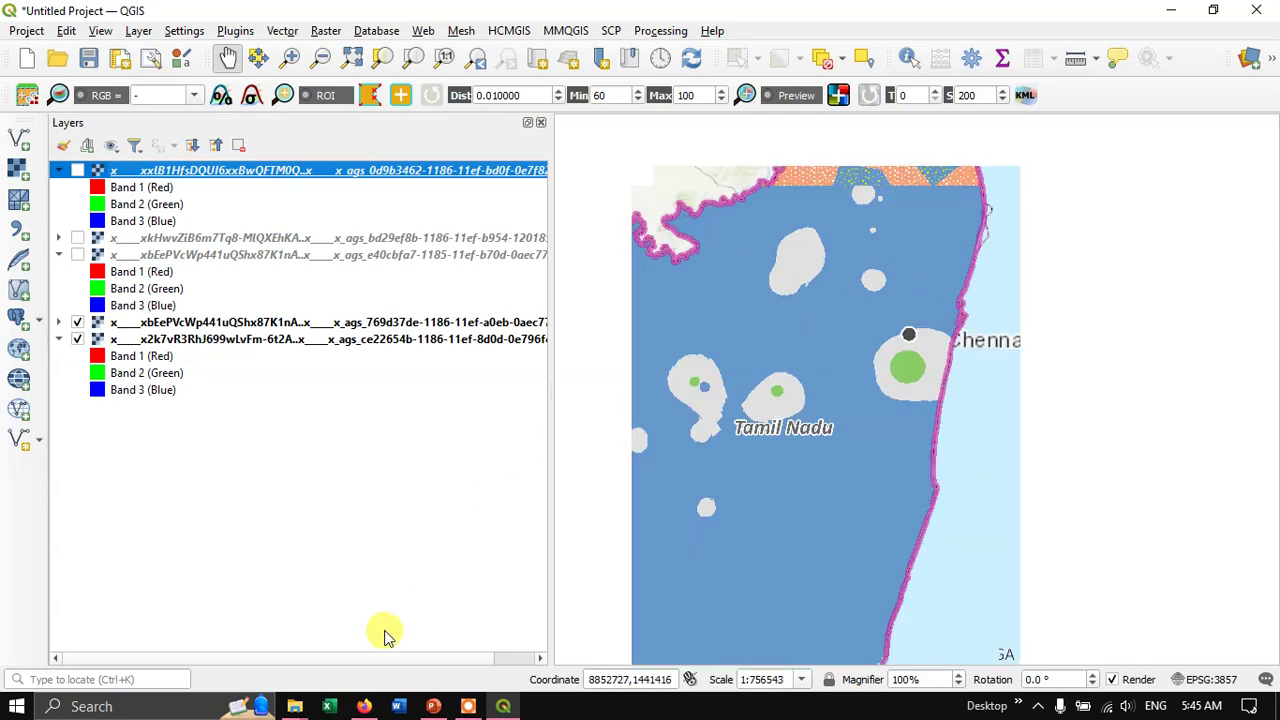
Step: Check the Aquifer Material legend on India-WRIS, then narrow the QGIS Layers panel
{"action": "left_click", "coordinate": [366, 706]}
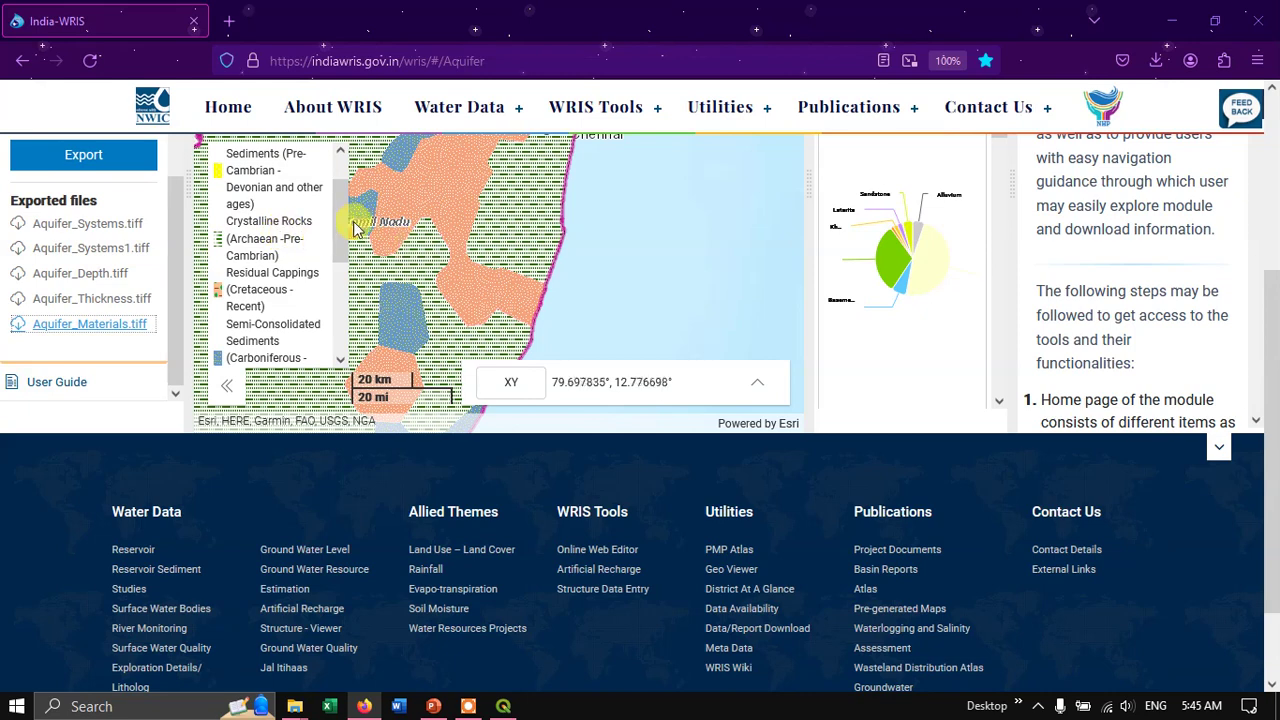
{"action": "left_click_drag", "start_coordinate": [343, 220], "coordinate": [331, 176]}
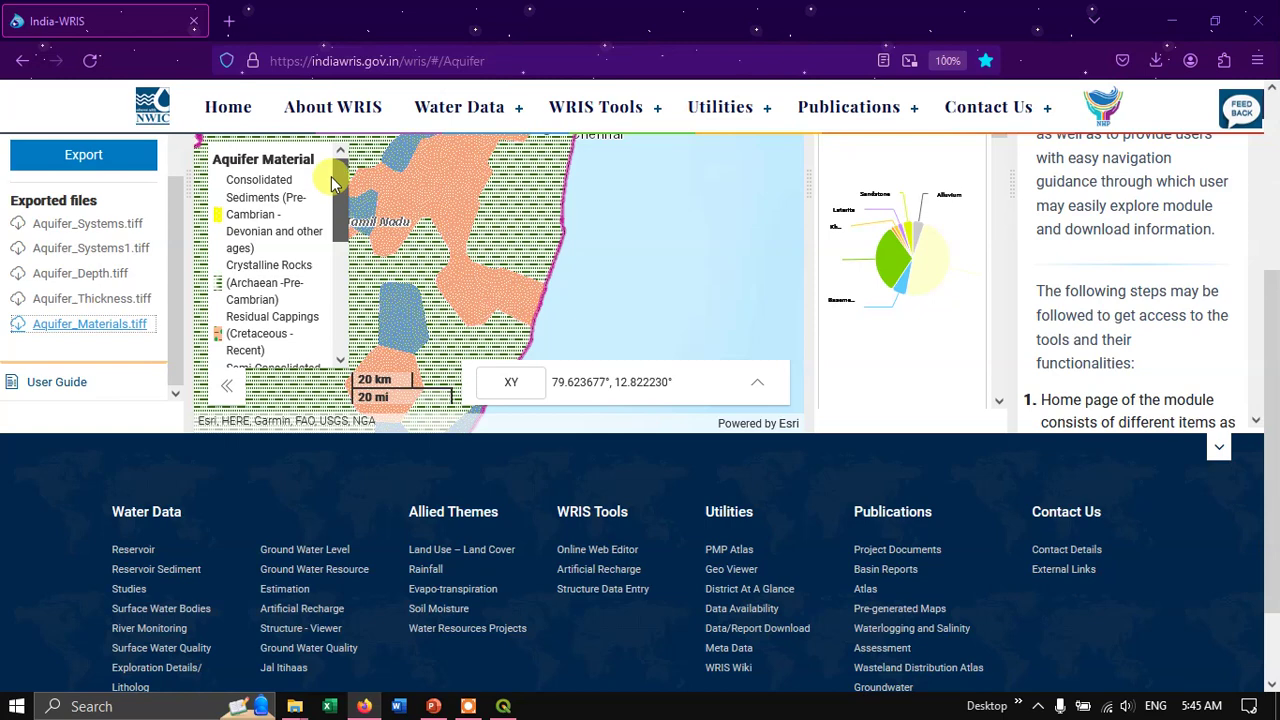
{"action": "left_click", "coordinate": [502, 705]}
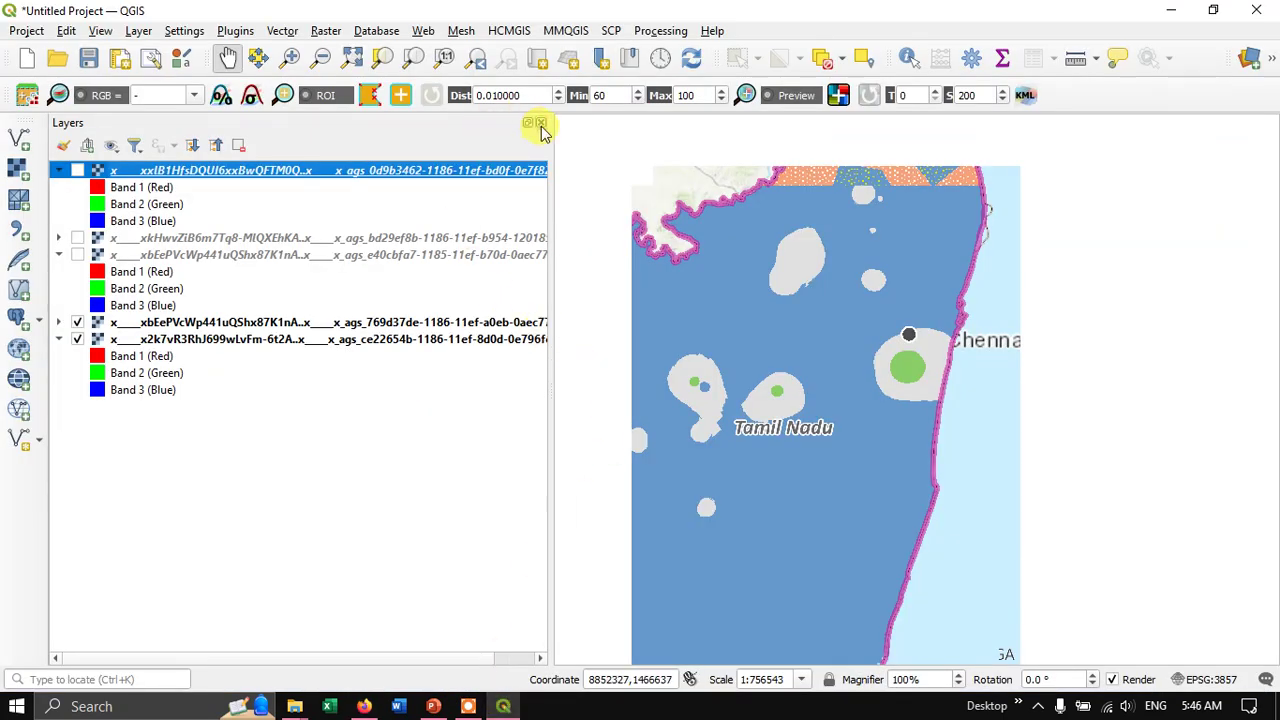
{"action": "left_click_drag", "start_coordinate": [550, 157], "coordinate": [190, 333]}
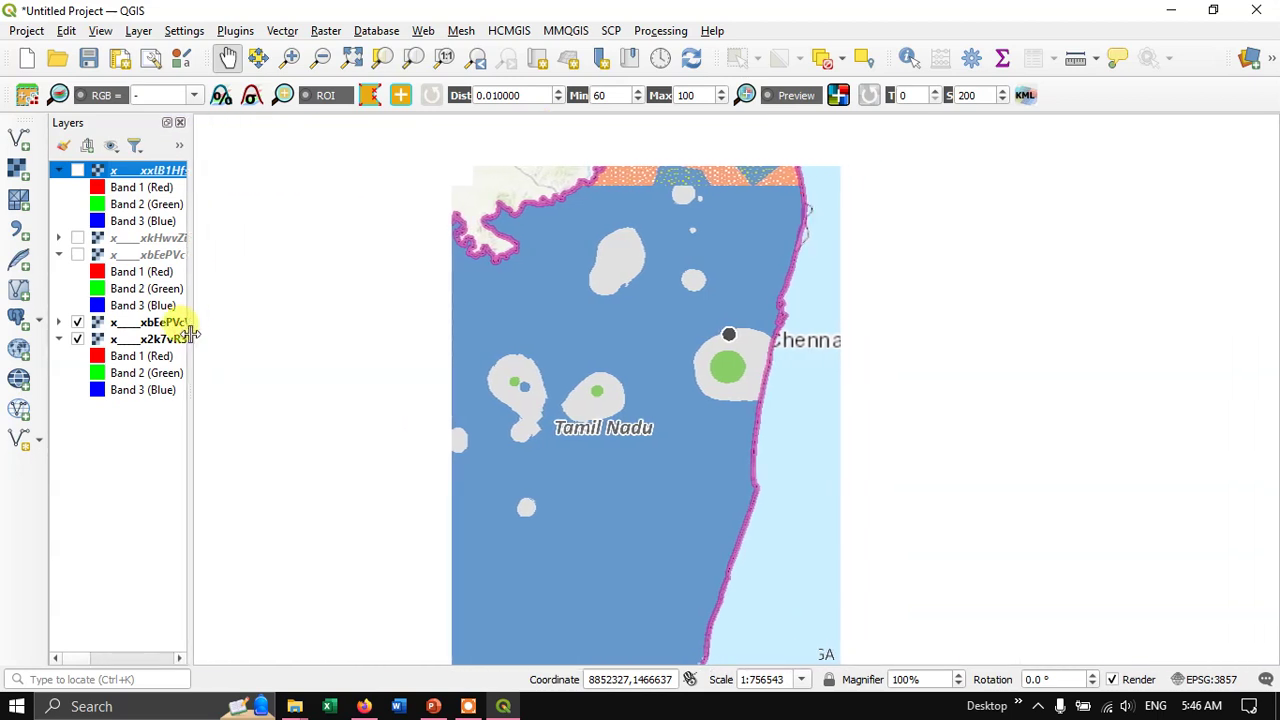